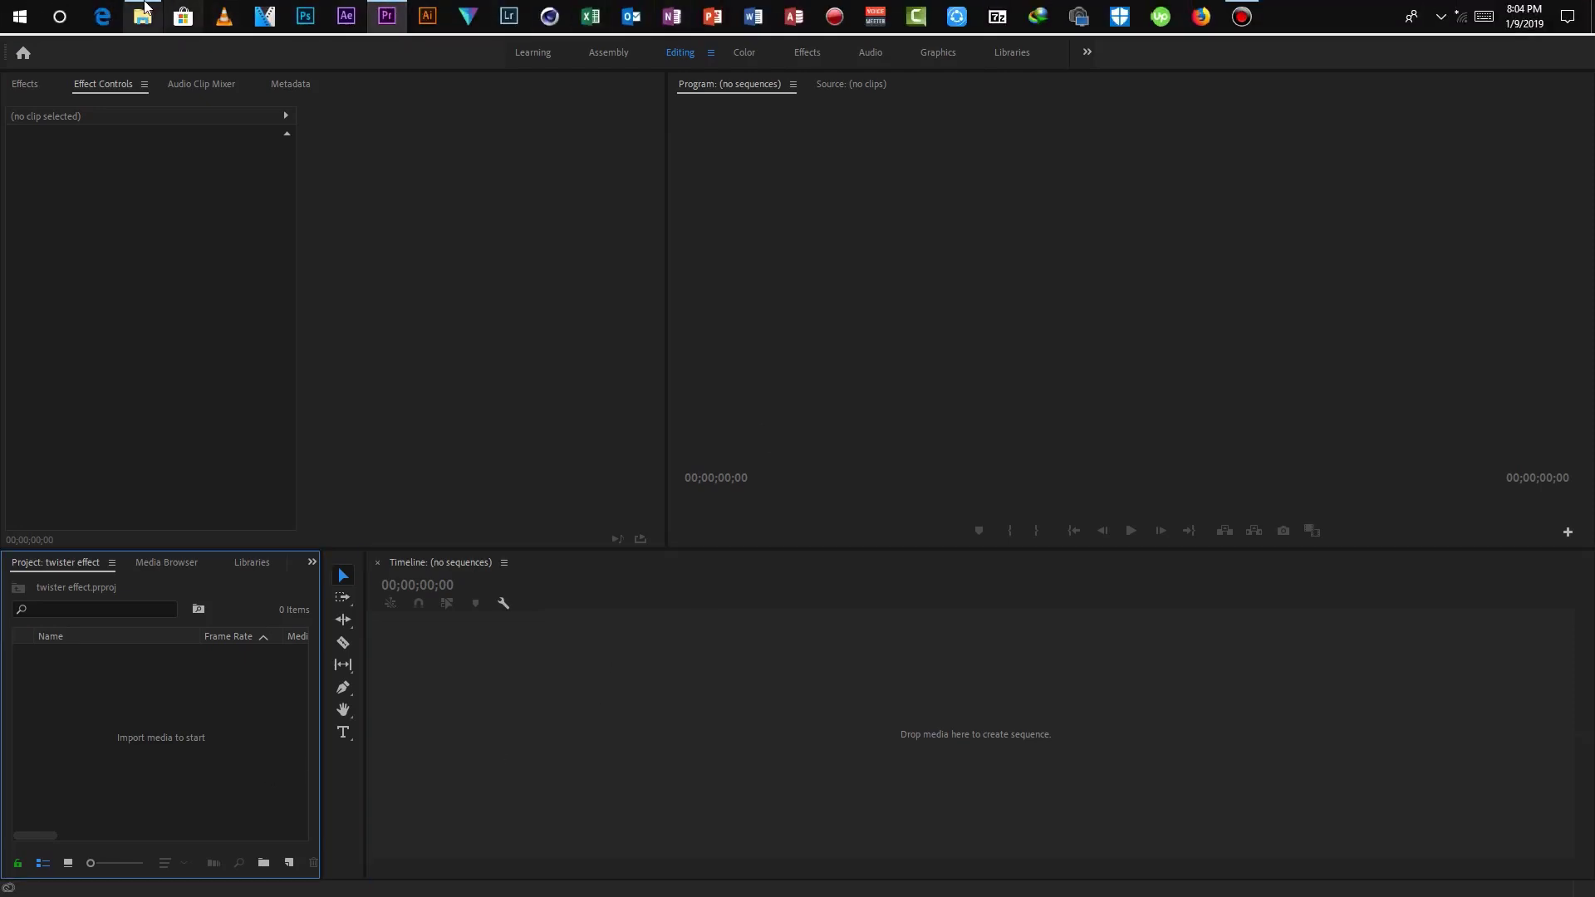
Import Stock footage.mp4, build a 'Stock footage' sequence from it, and play the boat shot.
{"action": "left_click", "coordinate": [142, 17]}
{"action": "left_click_drag", "start_coordinate": [431, 234], "coordinate": [211, 684]}
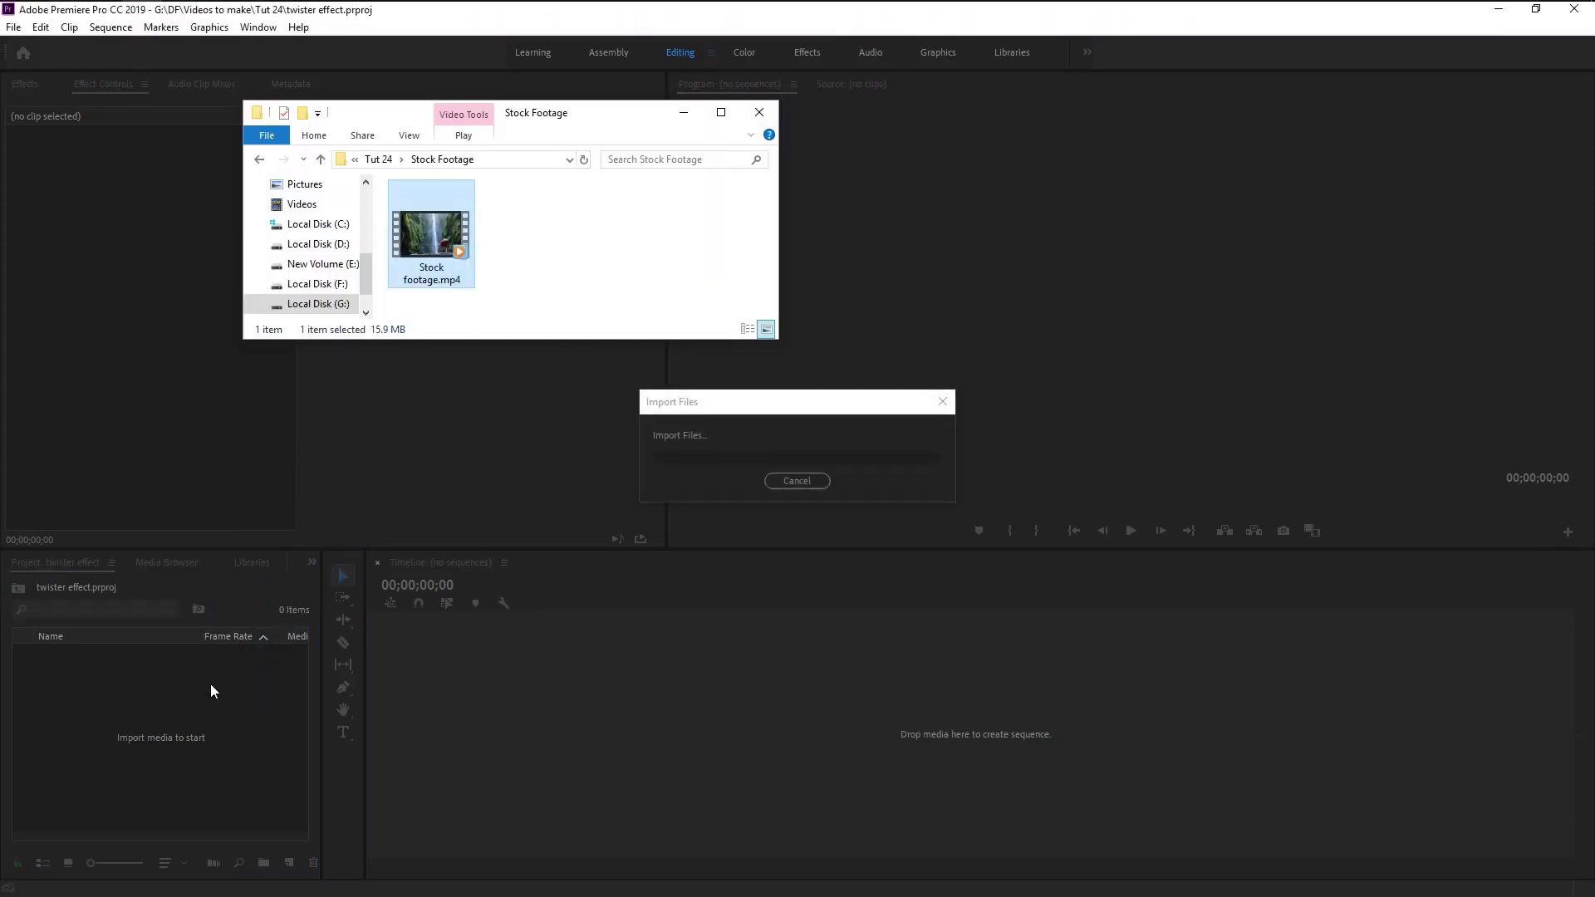
{"action": "left_click", "coordinate": [684, 112]}
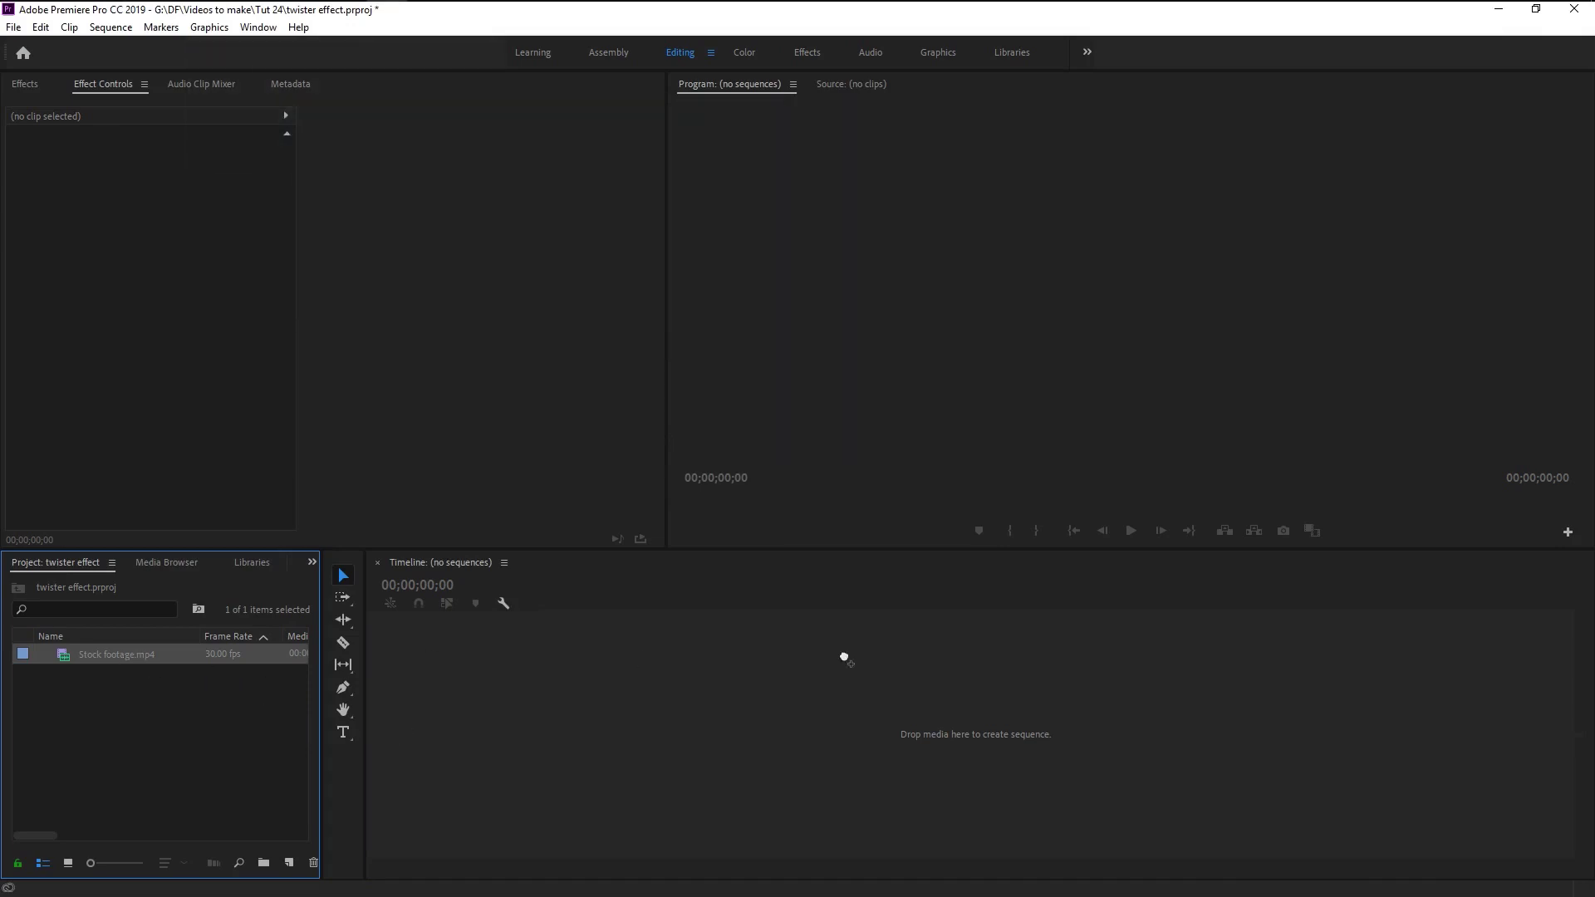
{"action": "left_click_drag", "start_coordinate": [844, 657], "coordinate": [847, 662]}
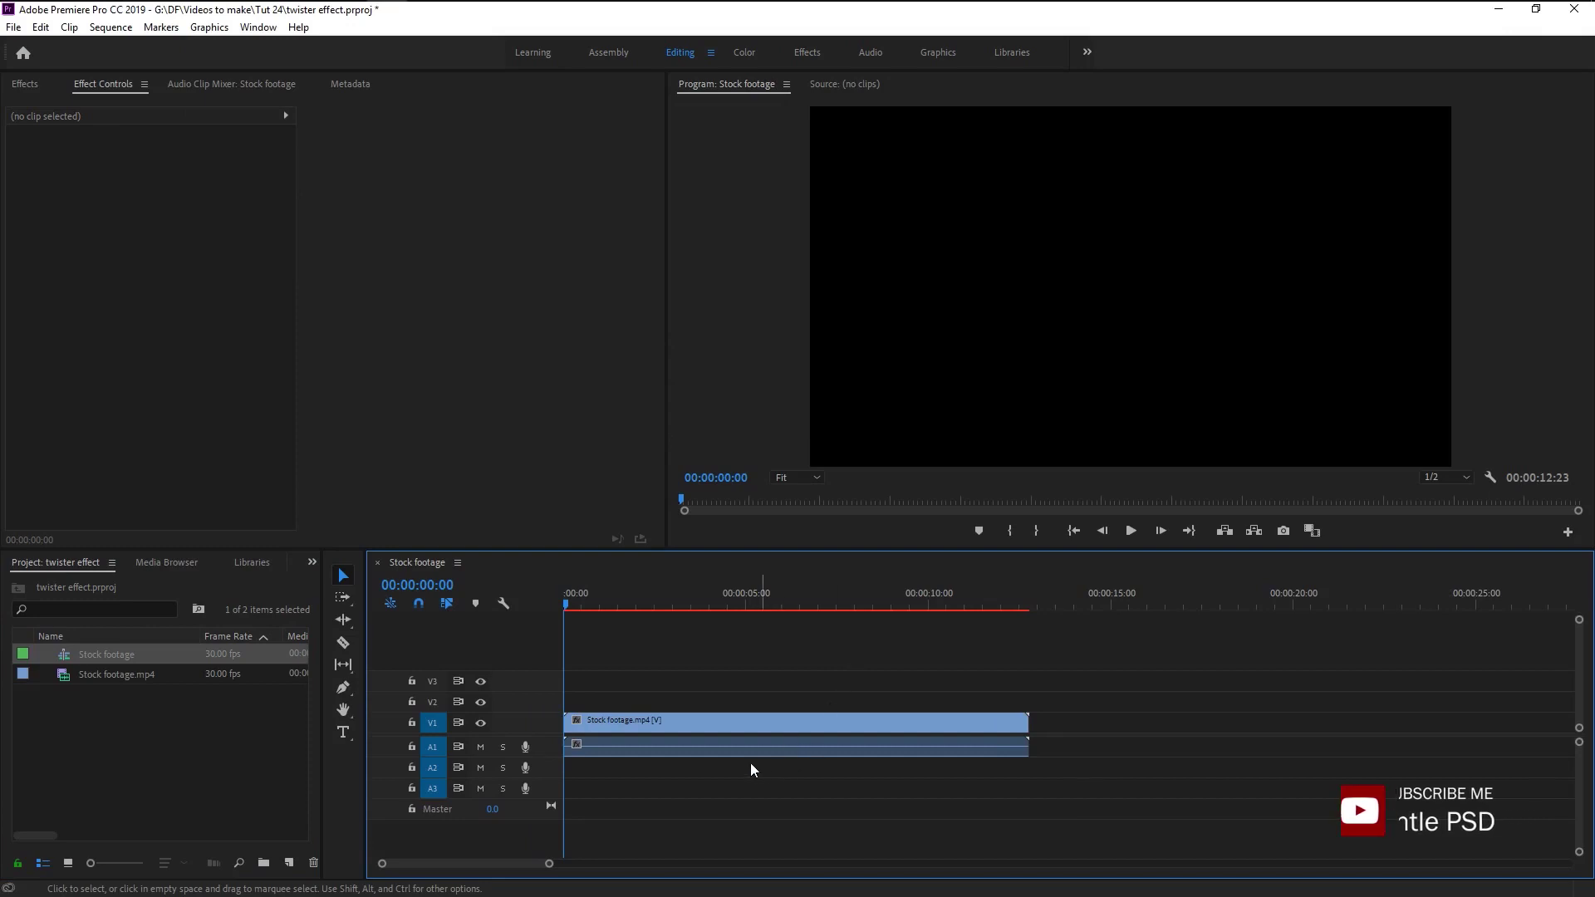
{"action": "key", "text": "space"}
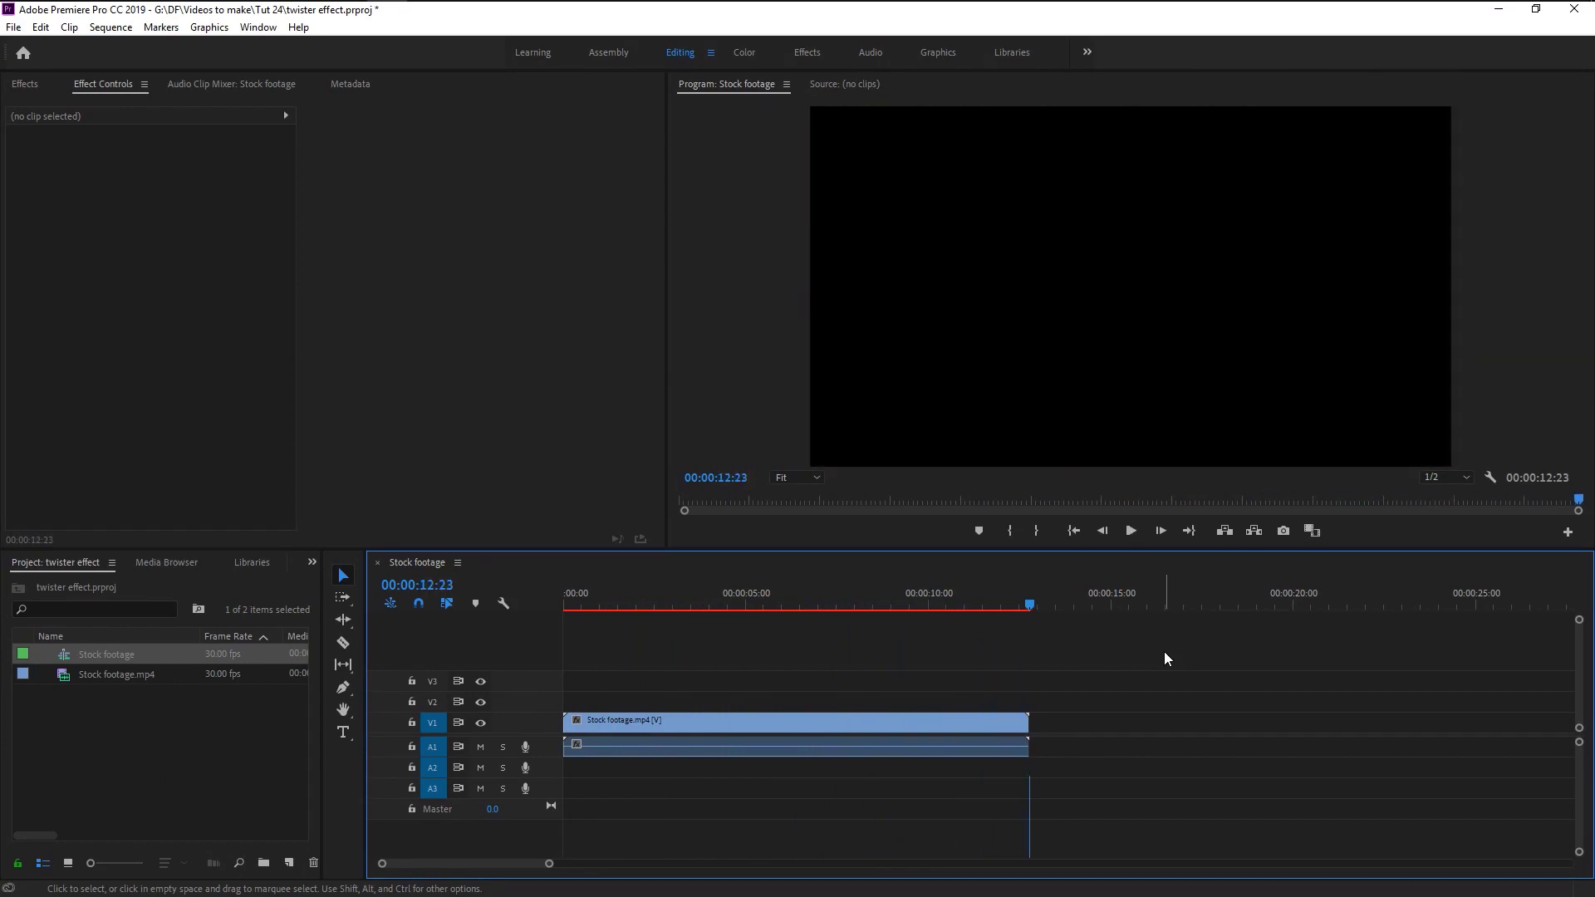
{"action": "left_click_drag", "start_coordinate": [595, 606], "coordinate": [641, 616]}
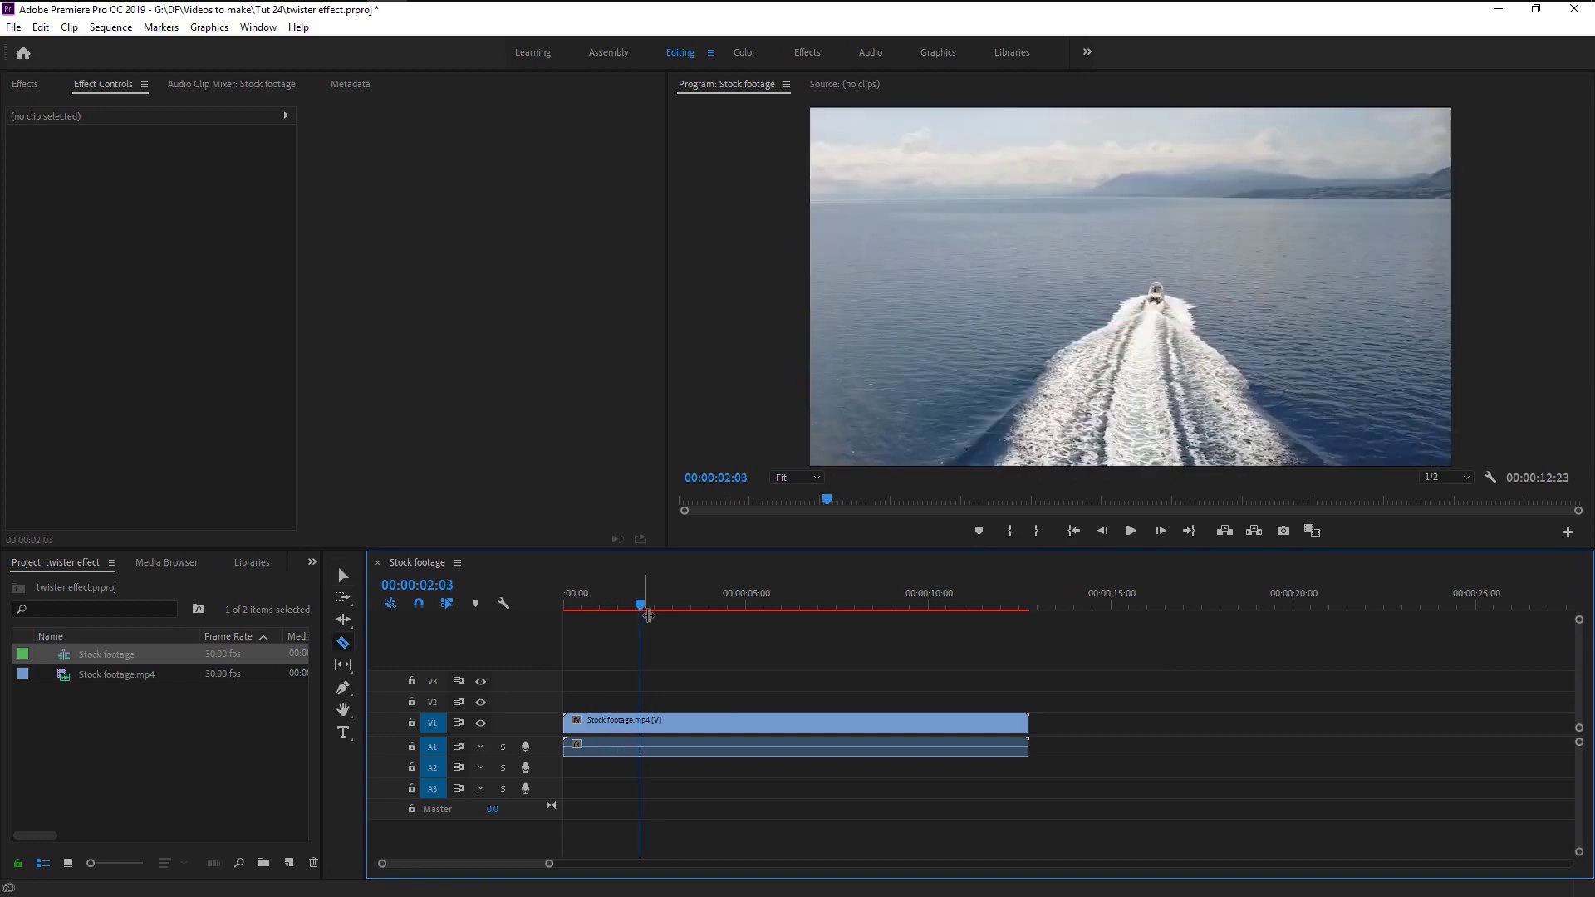
Unlink the clip's audio from the video and delete the audio.
{"action": "left_click", "coordinate": [651, 750]}
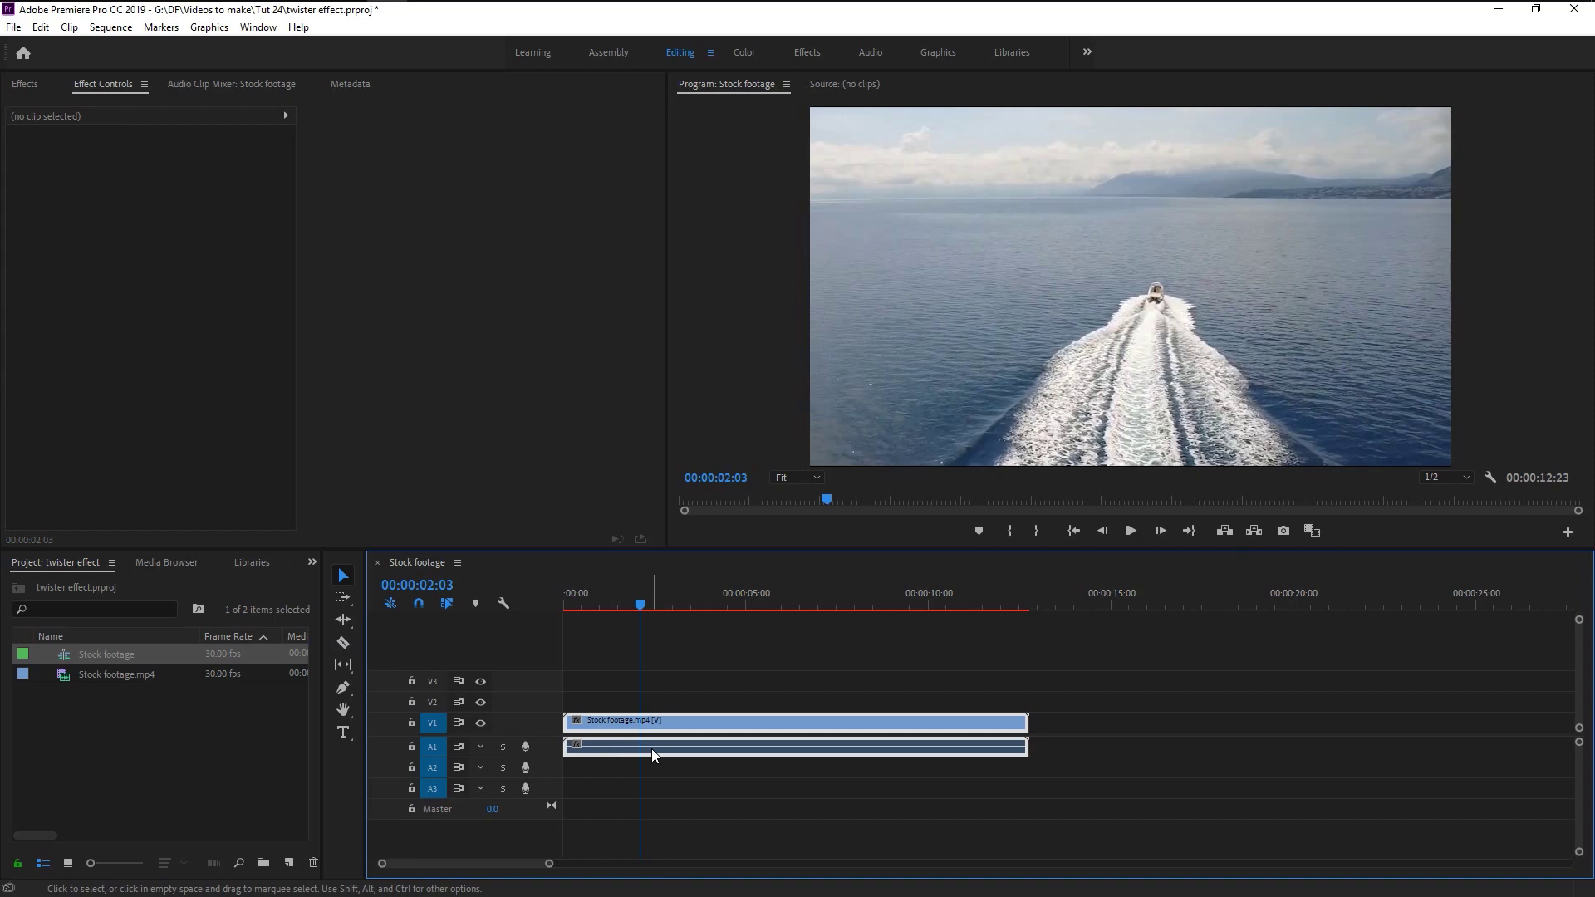
{"action": "right_click", "coordinate": [651, 749]}
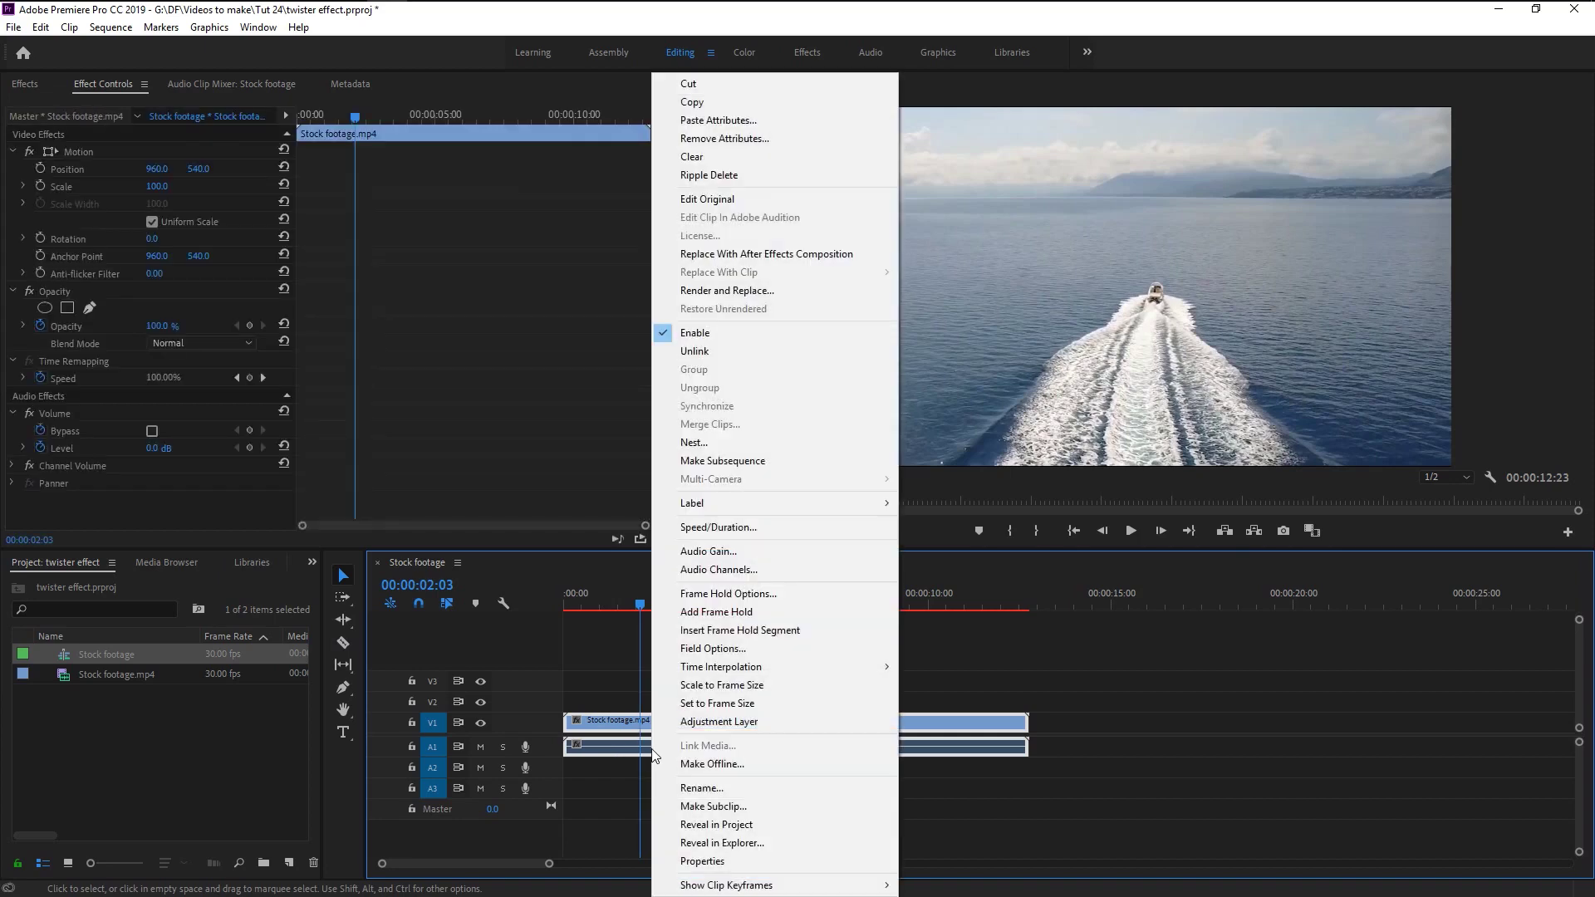
{"action": "left_click", "coordinate": [702, 354]}
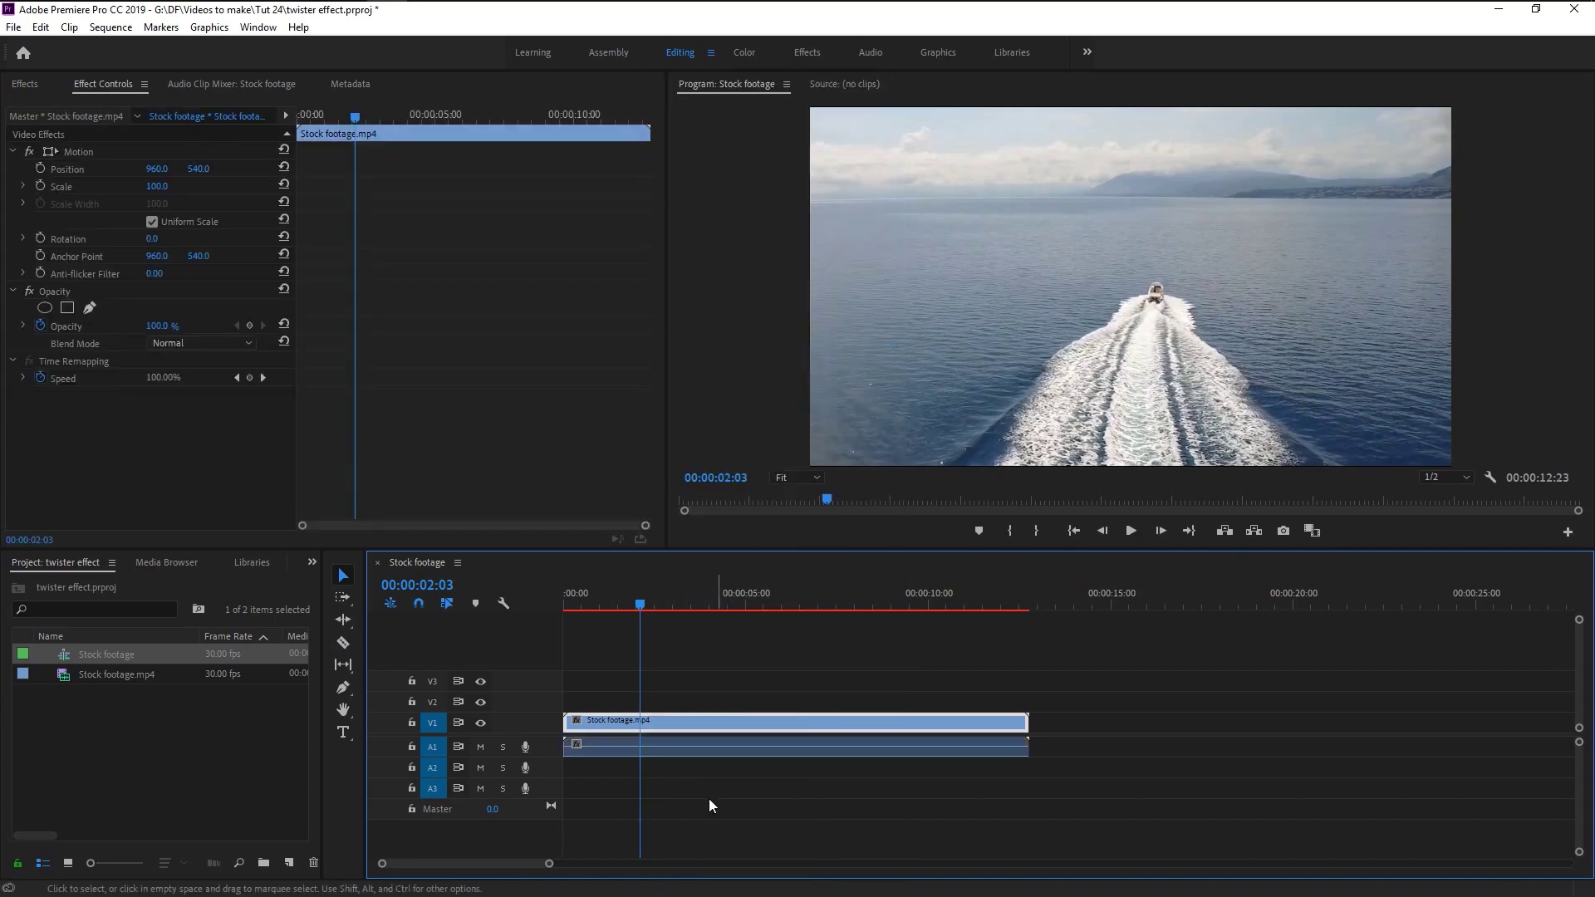
{"action": "left_click", "coordinate": [690, 749]}
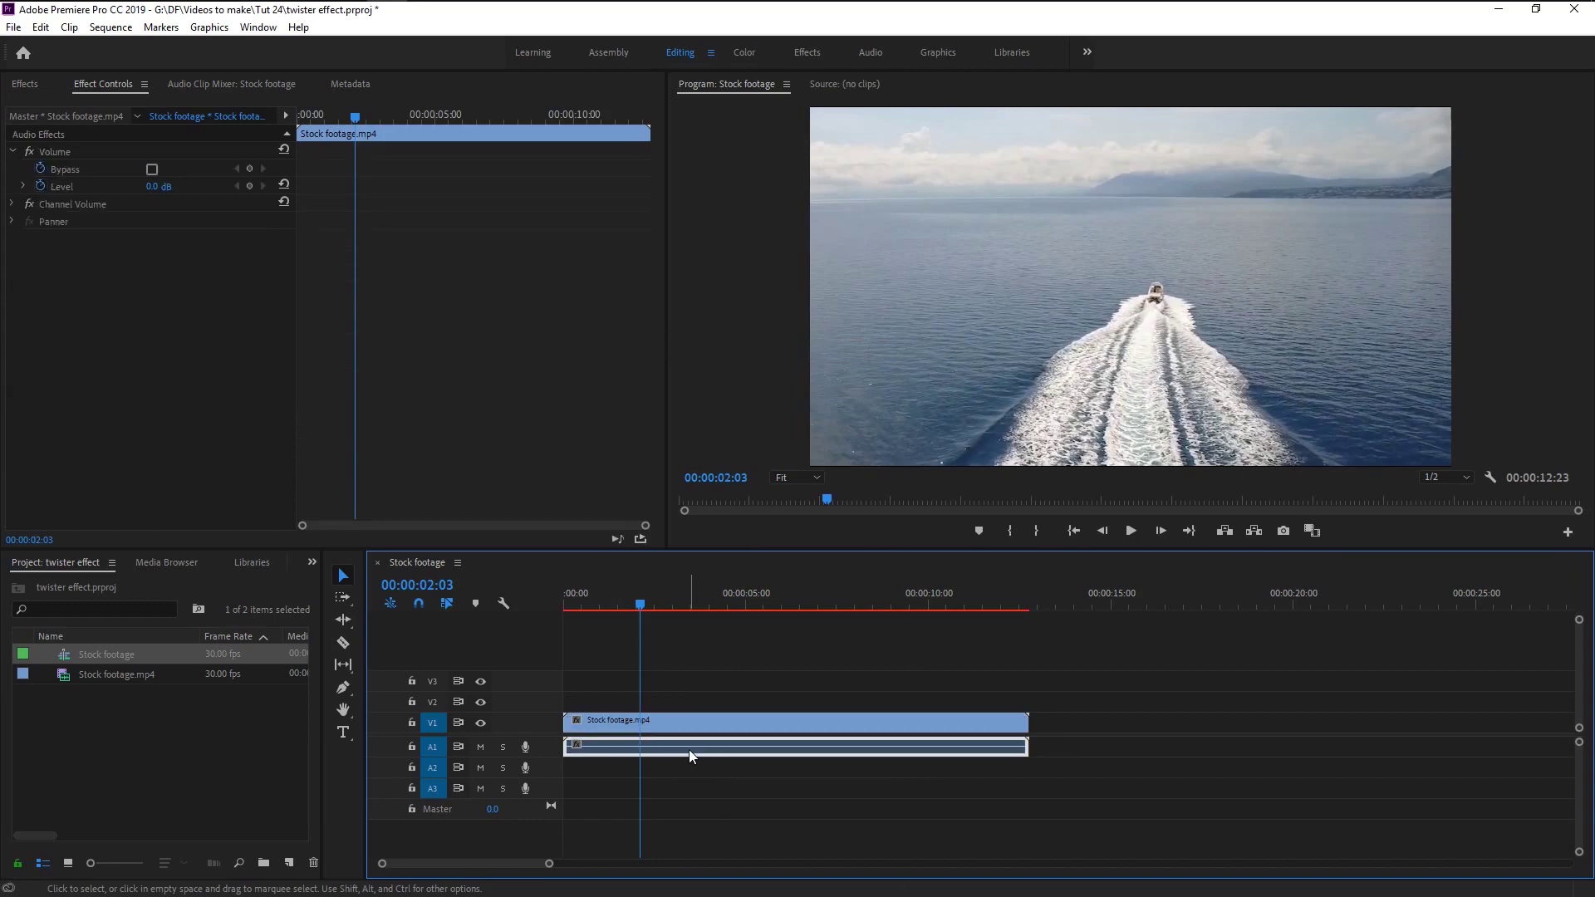
{"action": "key", "text": "Delete"}
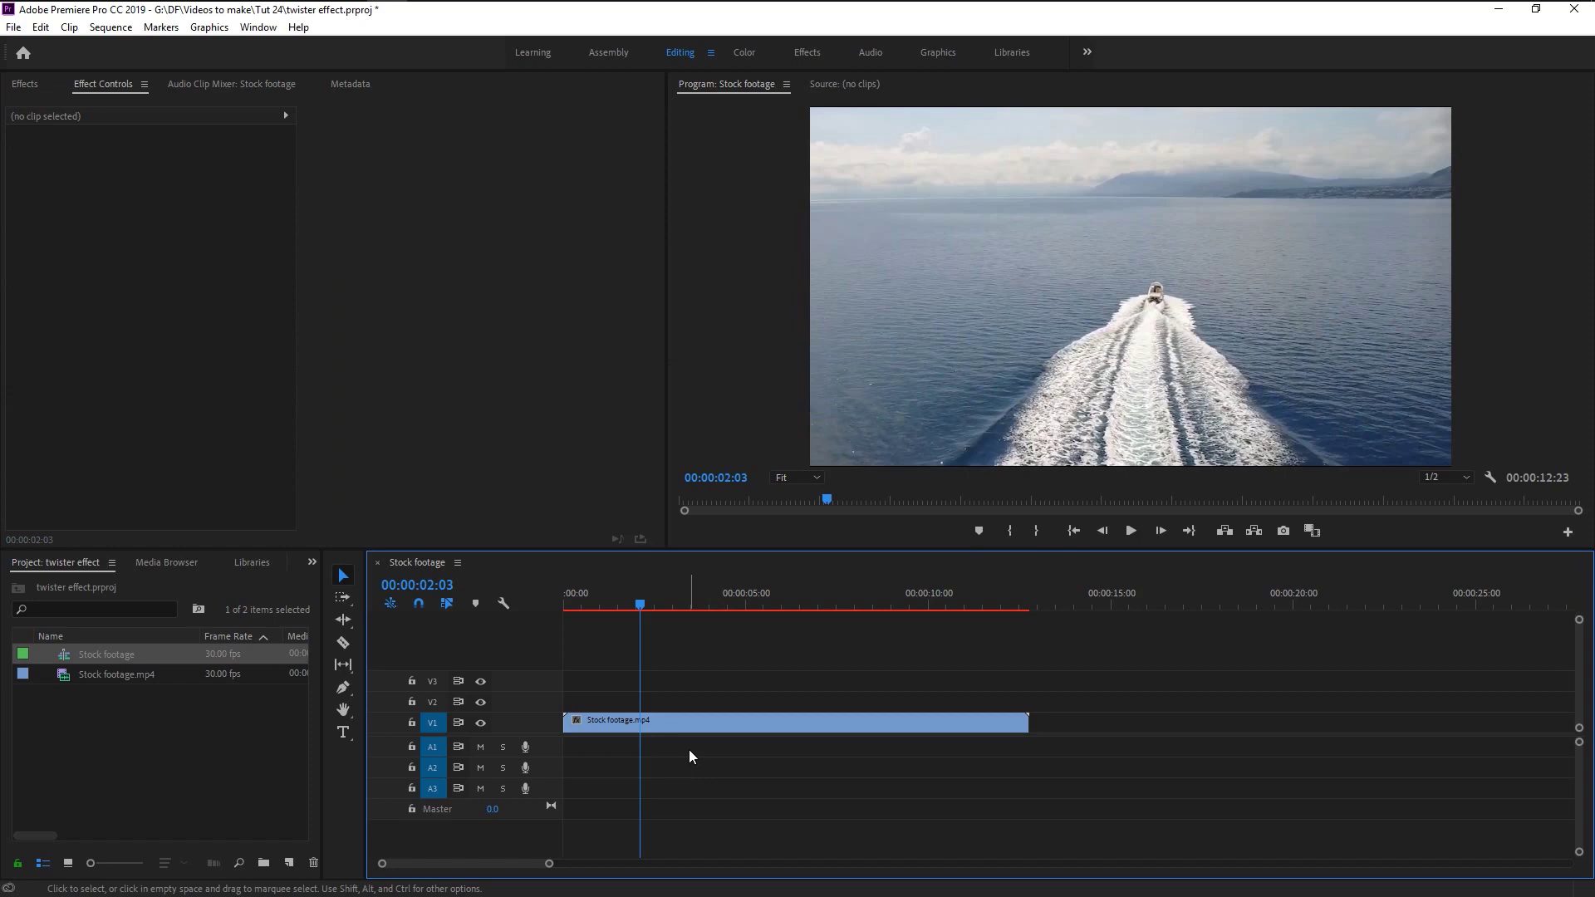
Split the video clip at 00:00:02:03 with the Razor tool.
{"action": "key", "text": "c"}
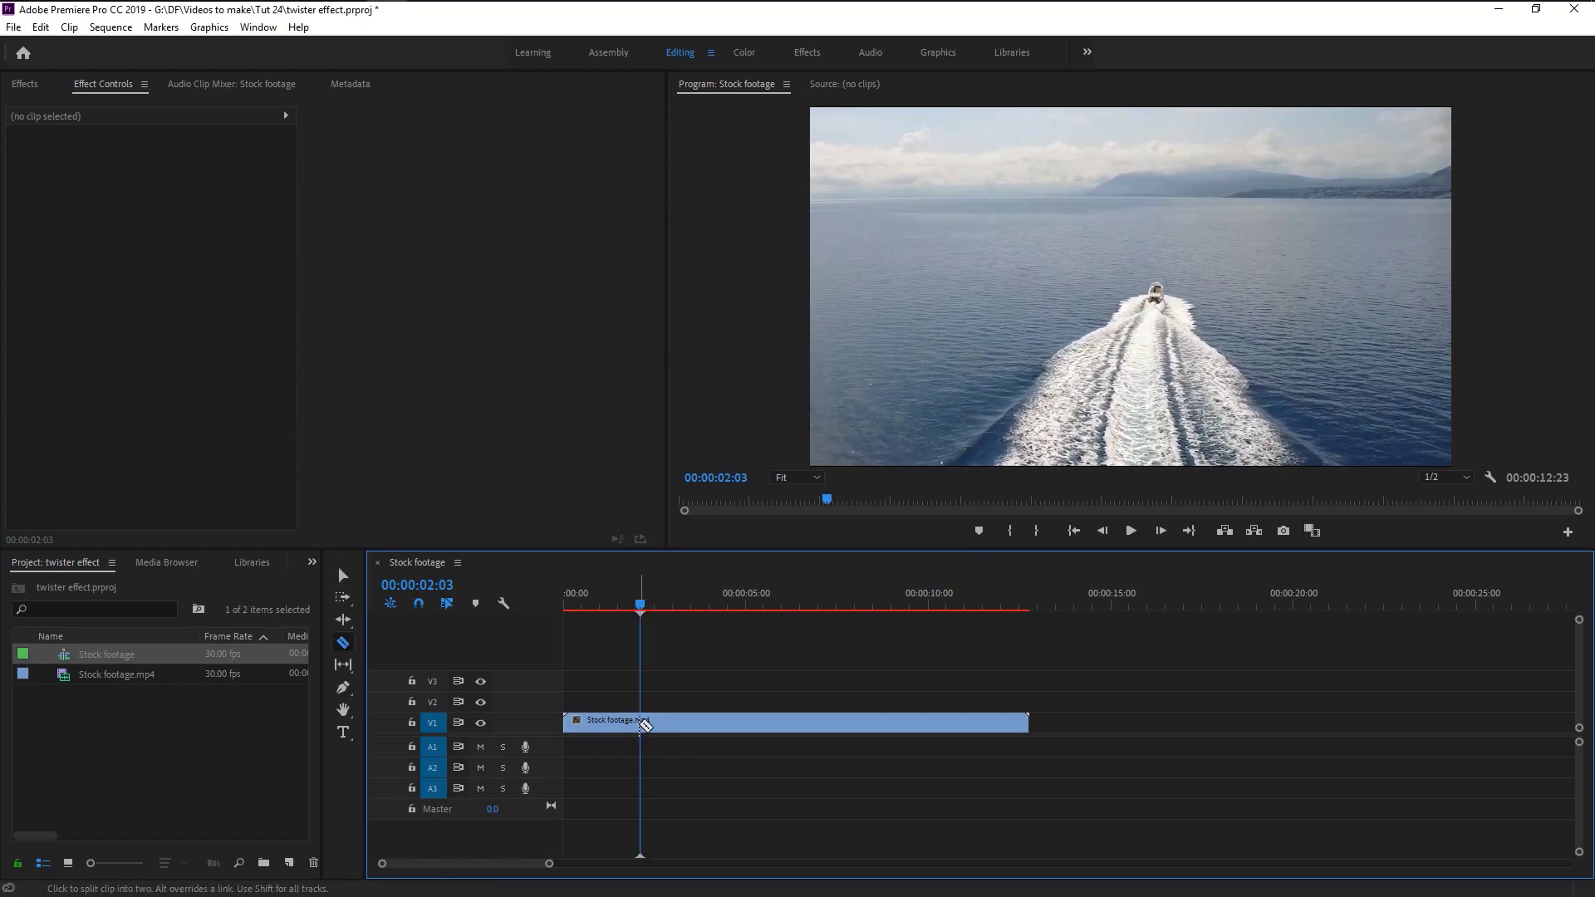
{"action": "left_click", "coordinate": [644, 723]}
{"action": "key", "text": "v"}
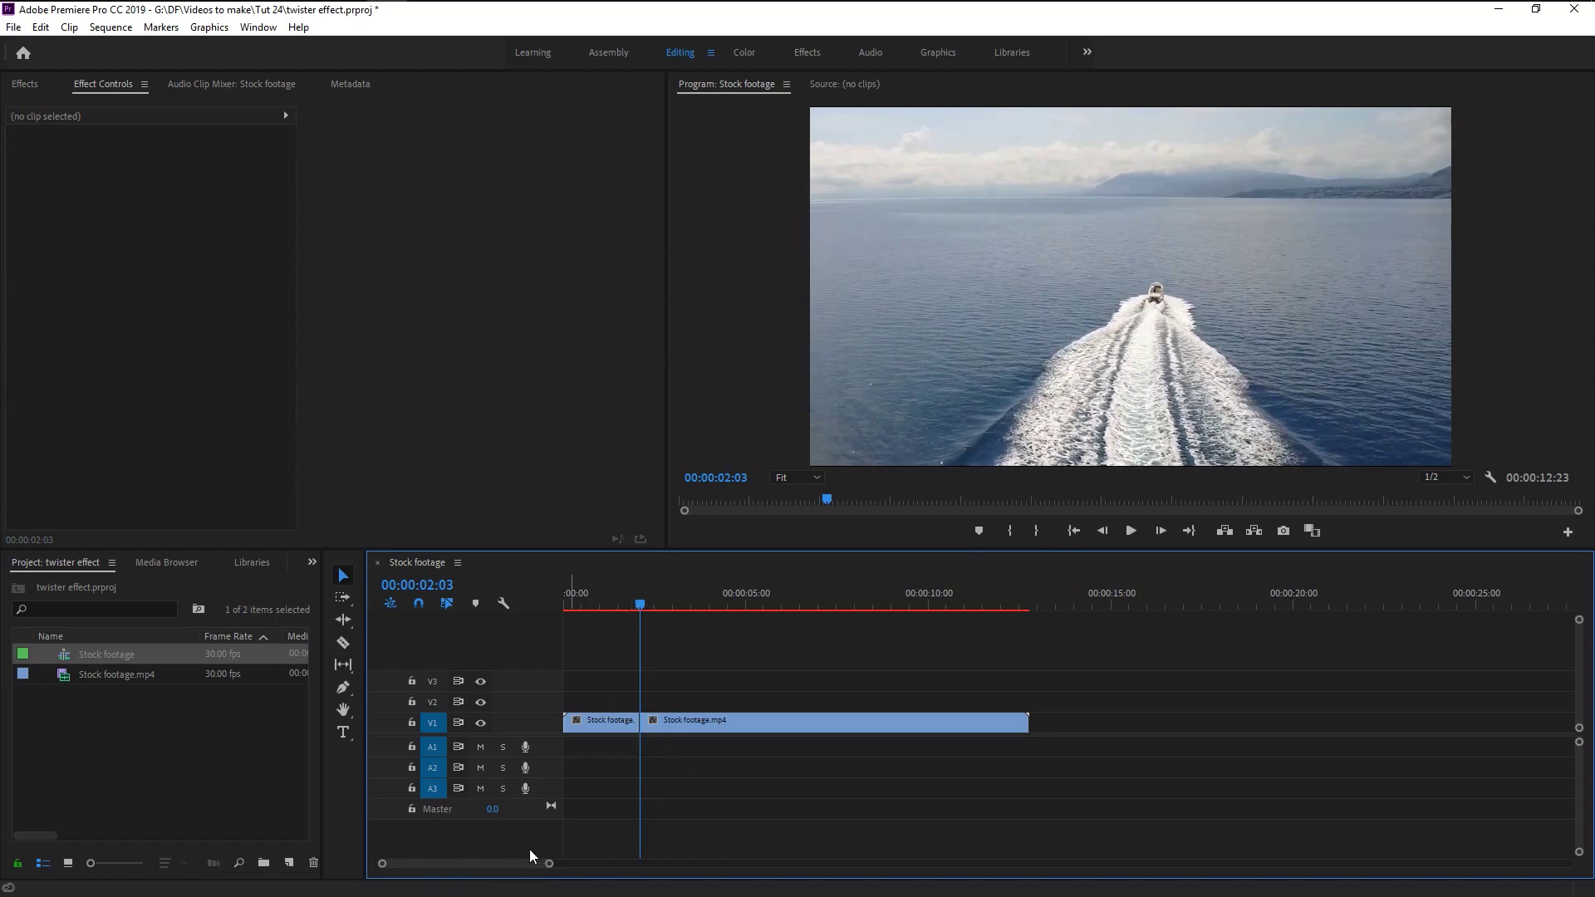
Make a 1920x1080 adjustment layer called 'Mirror' and drop it on V2 above the cut.
{"action": "left_click", "coordinate": [287, 862]}
{"action": "left_click", "coordinate": [305, 719]}
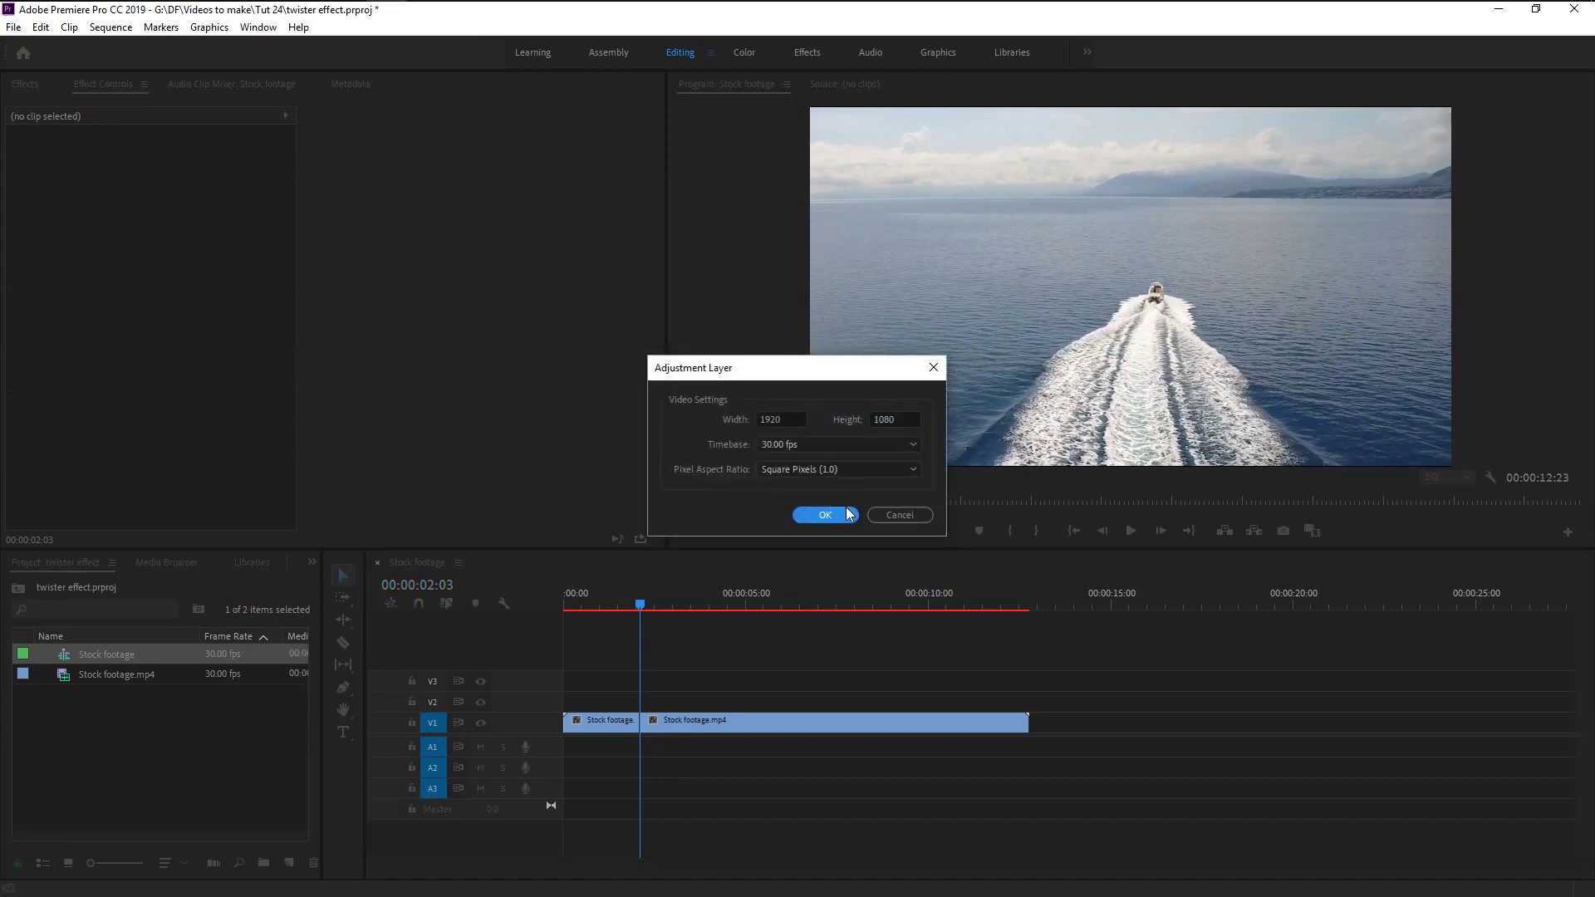
{"action": "left_click", "coordinate": [826, 516]}
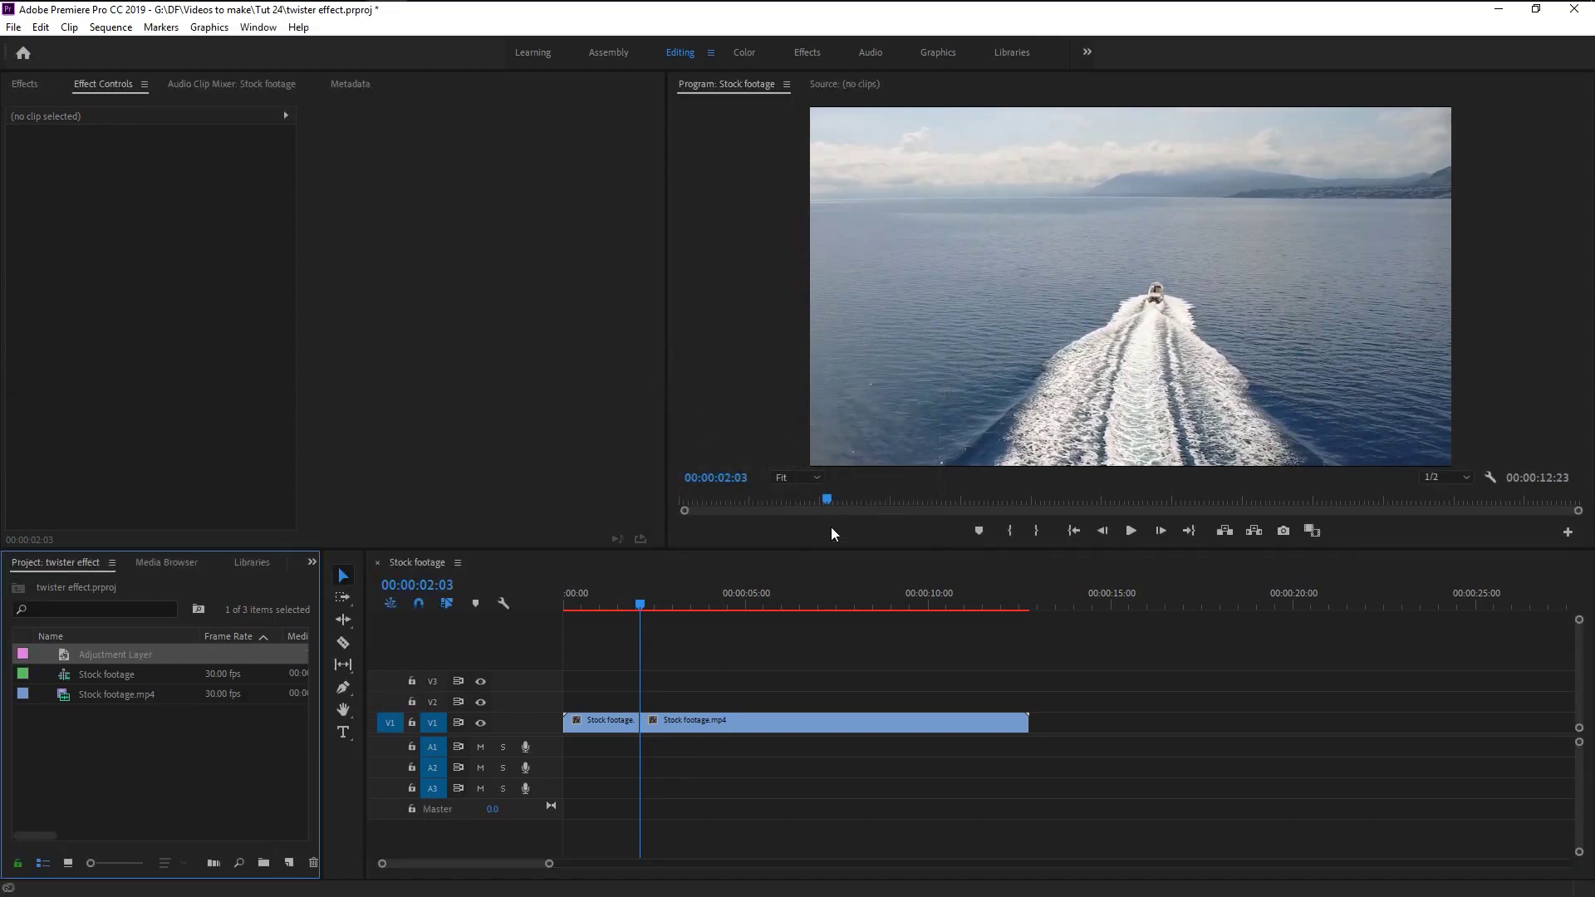
{"action": "left_click", "coordinate": [132, 657]}
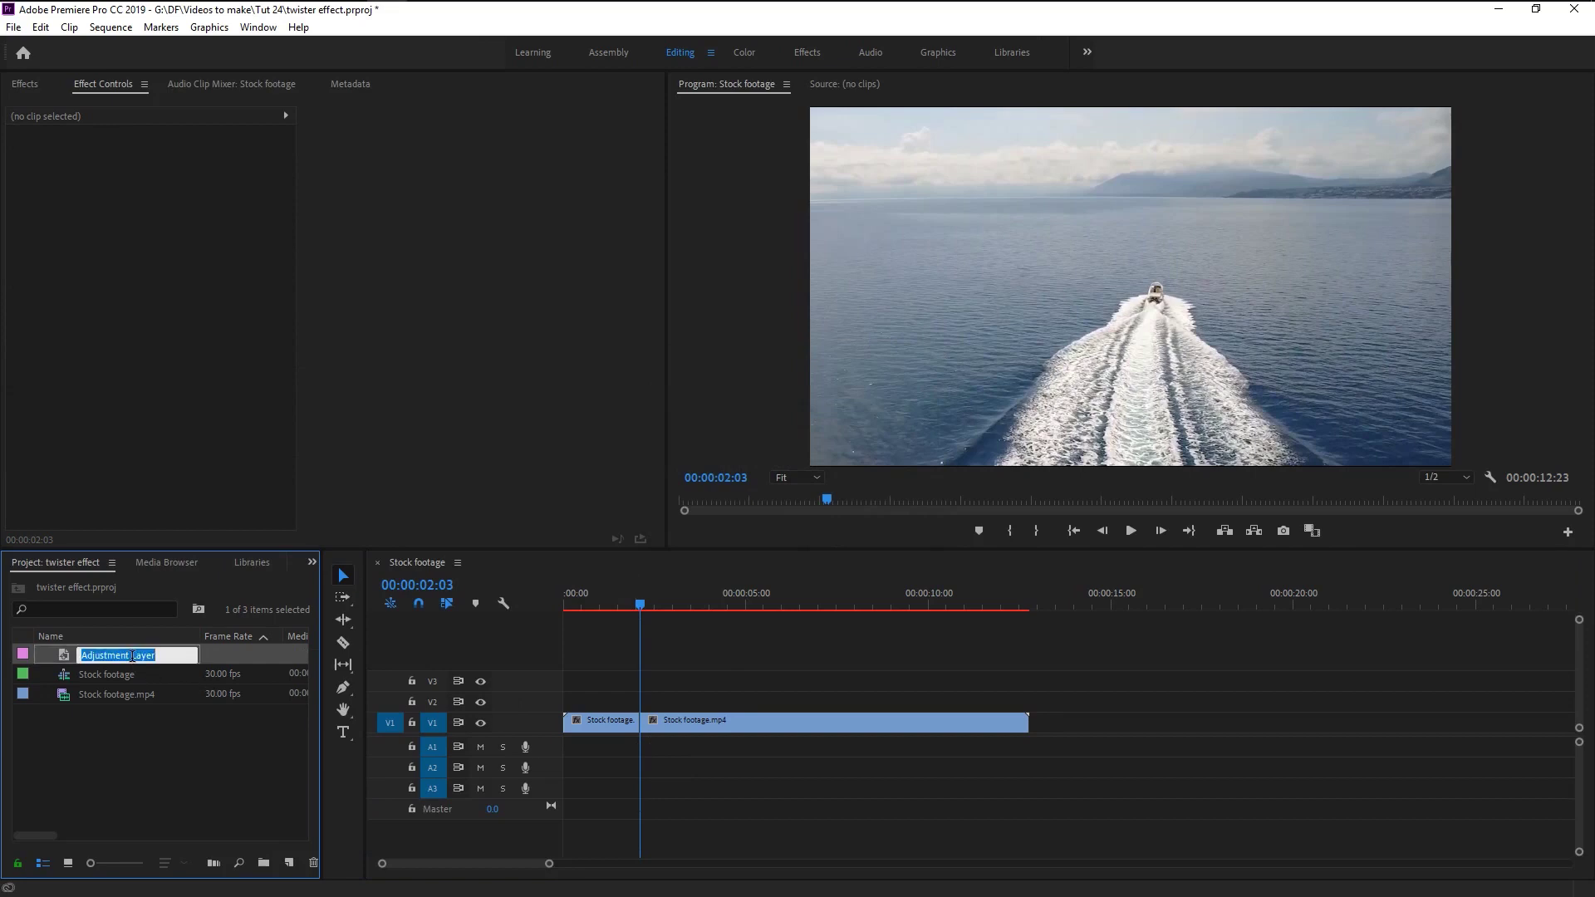
{"action": "type", "text": "Mirror"}
{"action": "key", "text": "Return"}
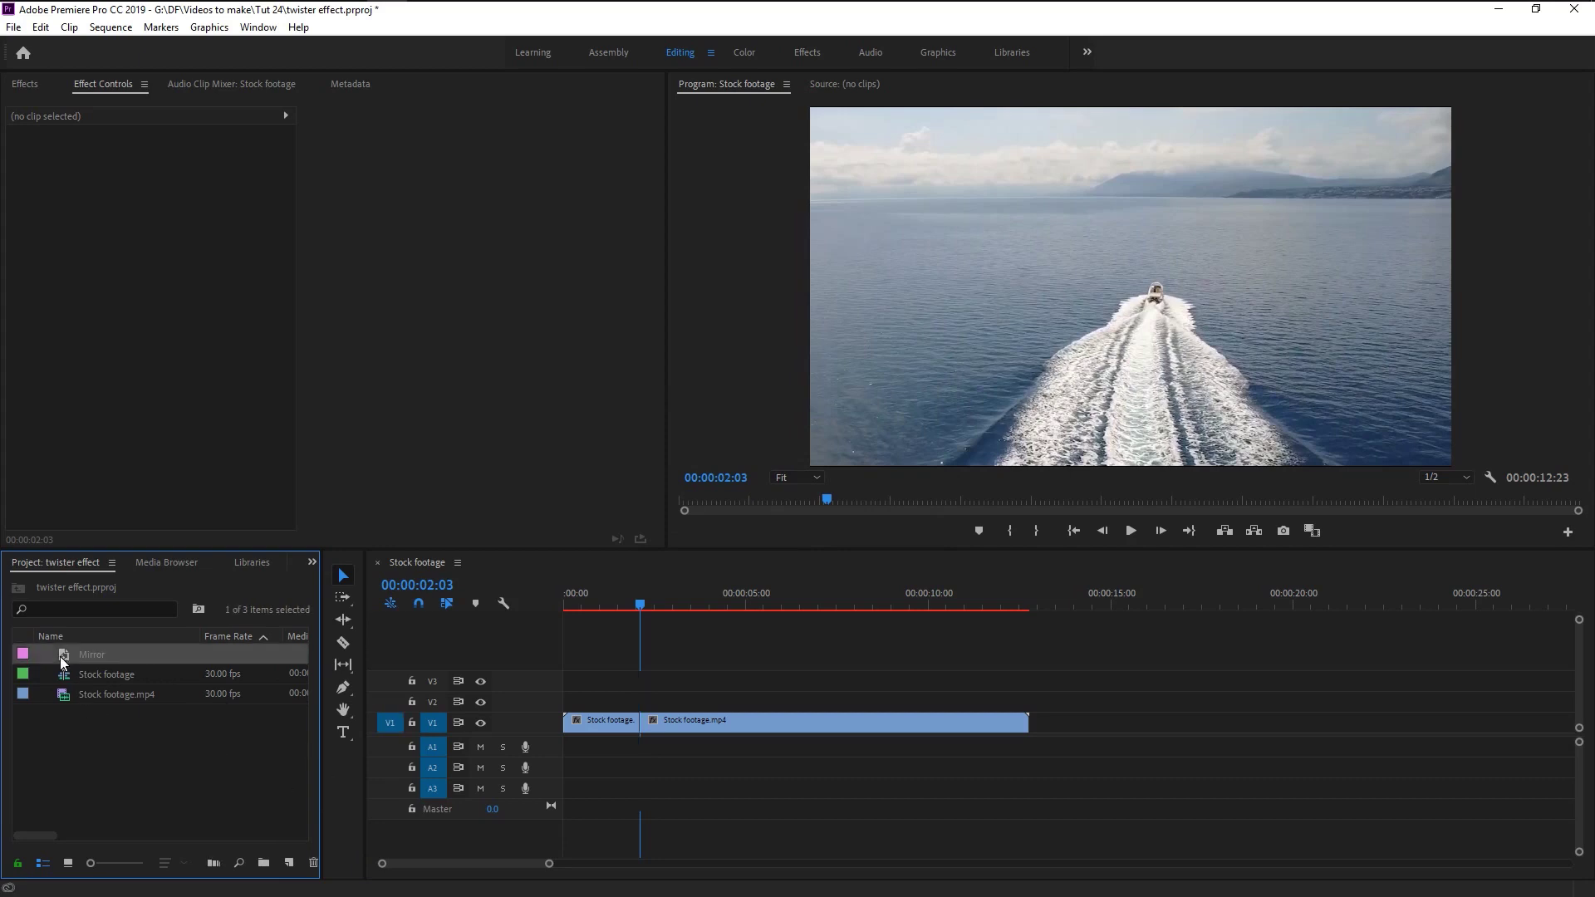
{"action": "left_click_drag", "start_coordinate": [60, 656], "coordinate": [624, 717]}
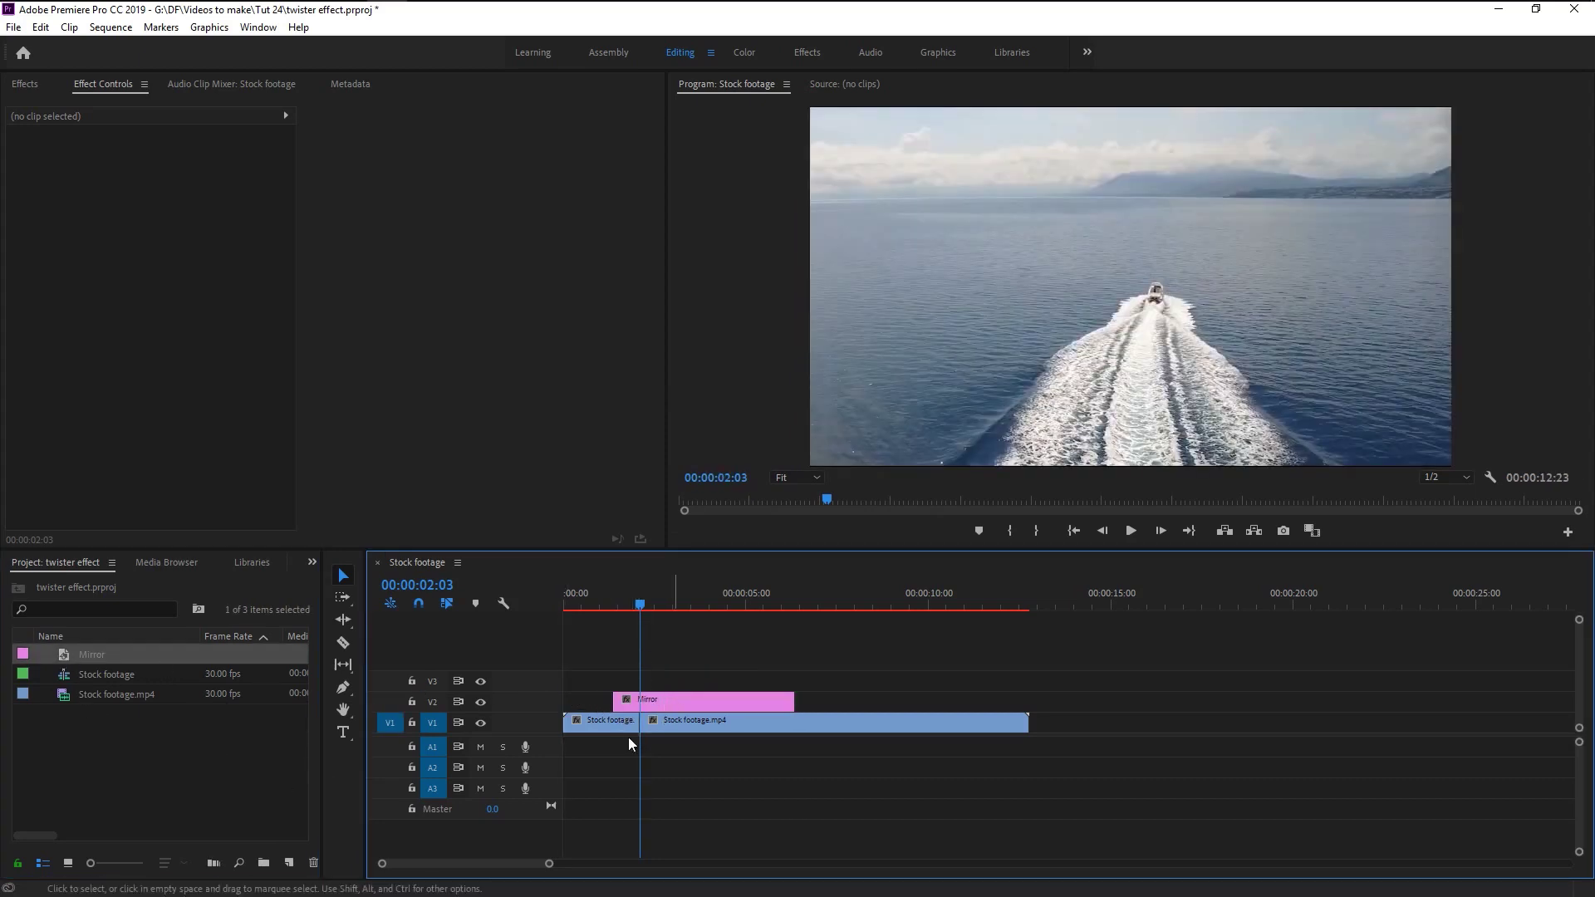
{"action": "key", "text": "="}
{"action": "key", "text": "="}
{"action": "key", "text": "="}
{"action": "key", "text": "="}
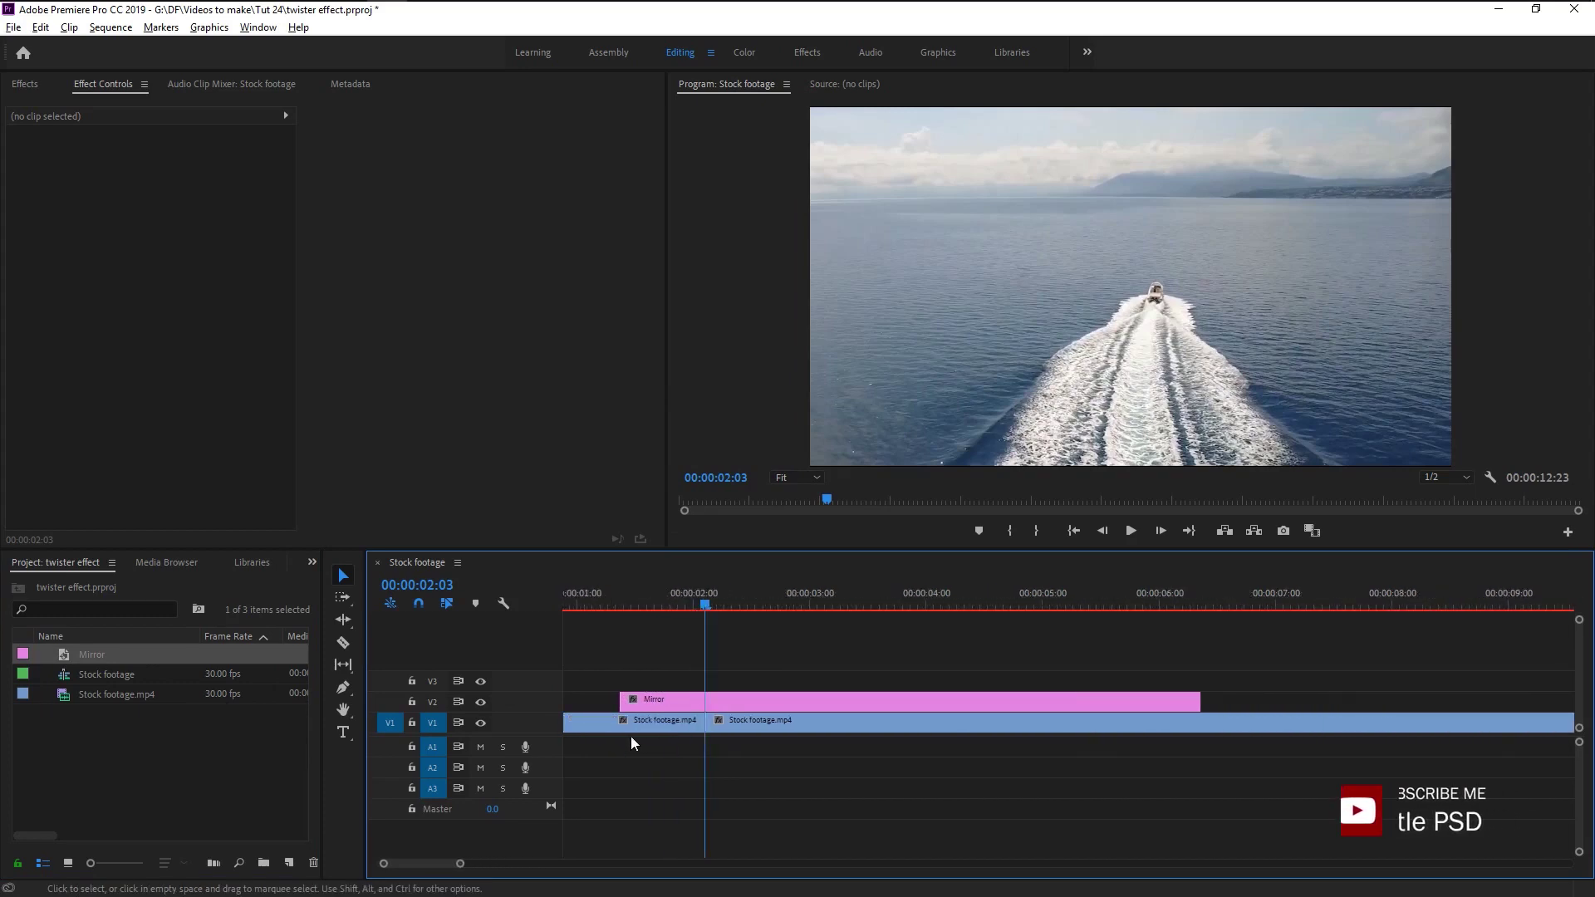
Razor the Mirror layer at 00:00:01:28 and again at 00:00:02:08.
{"action": "key", "text": "alt"}
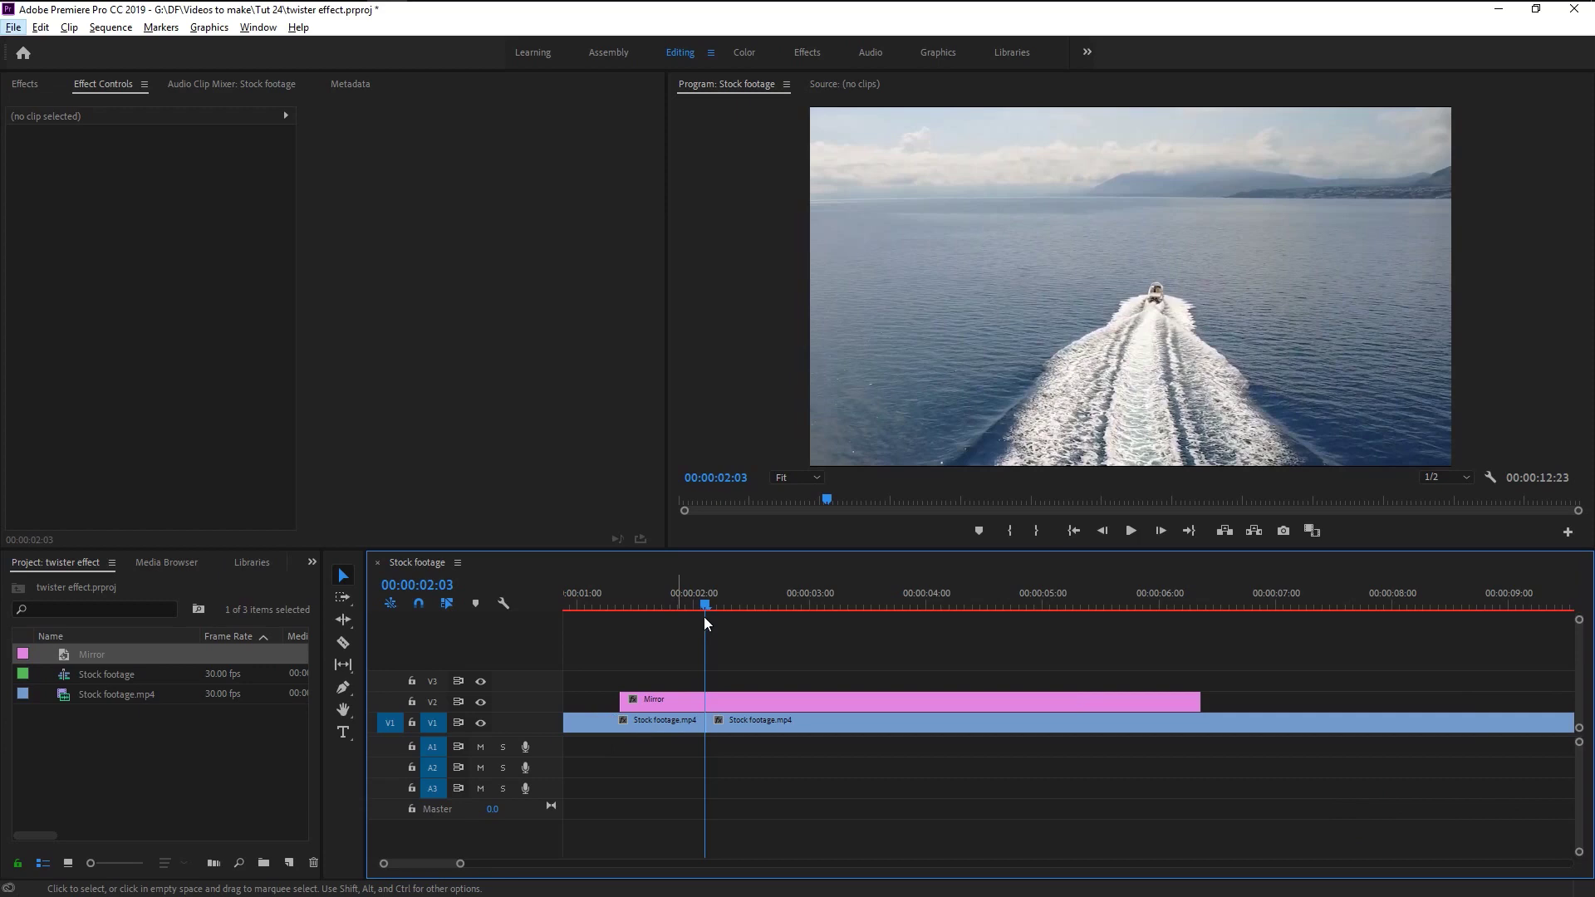
{"action": "left_click", "coordinate": [703, 596]}
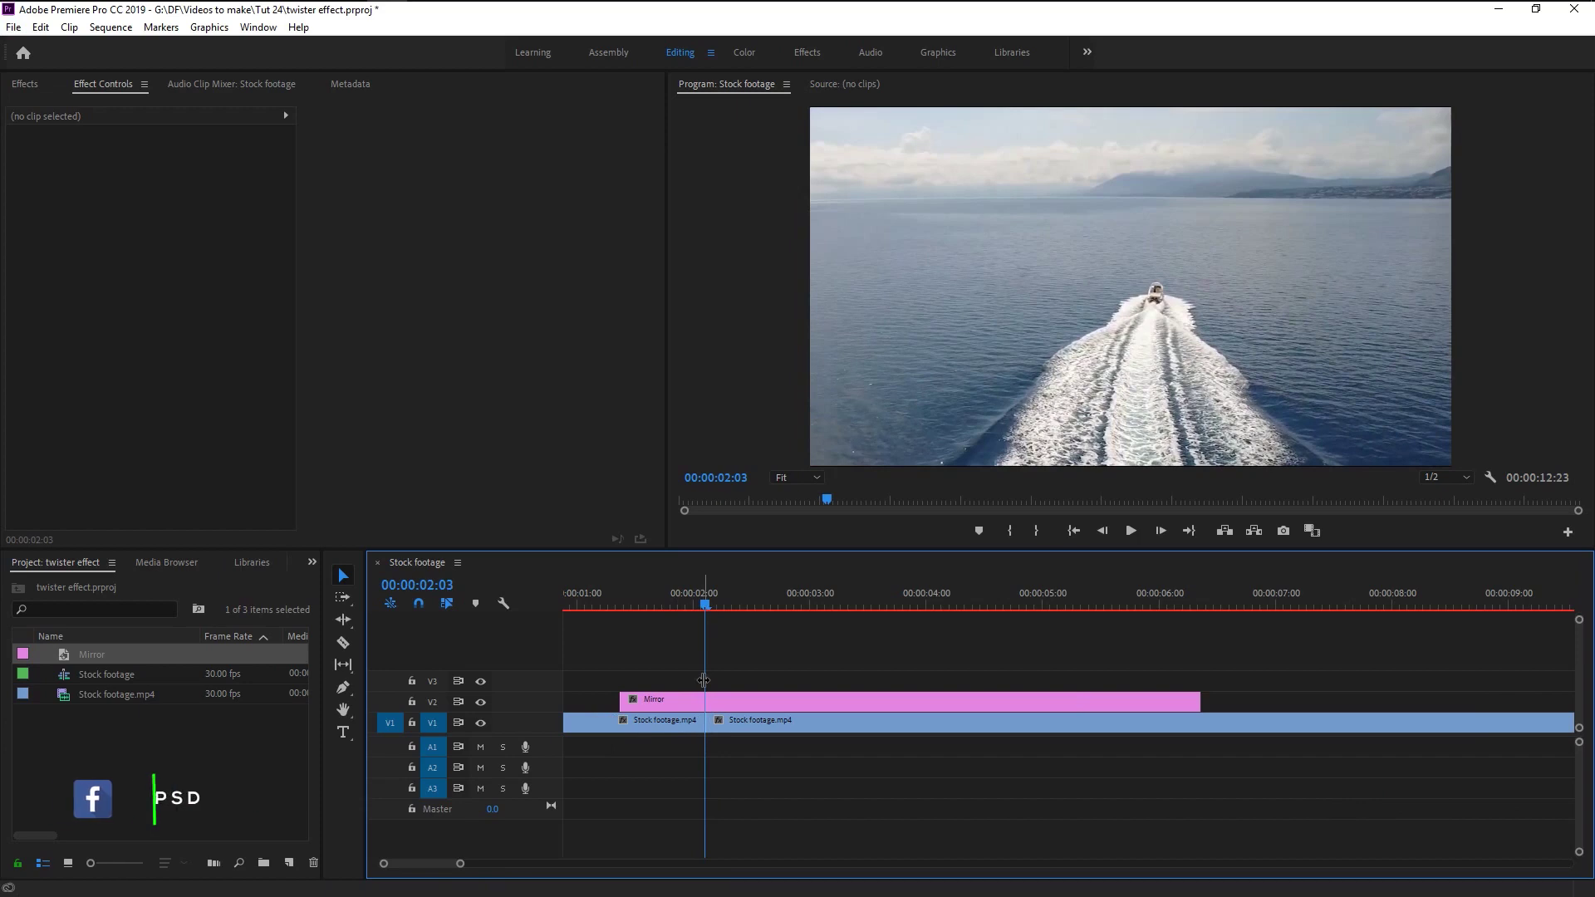
{"action": "key", "text": "Left"}
{"action": "key", "text": "Left"}
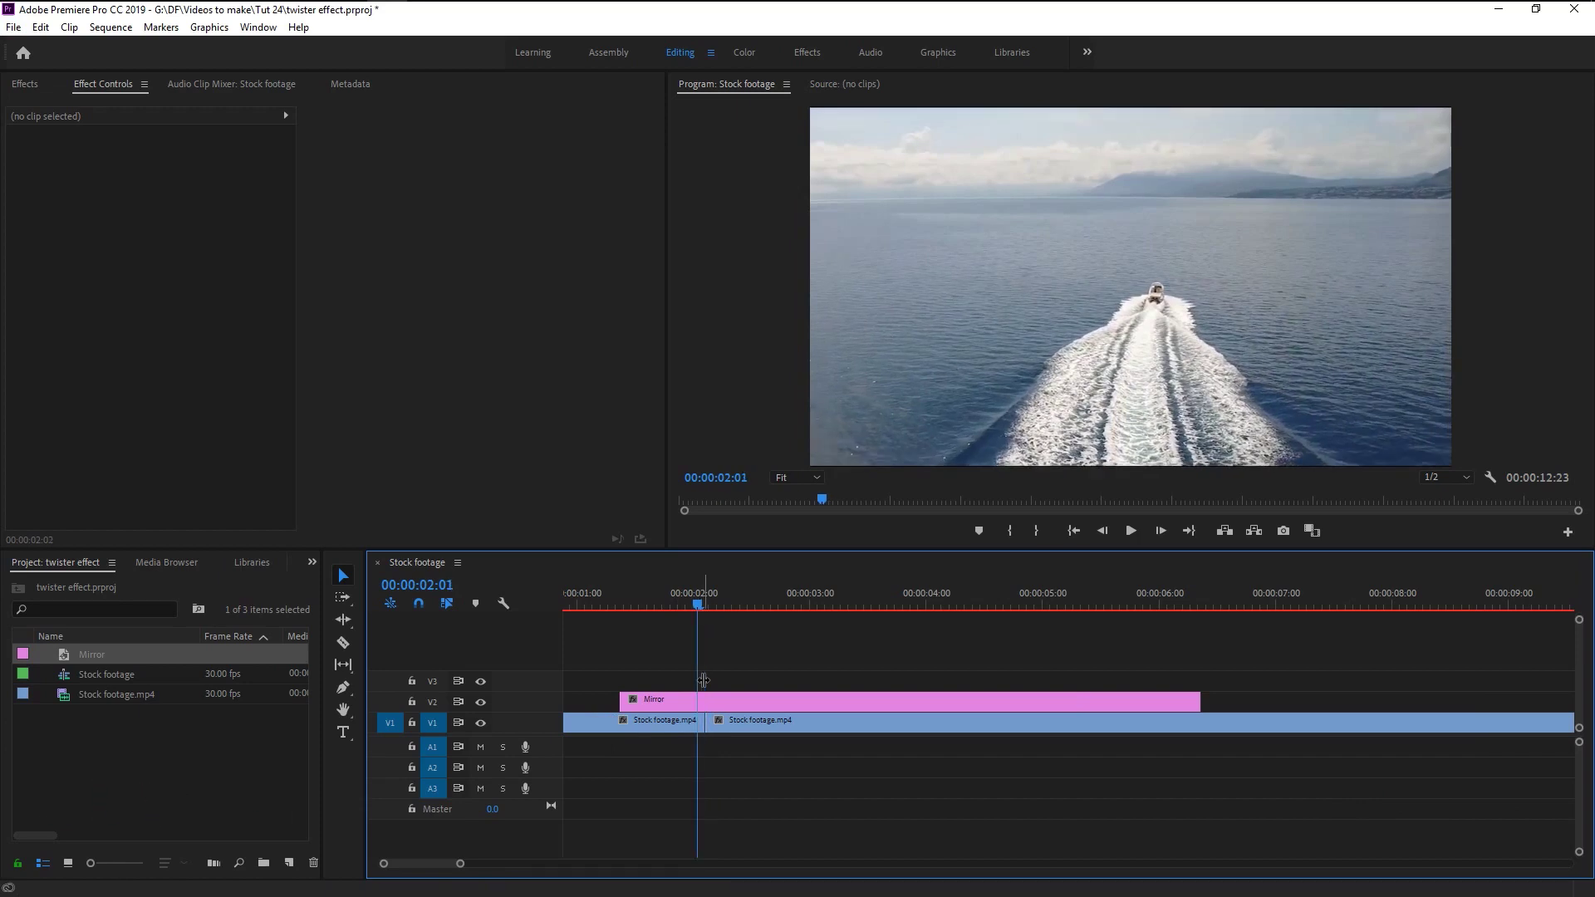
{"action": "key", "text": "Left"}
{"action": "key", "text": "Left"}
{"action": "key", "text": "Left"}
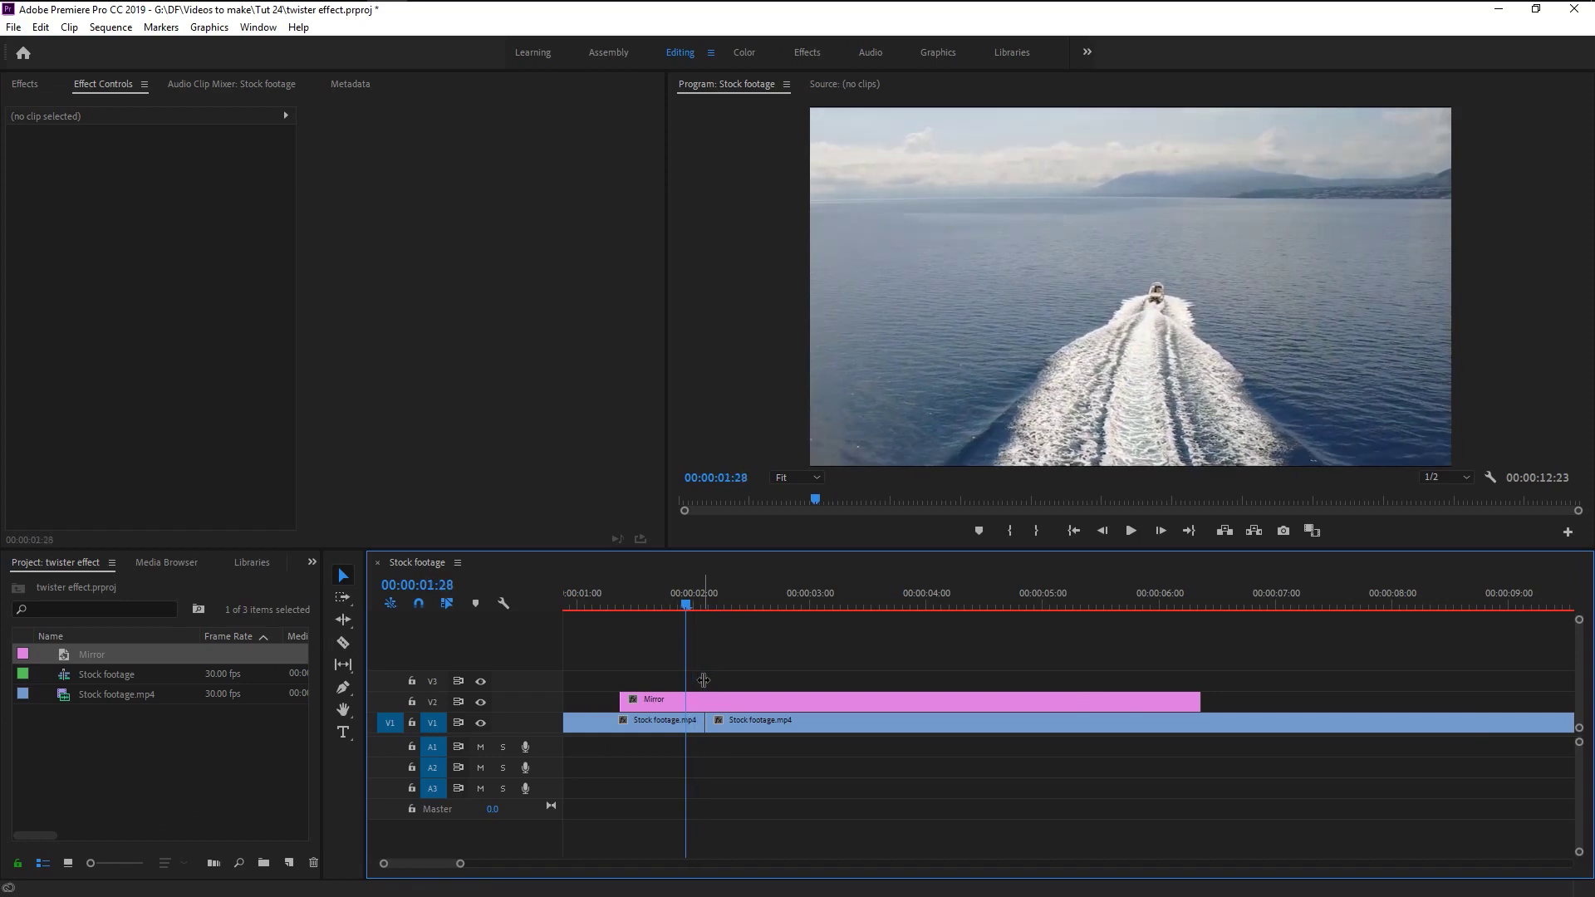
{"action": "key", "text": "c"}
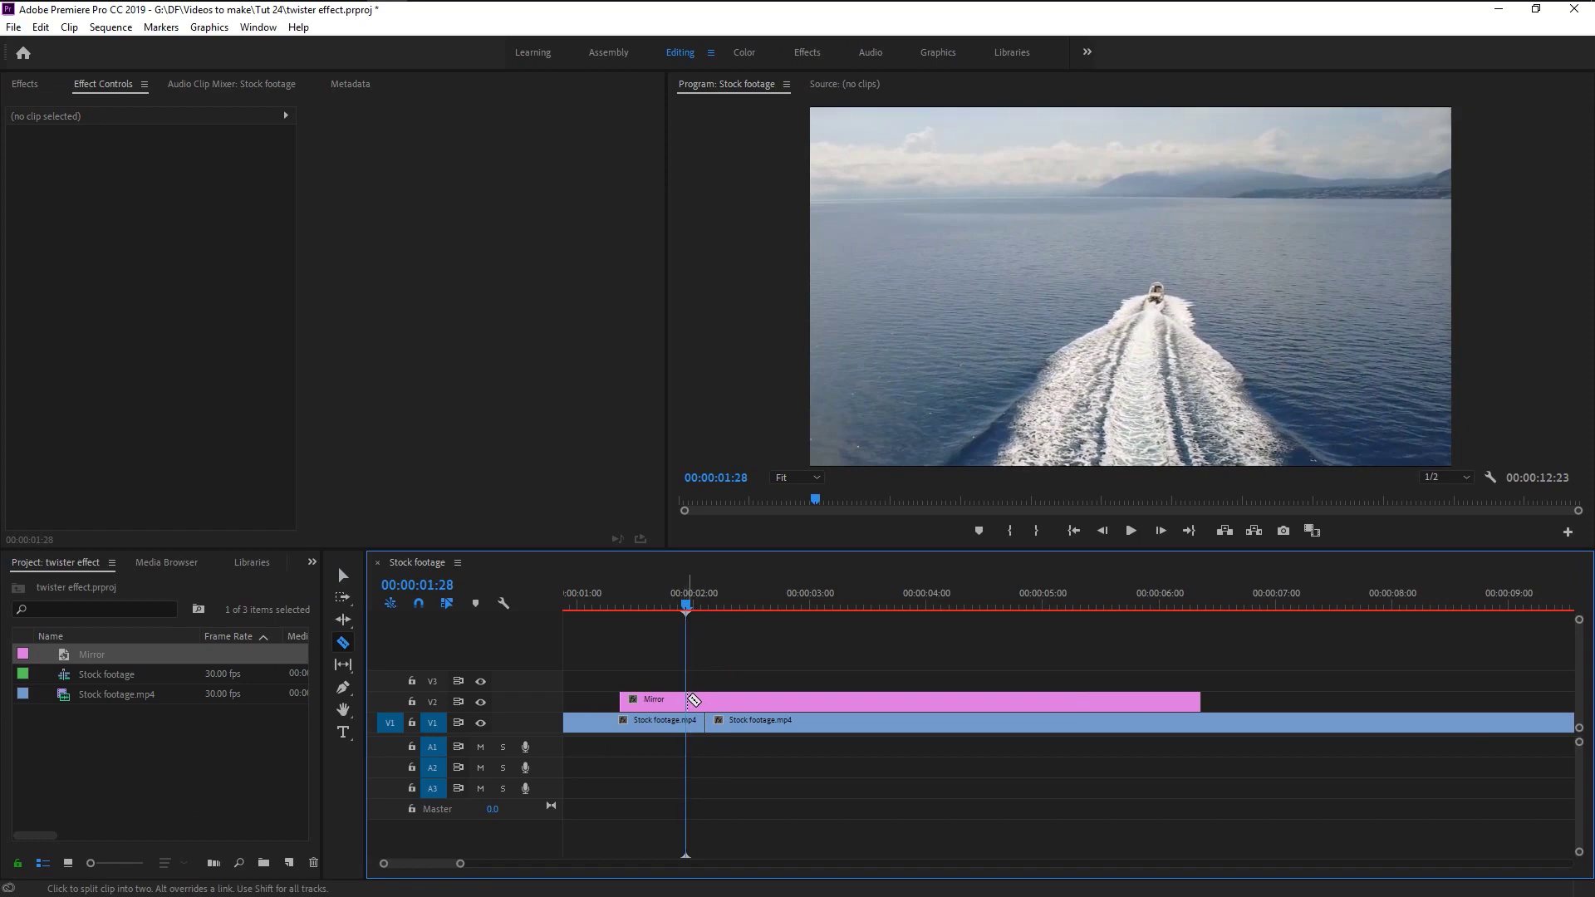
{"action": "left_click", "coordinate": [694, 701]}
{"action": "key", "text": "space"}
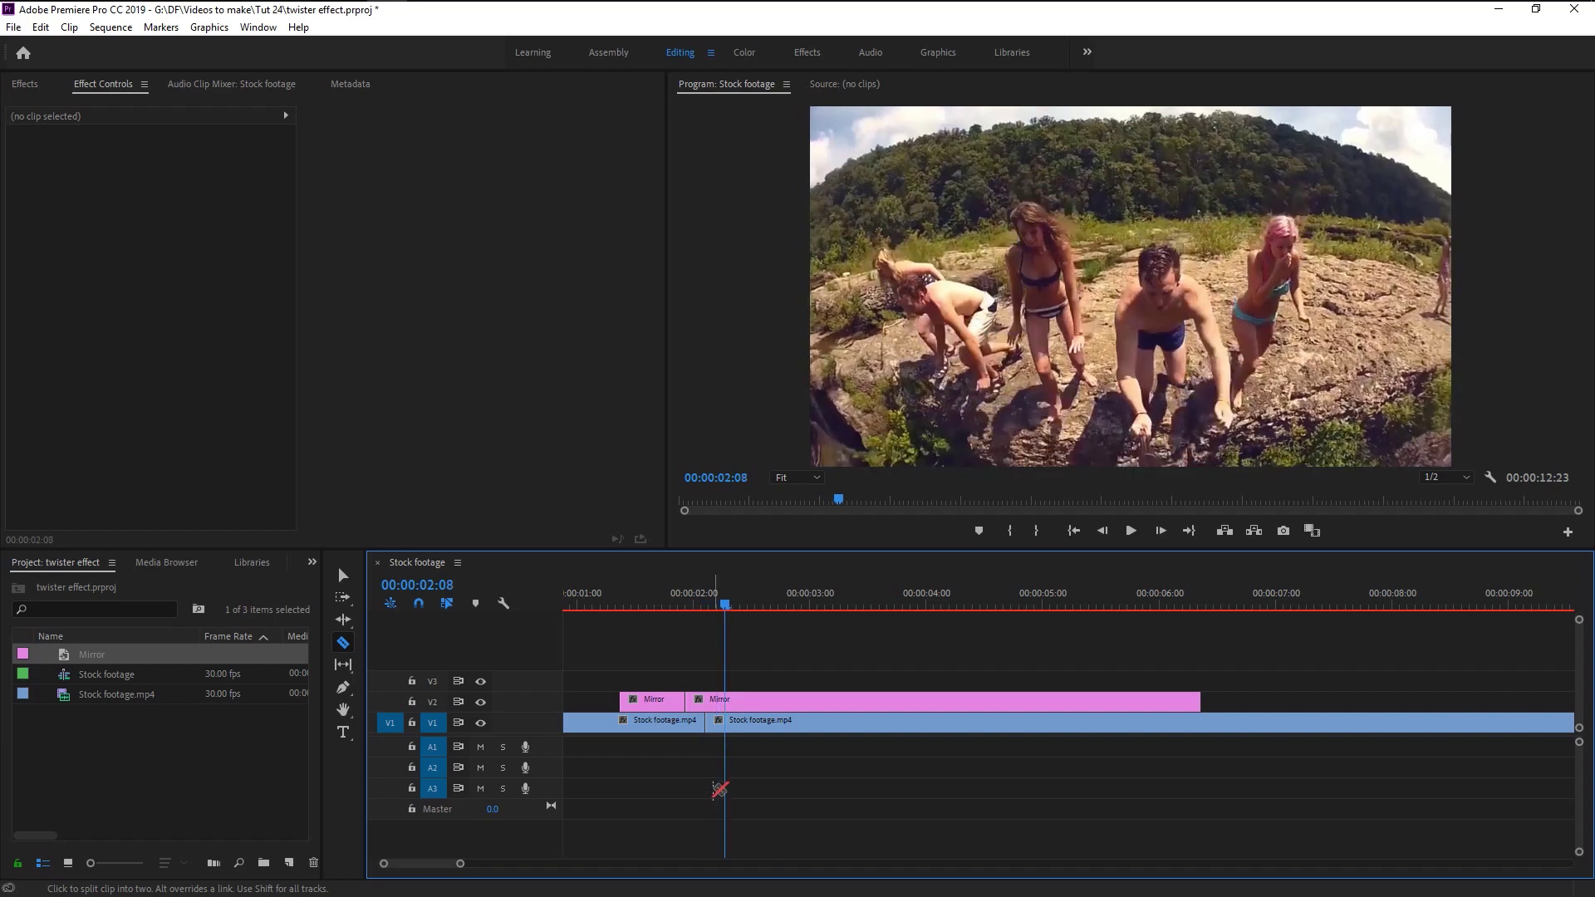
{"action": "left_click", "coordinate": [724, 699]}
Delete the outer Mirror pieces, keeping only the short section over the cut.
{"action": "key", "text": "v"}
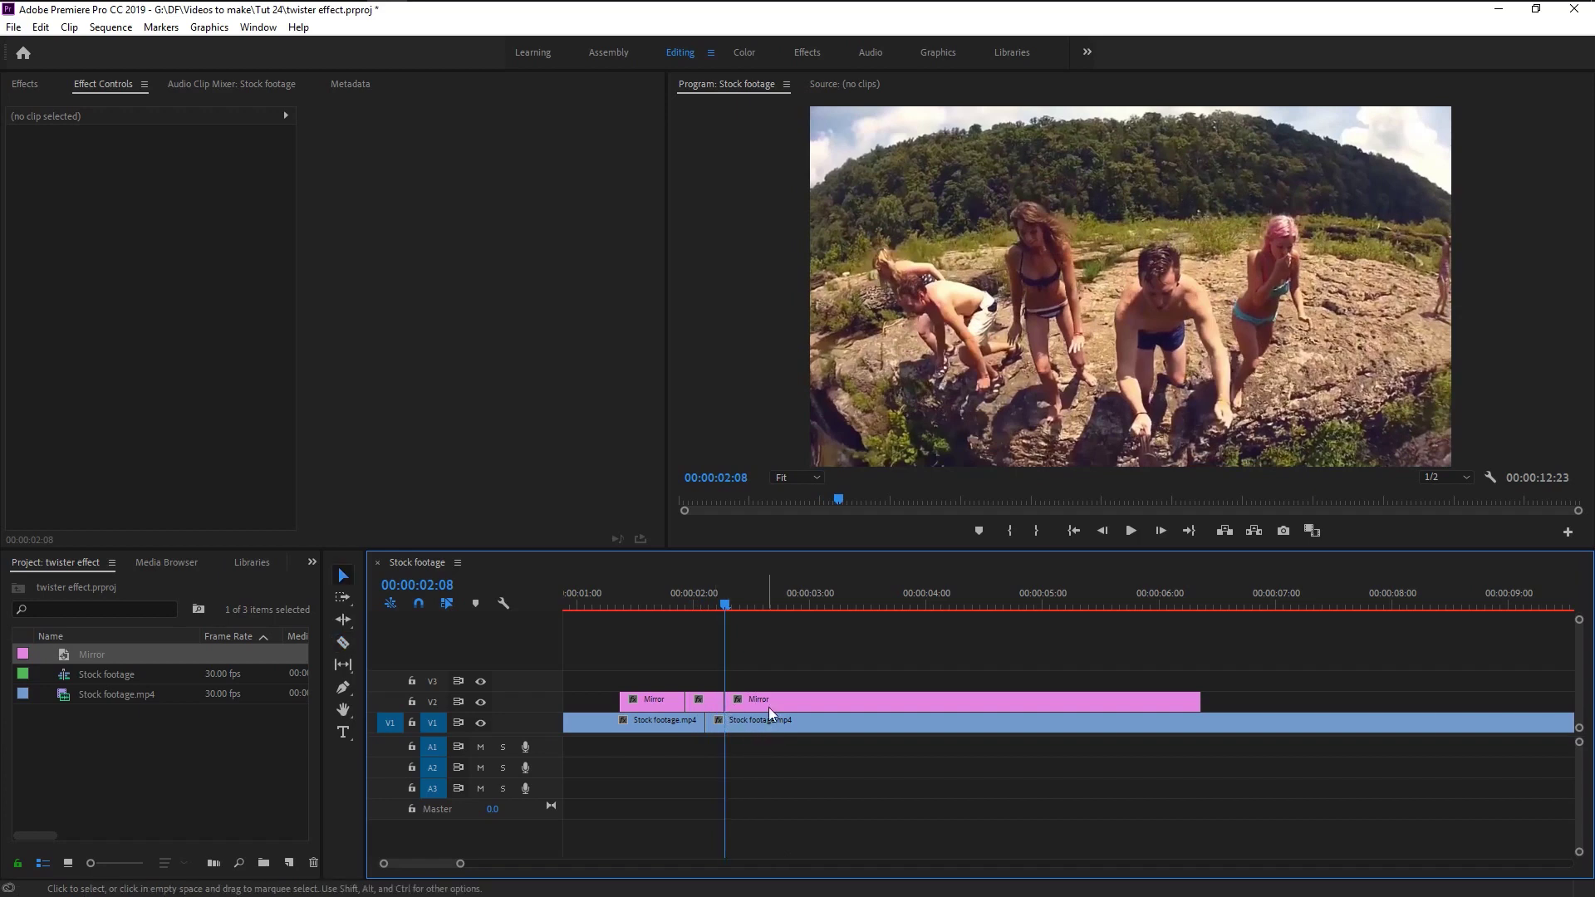
{"action": "left_click", "coordinate": [760, 698]}
{"action": "key", "text": "Delete"}
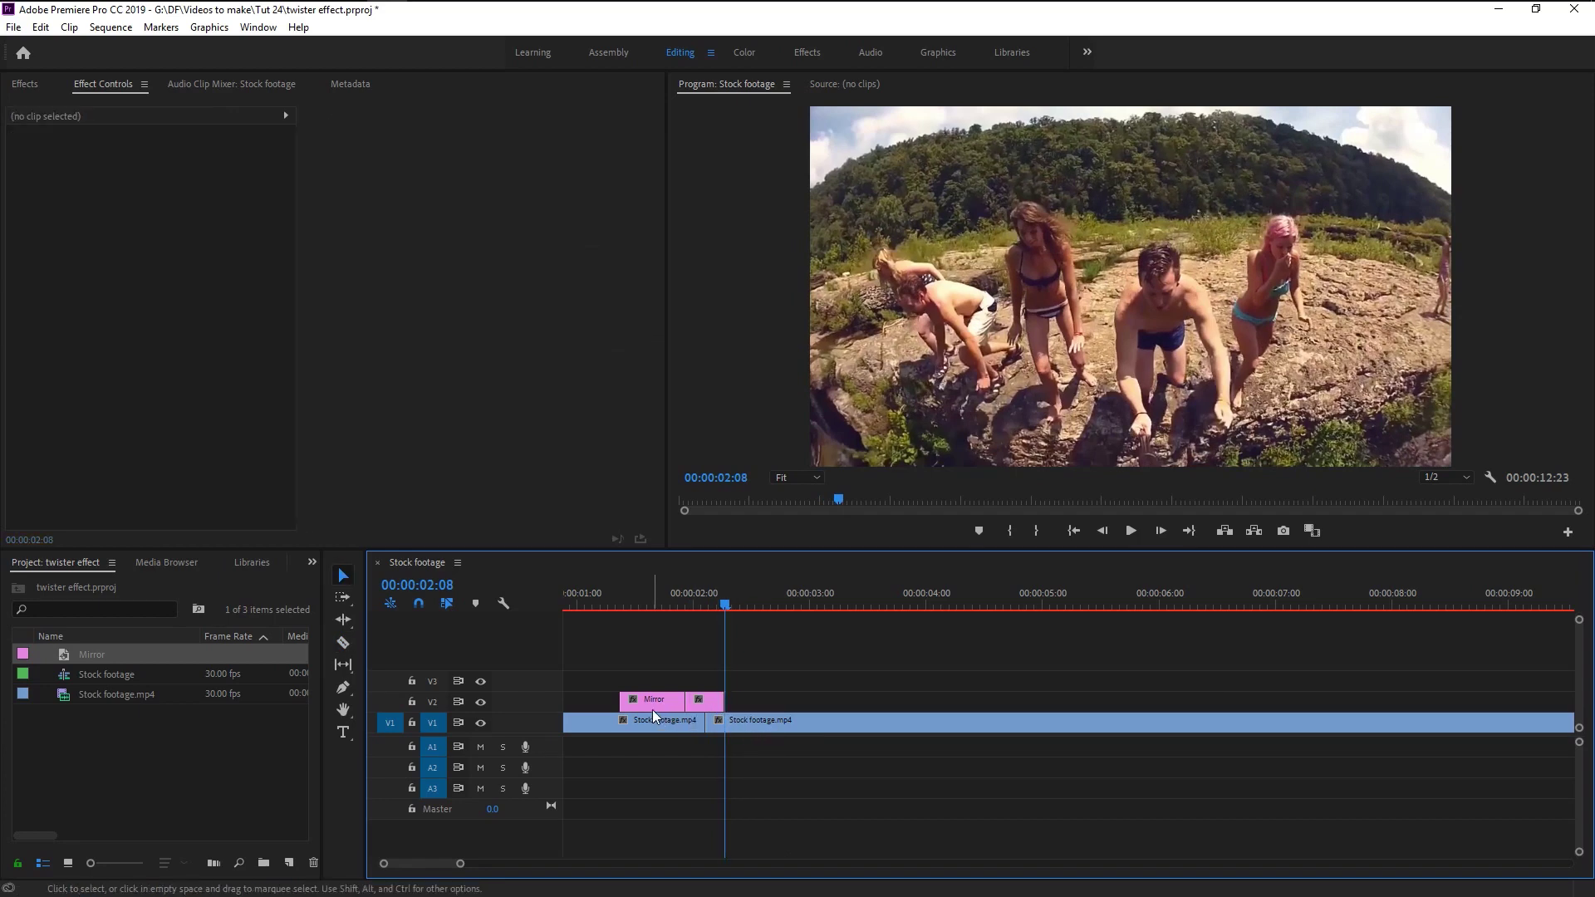
{"action": "left_click", "coordinate": [652, 709]}
{"action": "key", "text": "Delete"}
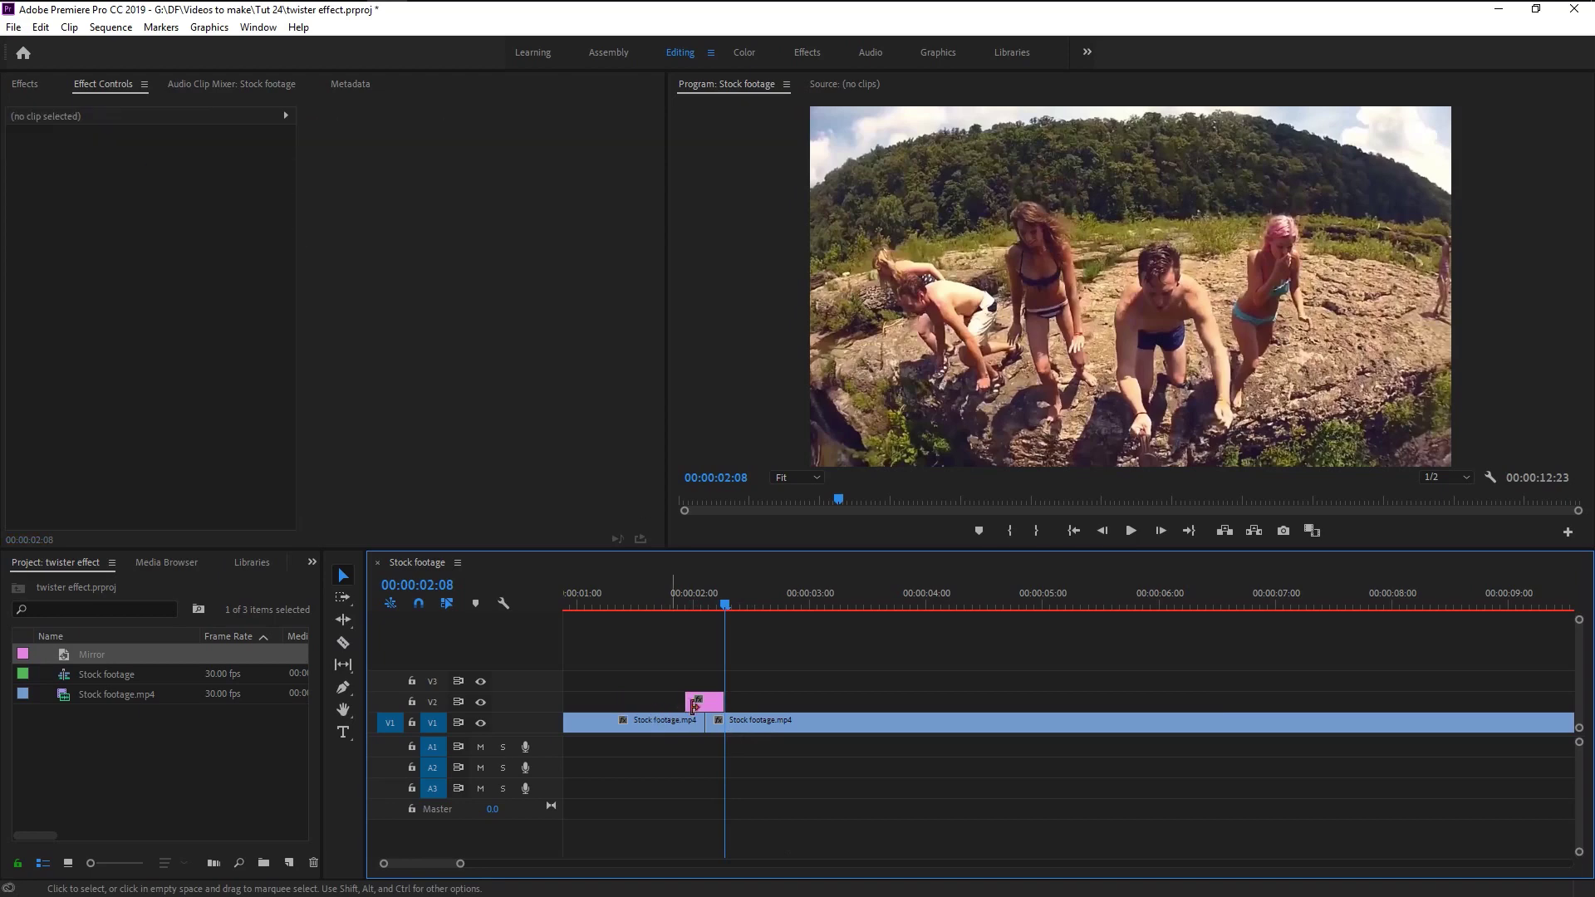
{"action": "left_click_drag", "start_coordinate": [707, 592], "coordinate": [708, 686]}
{"action": "left_click", "coordinate": [714, 714]}
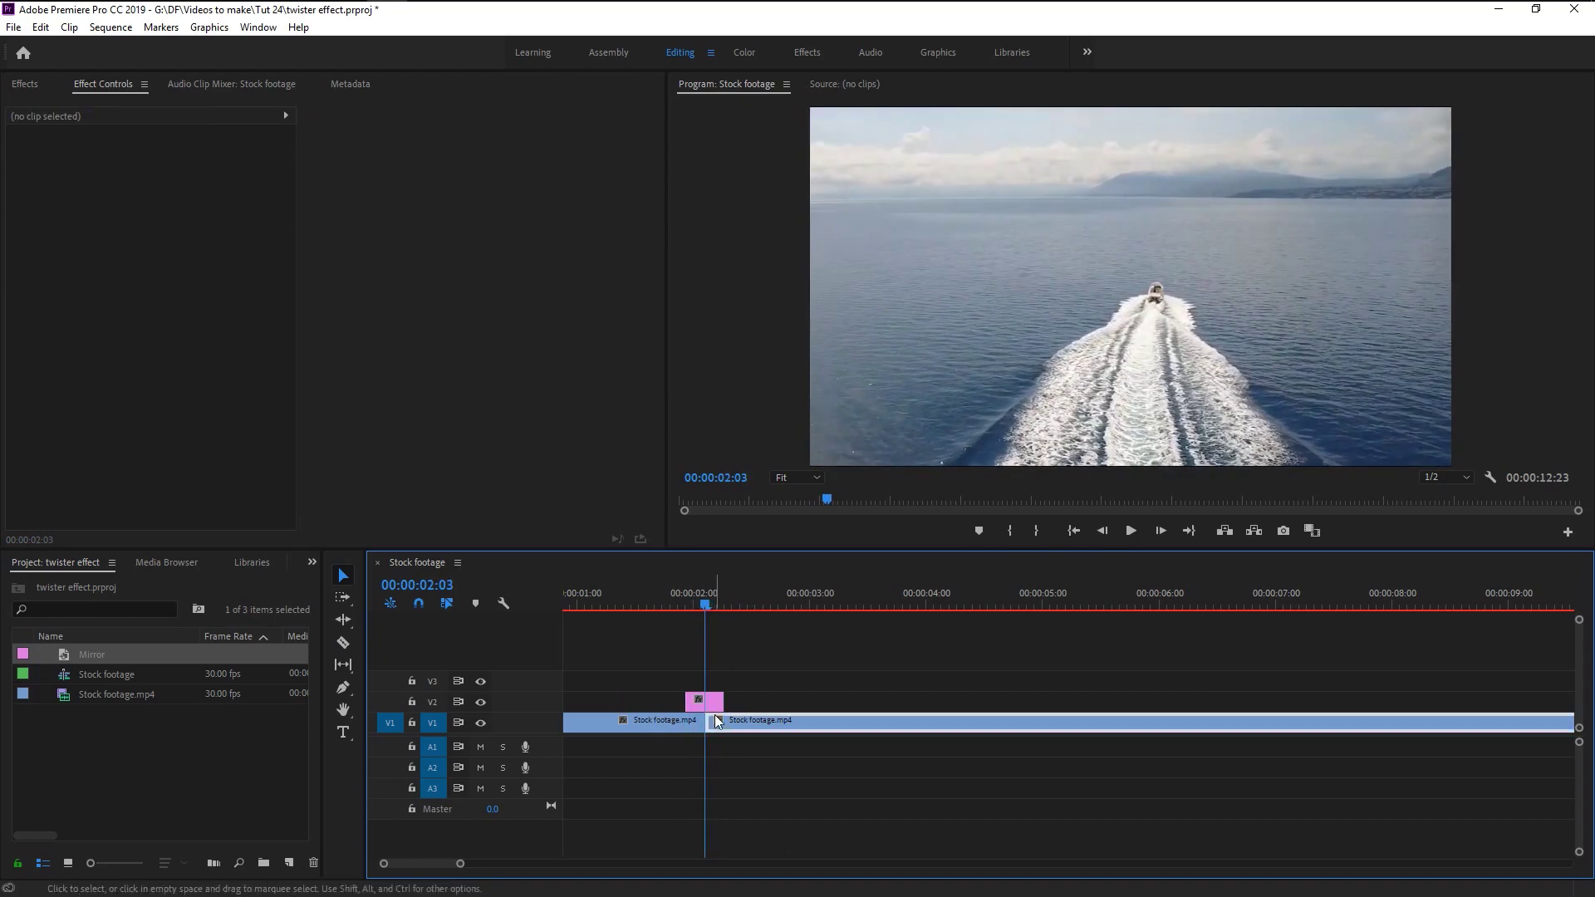
Apply the Replicate effect to the short Mirror adjustment clip.
{"action": "left_click", "coordinate": [704, 702]}
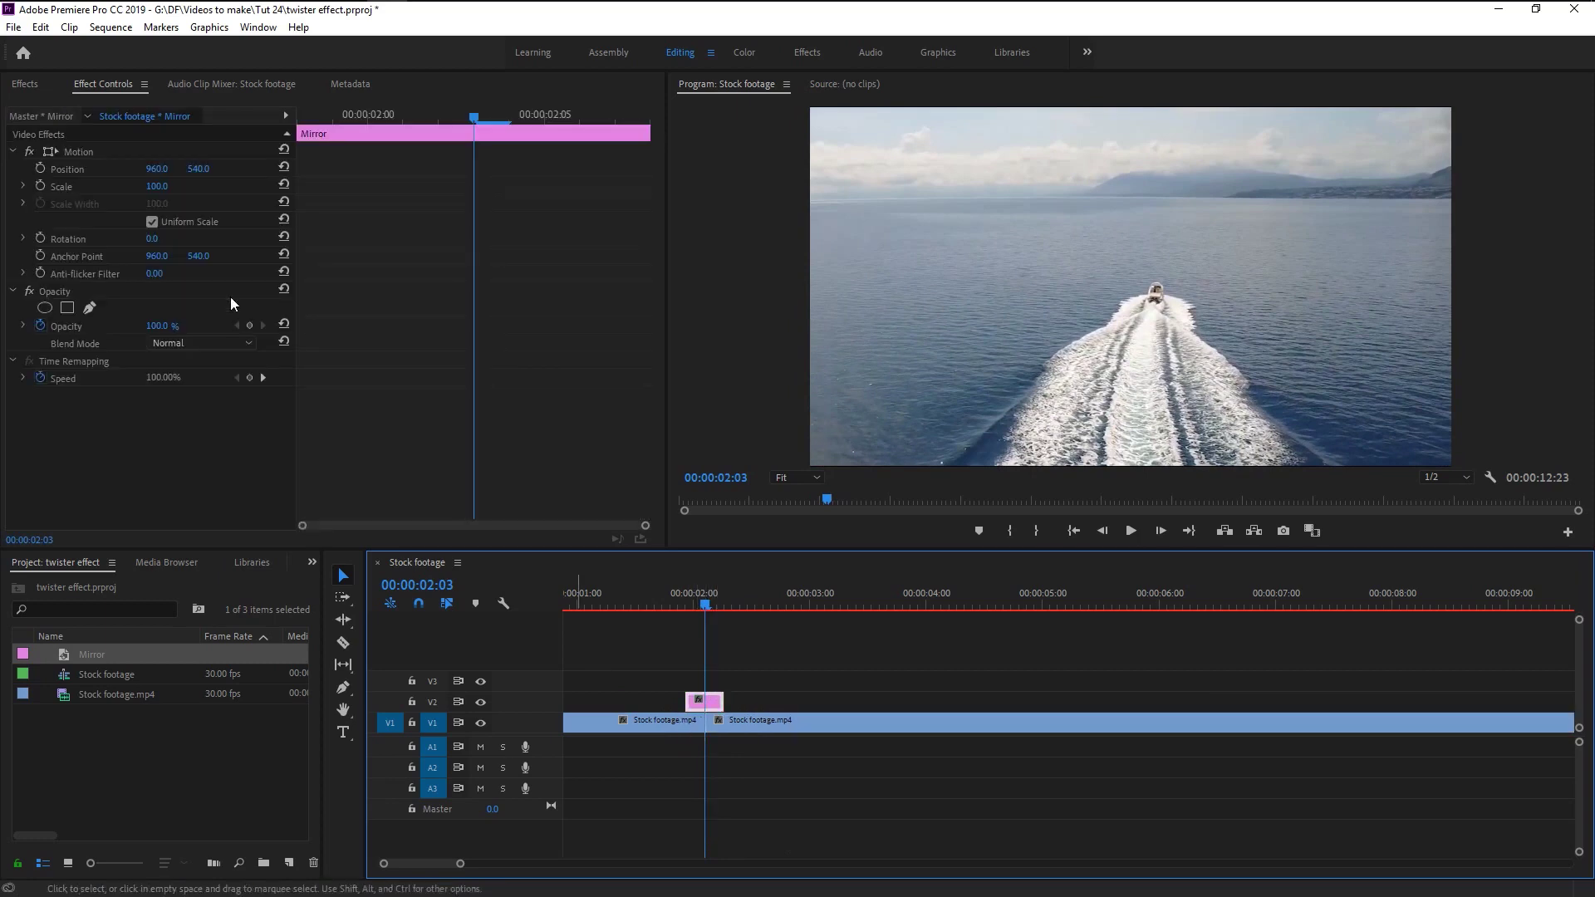
{"action": "left_click", "coordinate": [33, 86]}
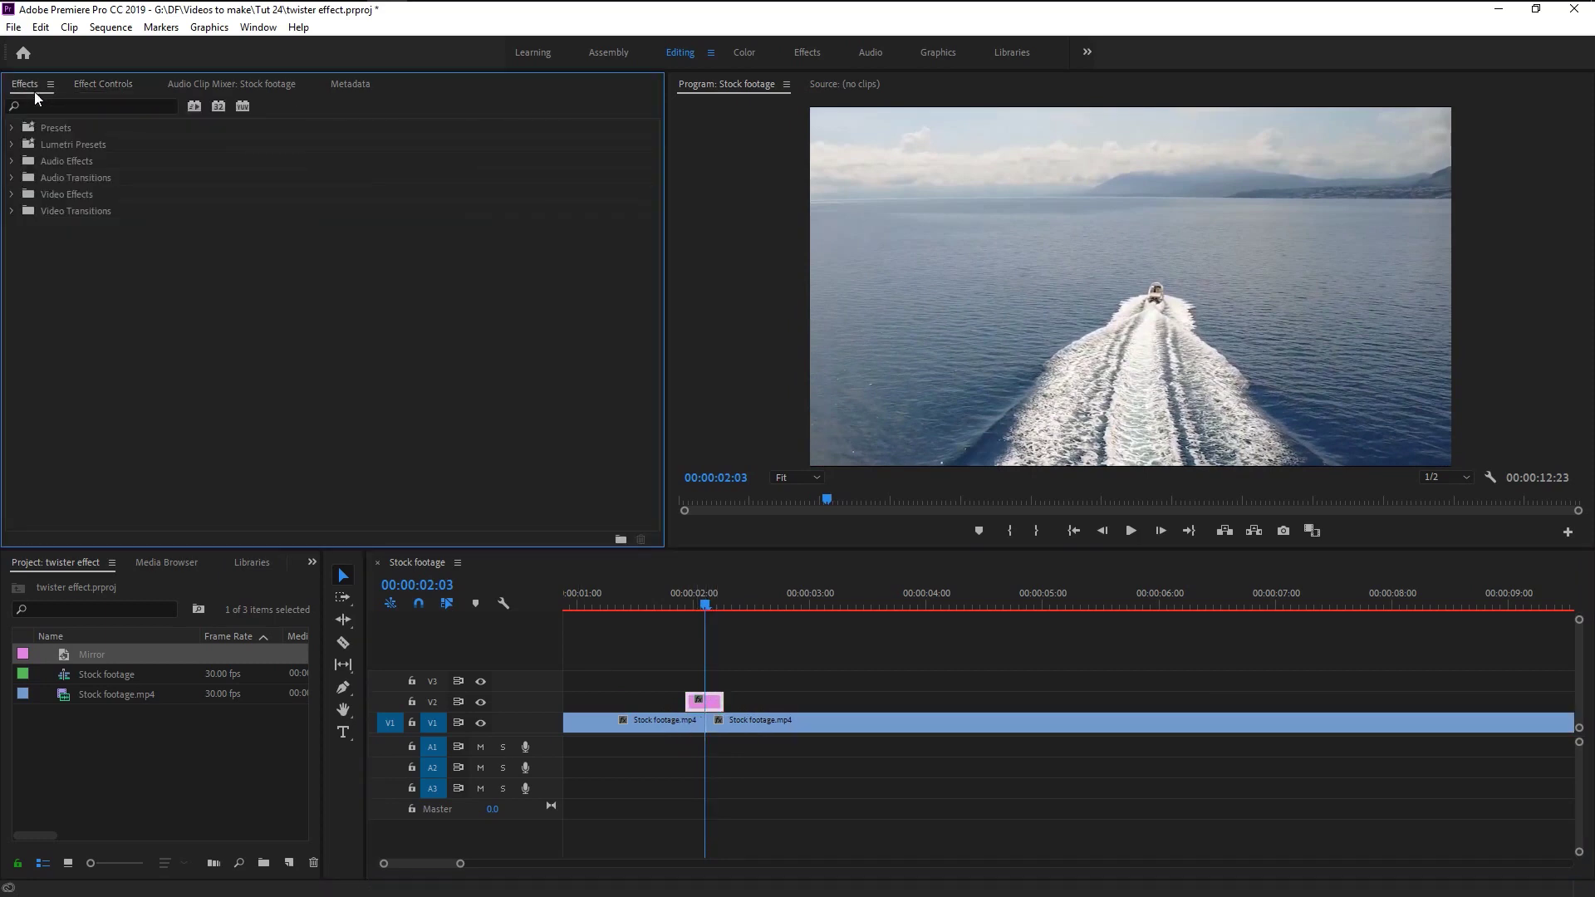
{"action": "left_click", "coordinate": [68, 103]}
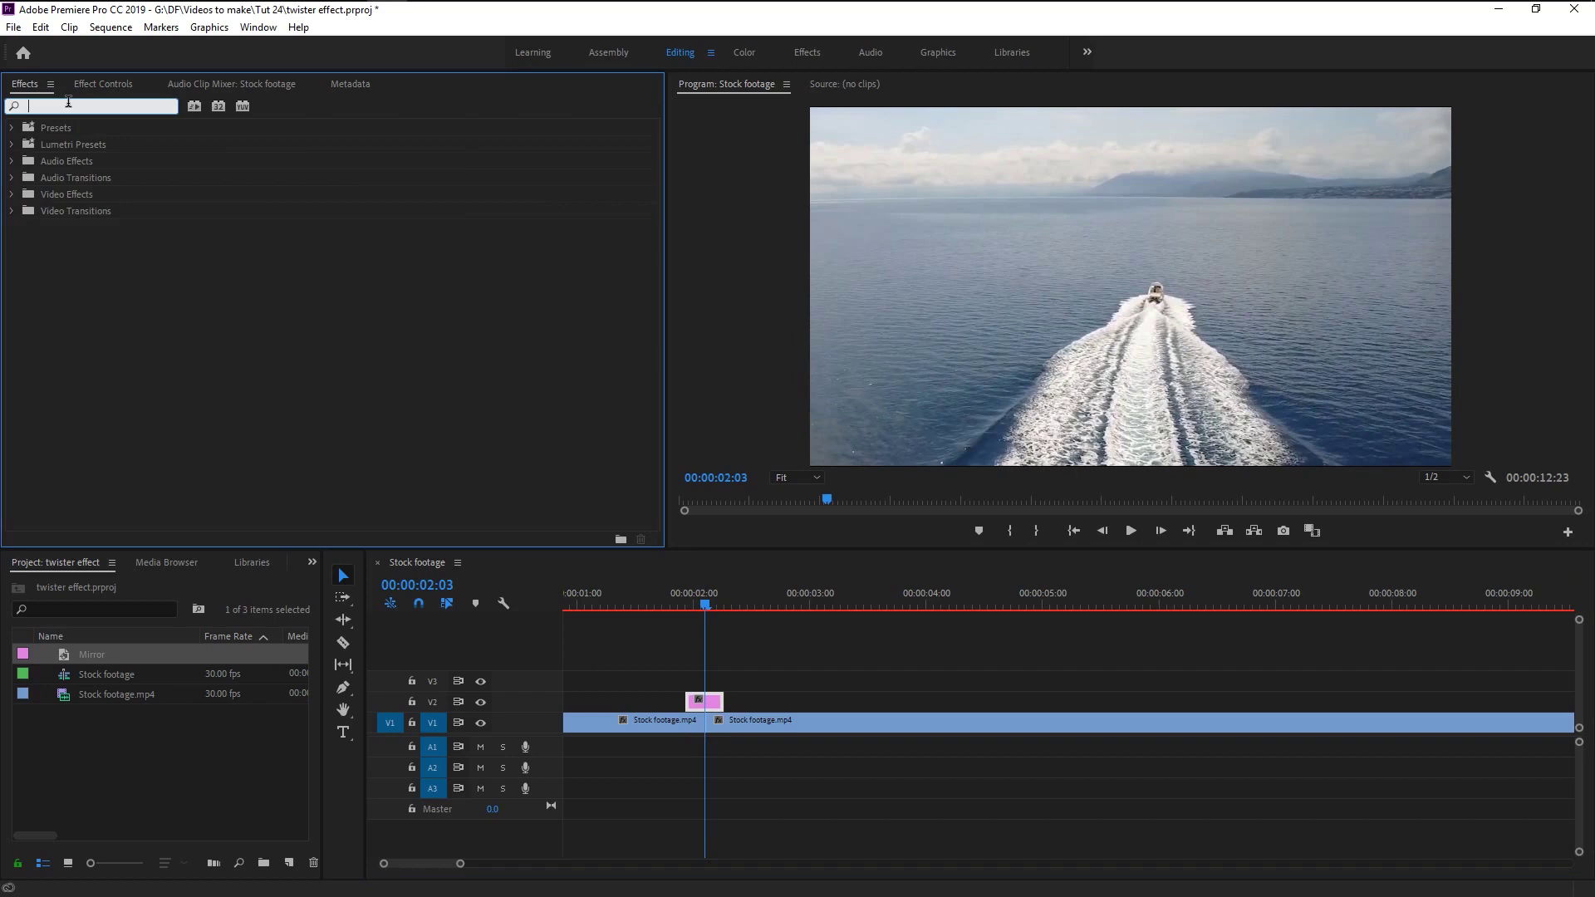
{"action": "type", "text": "repli"}
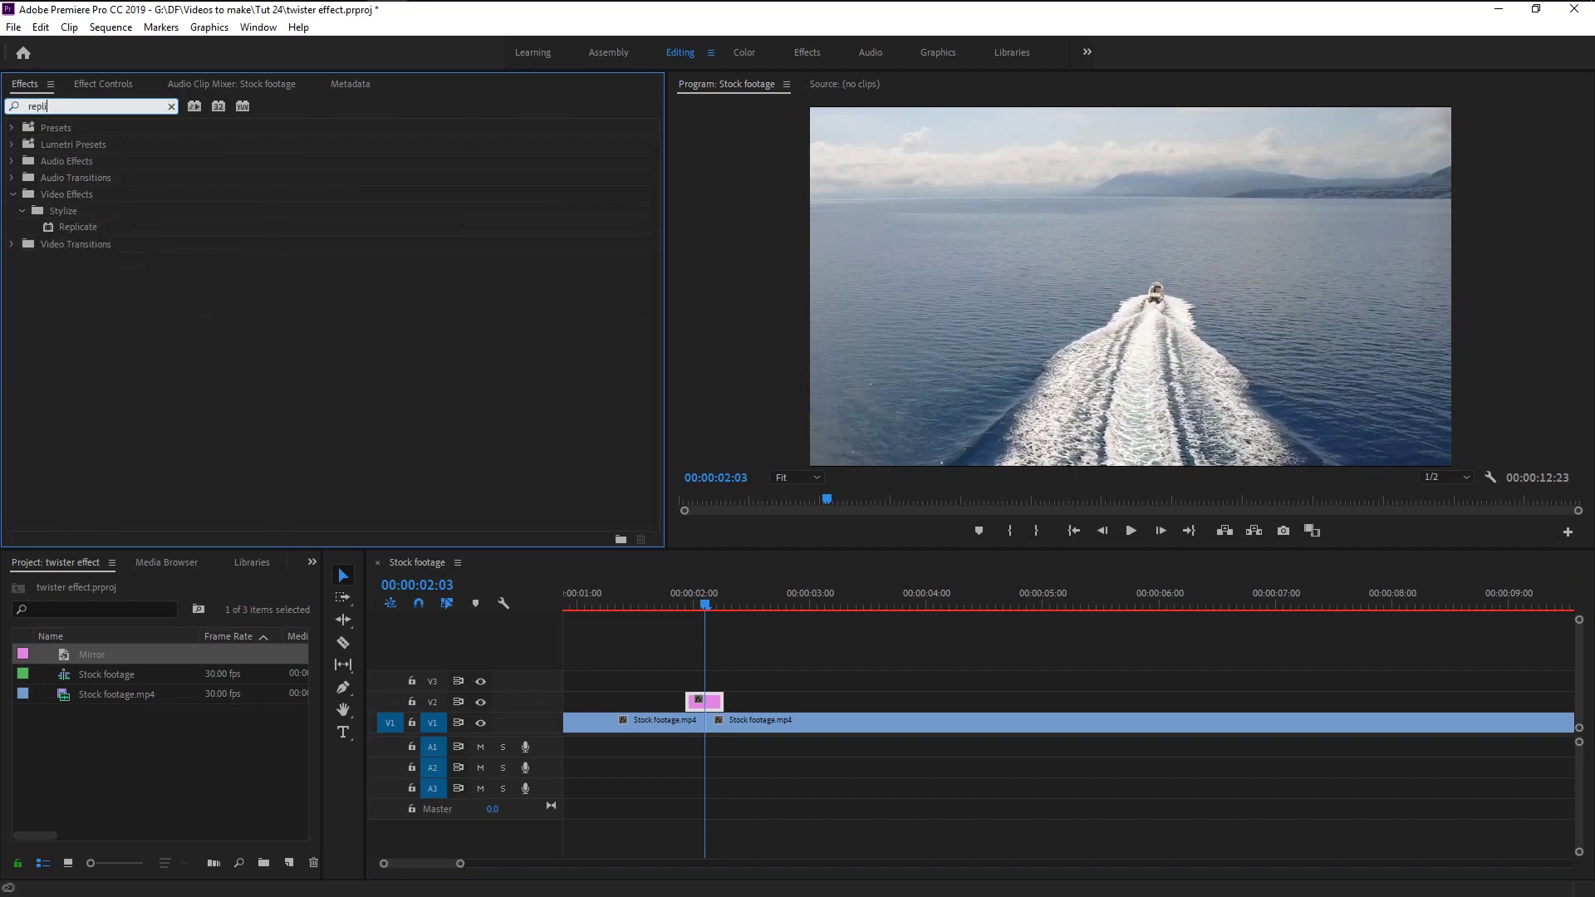
{"action": "left_click_drag", "start_coordinate": [83, 231], "coordinate": [706, 701]}
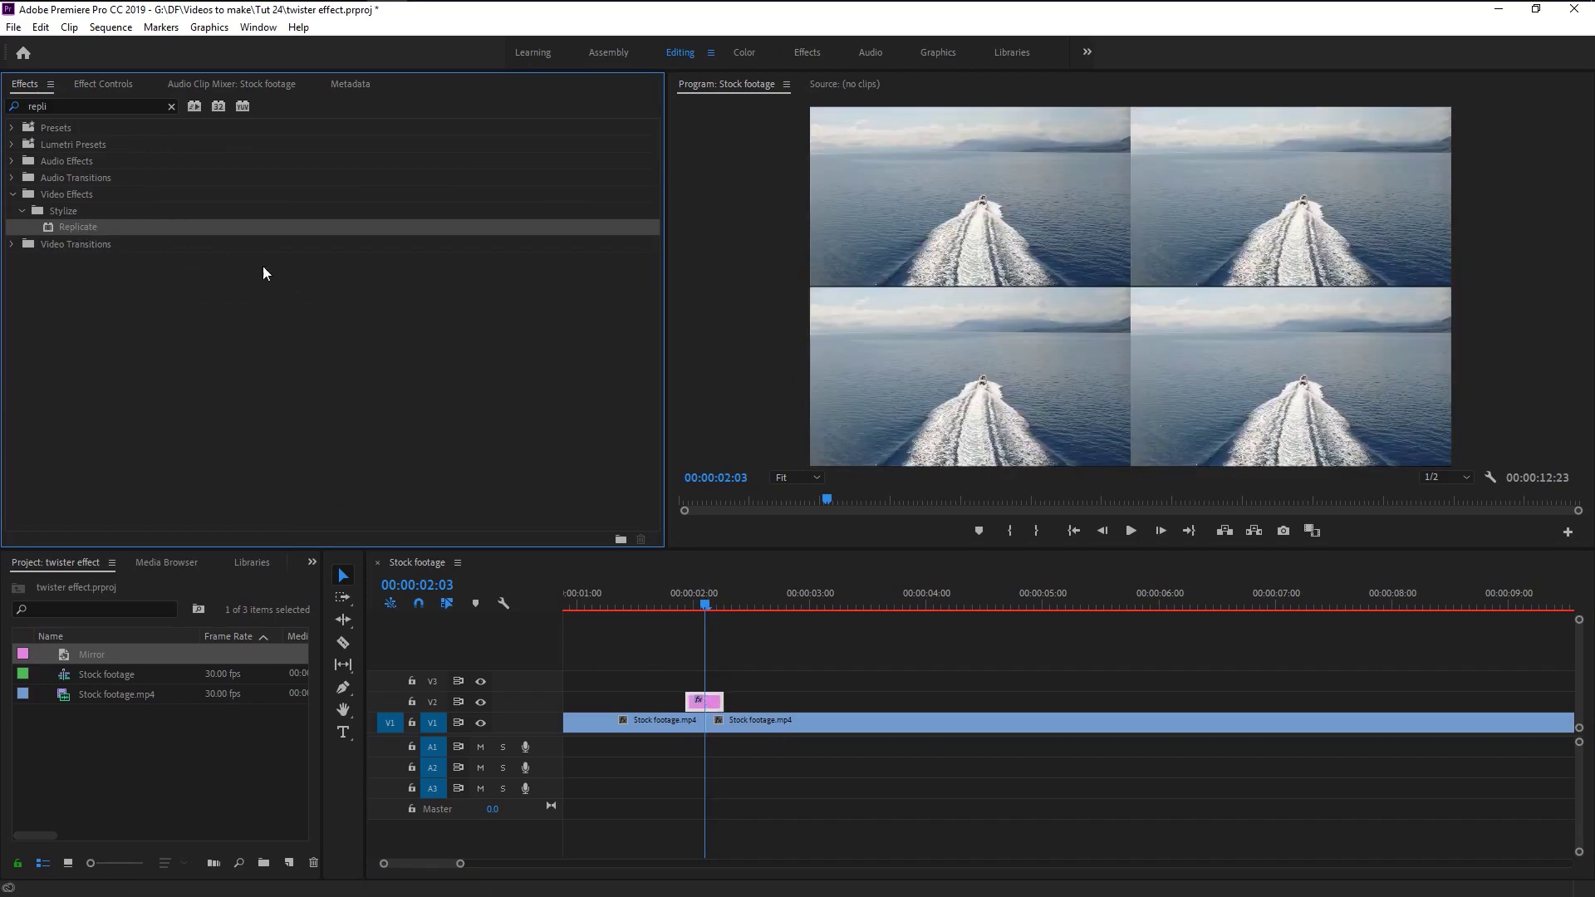
Compare Replicate on and off, then set its Count to 3.
{"action": "left_click", "coordinate": [118, 83]}
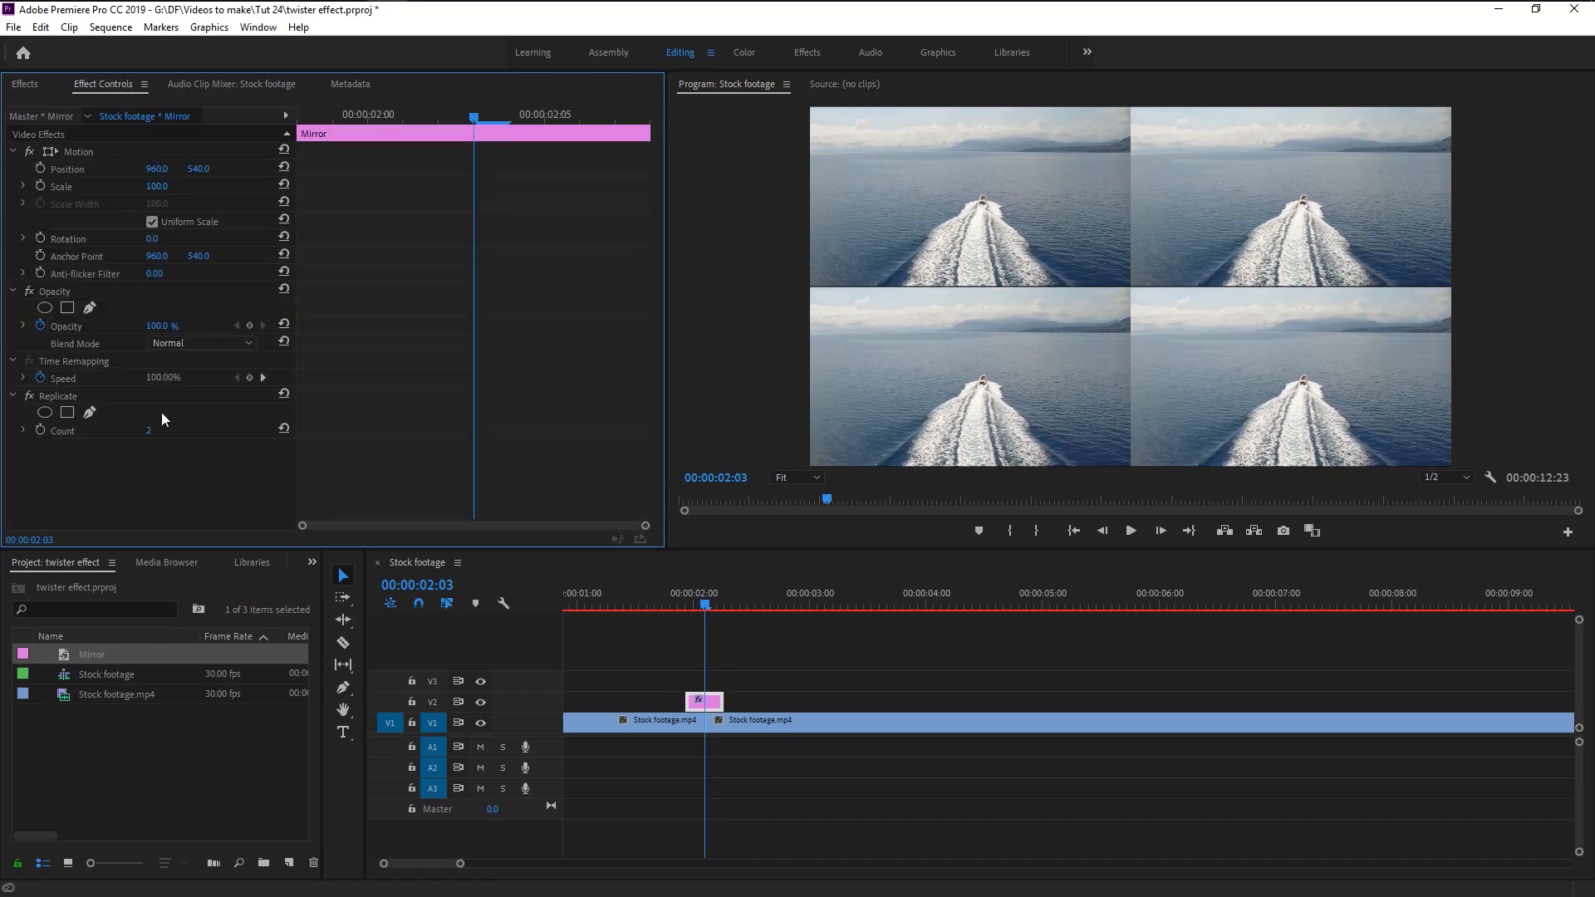
{"action": "left_click", "coordinate": [29, 396]}
{"action": "left_click", "coordinate": [30, 395]}
{"action": "left_click", "coordinate": [30, 395]}
{"action": "left_click", "coordinate": [30, 395]}
{"action": "left_click", "coordinate": [168, 426]}
{"action": "type", "text": "3"}
{"action": "key", "text": "Return"}
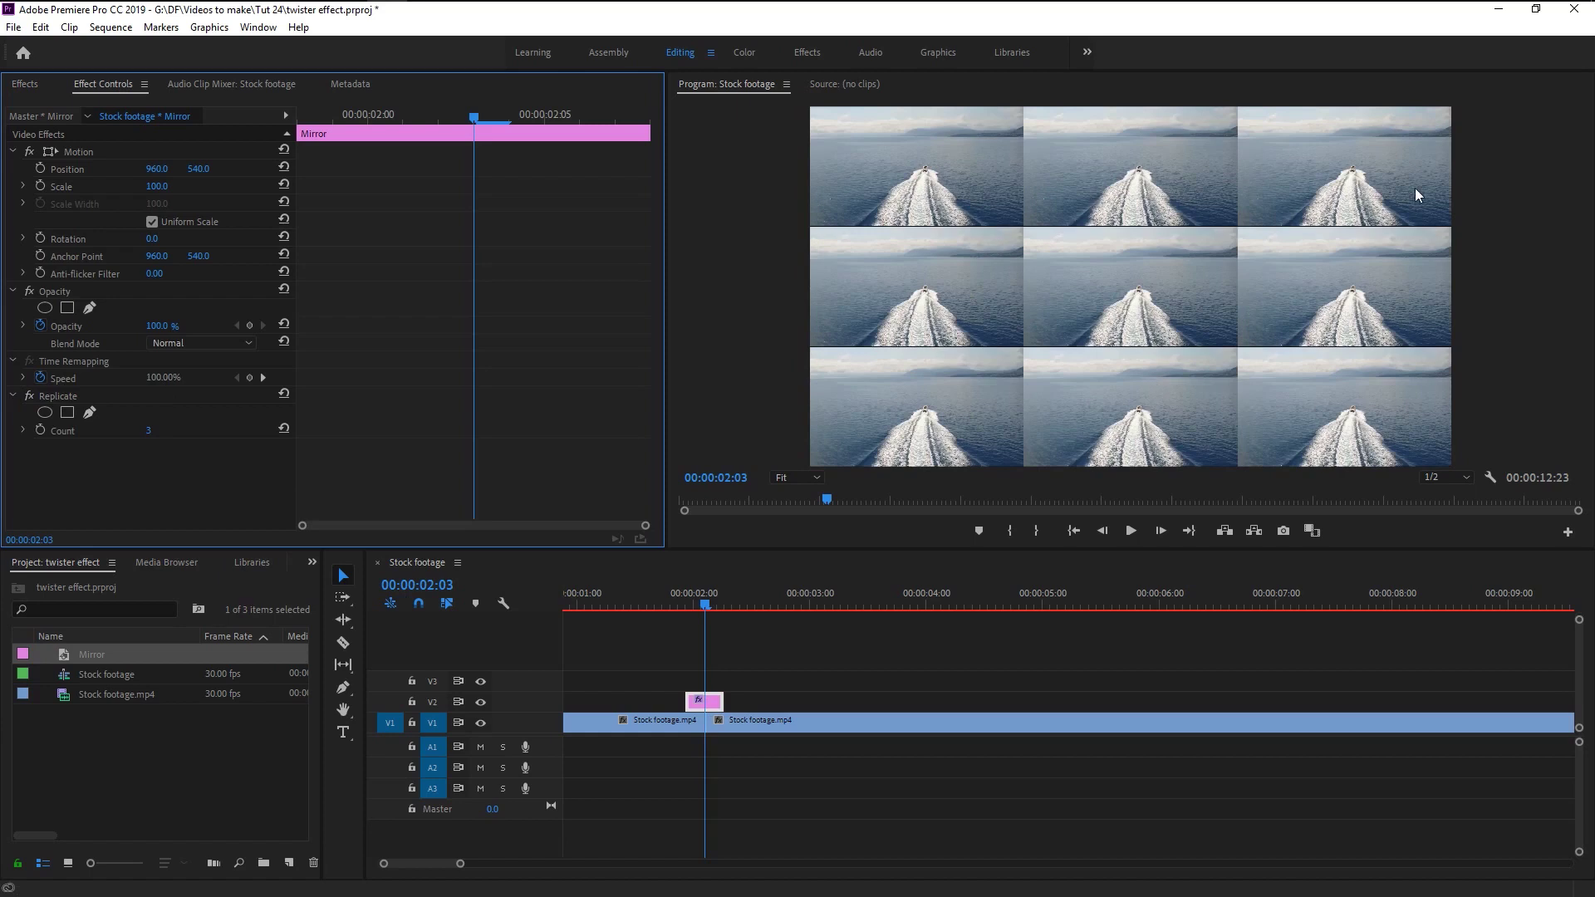
{"action": "left_click", "coordinate": [25, 84]}
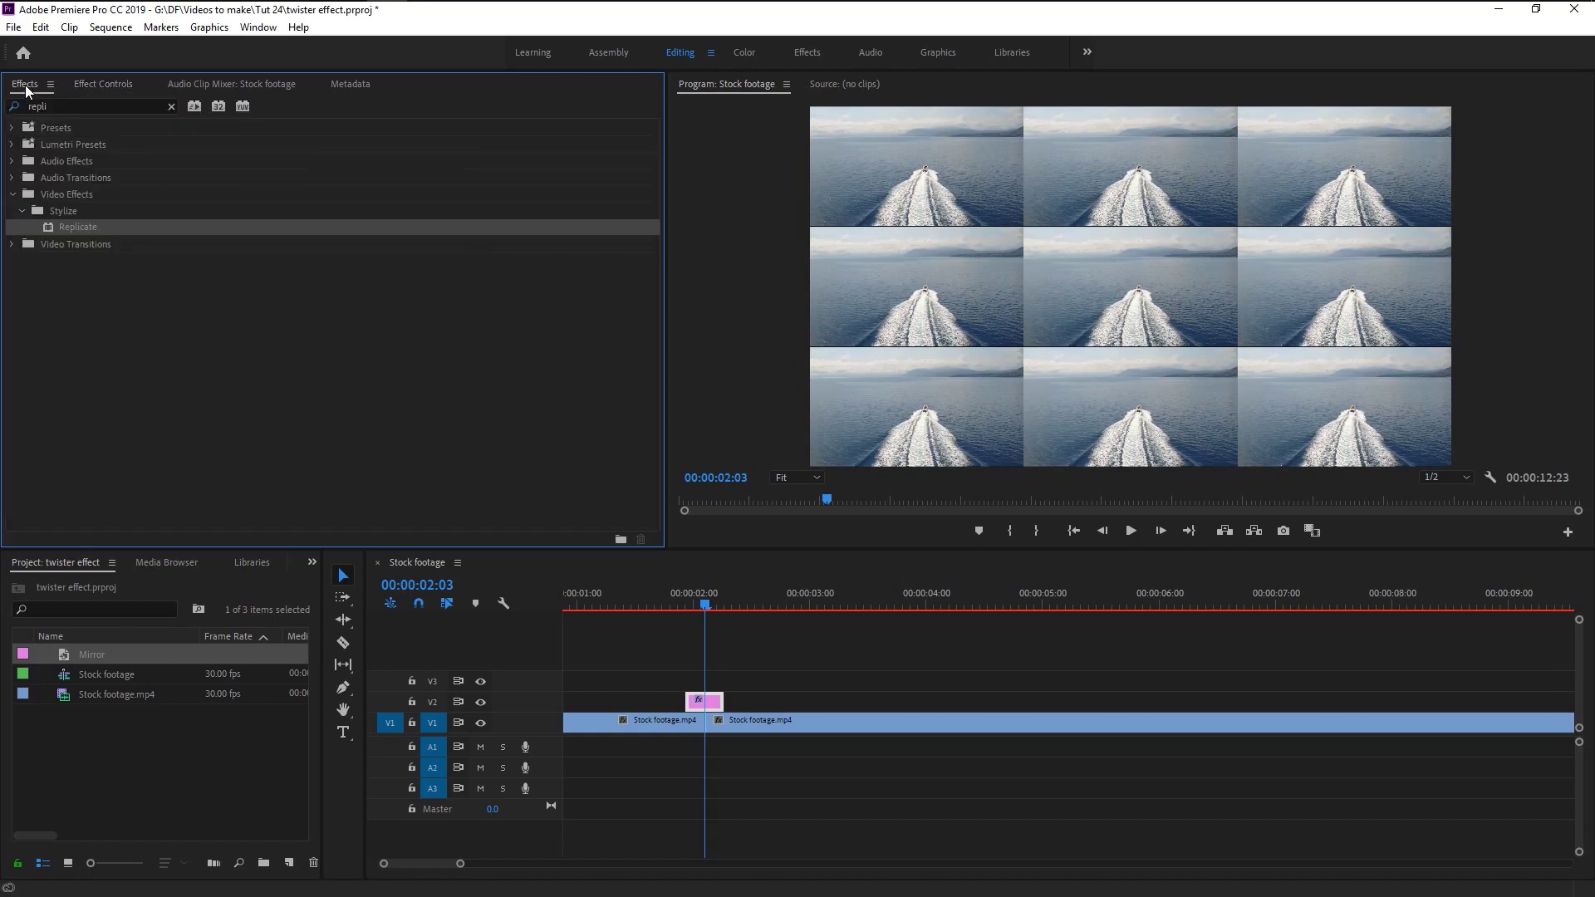
Apply the Mirror effect to the adjustment clip.
{"action": "left_click", "coordinate": [25, 106]}
{"action": "type", "text": "mirror"}
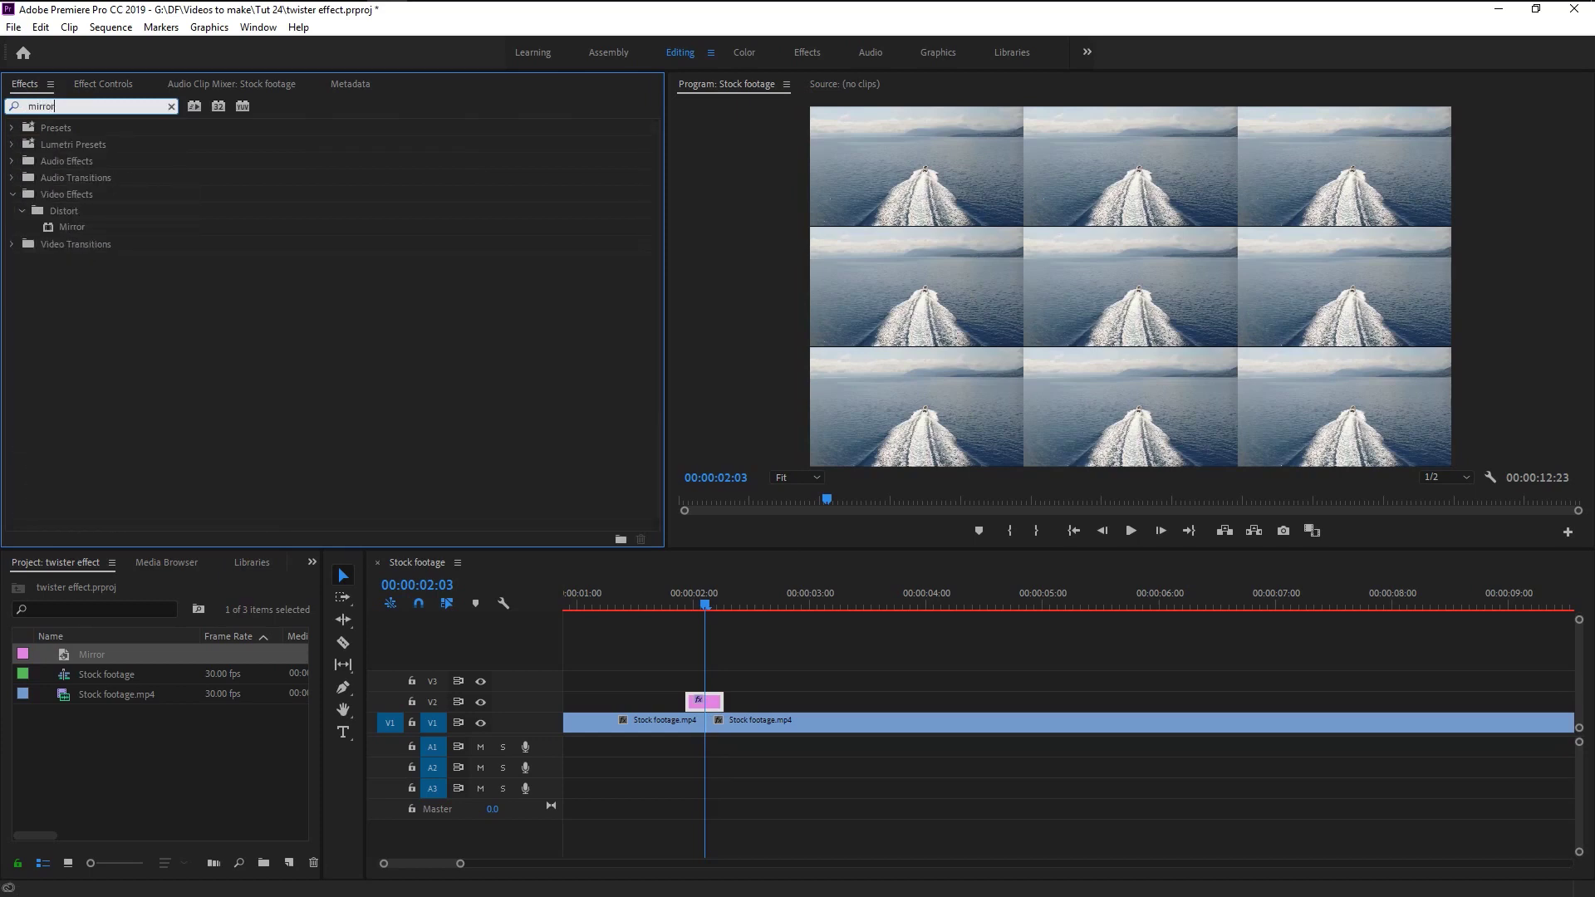
{"action": "left_click_drag", "start_coordinate": [45, 226], "coordinate": [700, 701]}
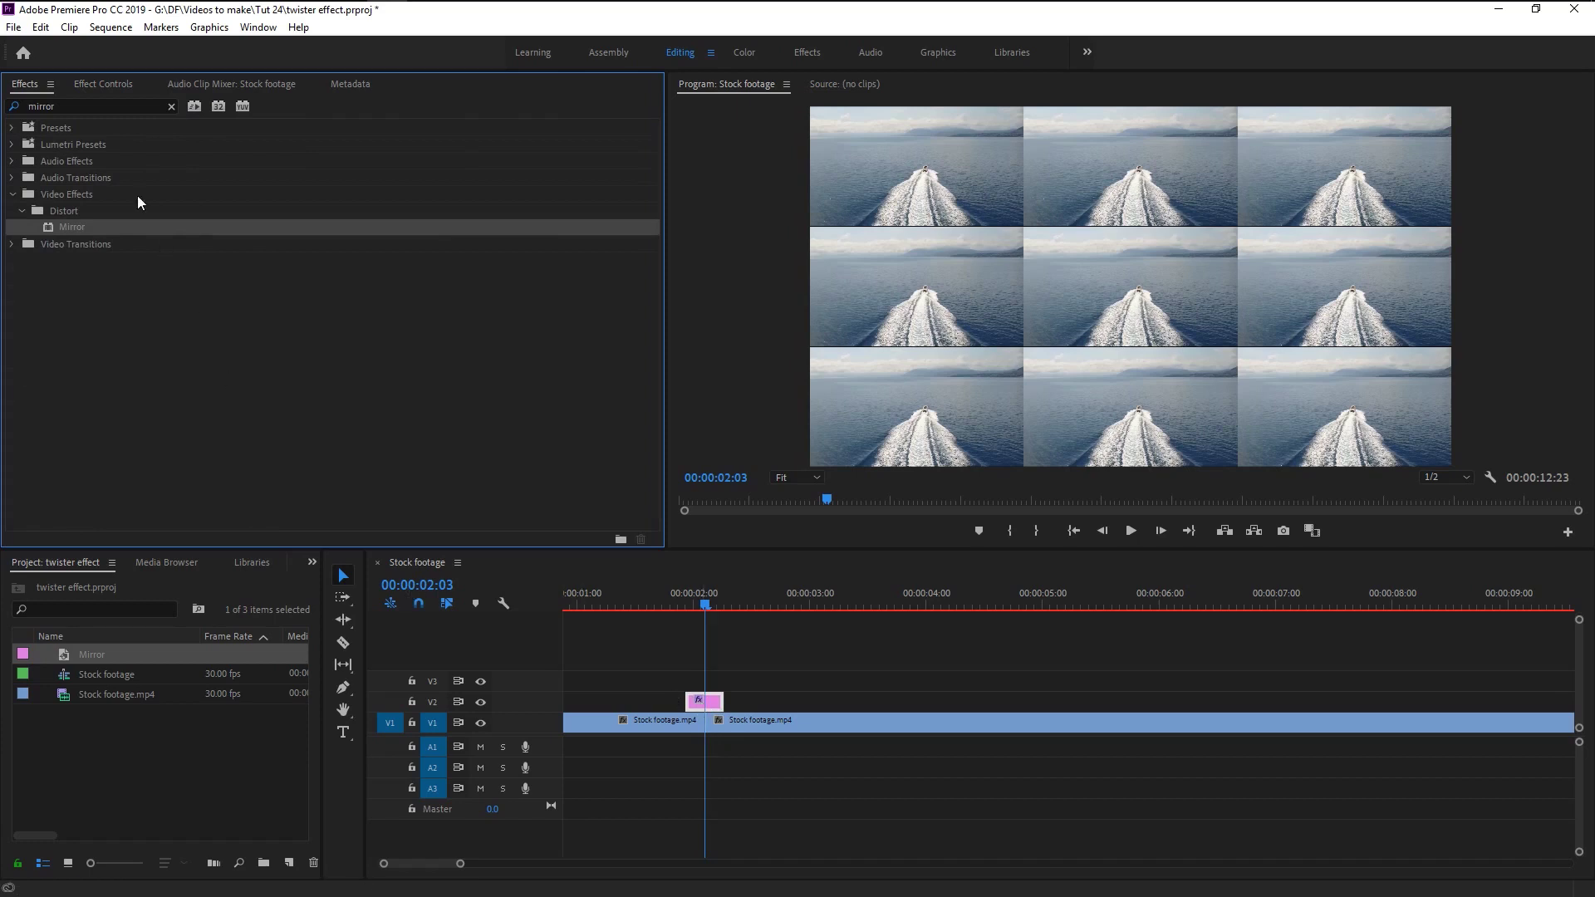
Set the Mirror's Reflection Angle to 90° and Reflection Center Y to 716.
{"action": "left_click", "coordinate": [108, 85]}
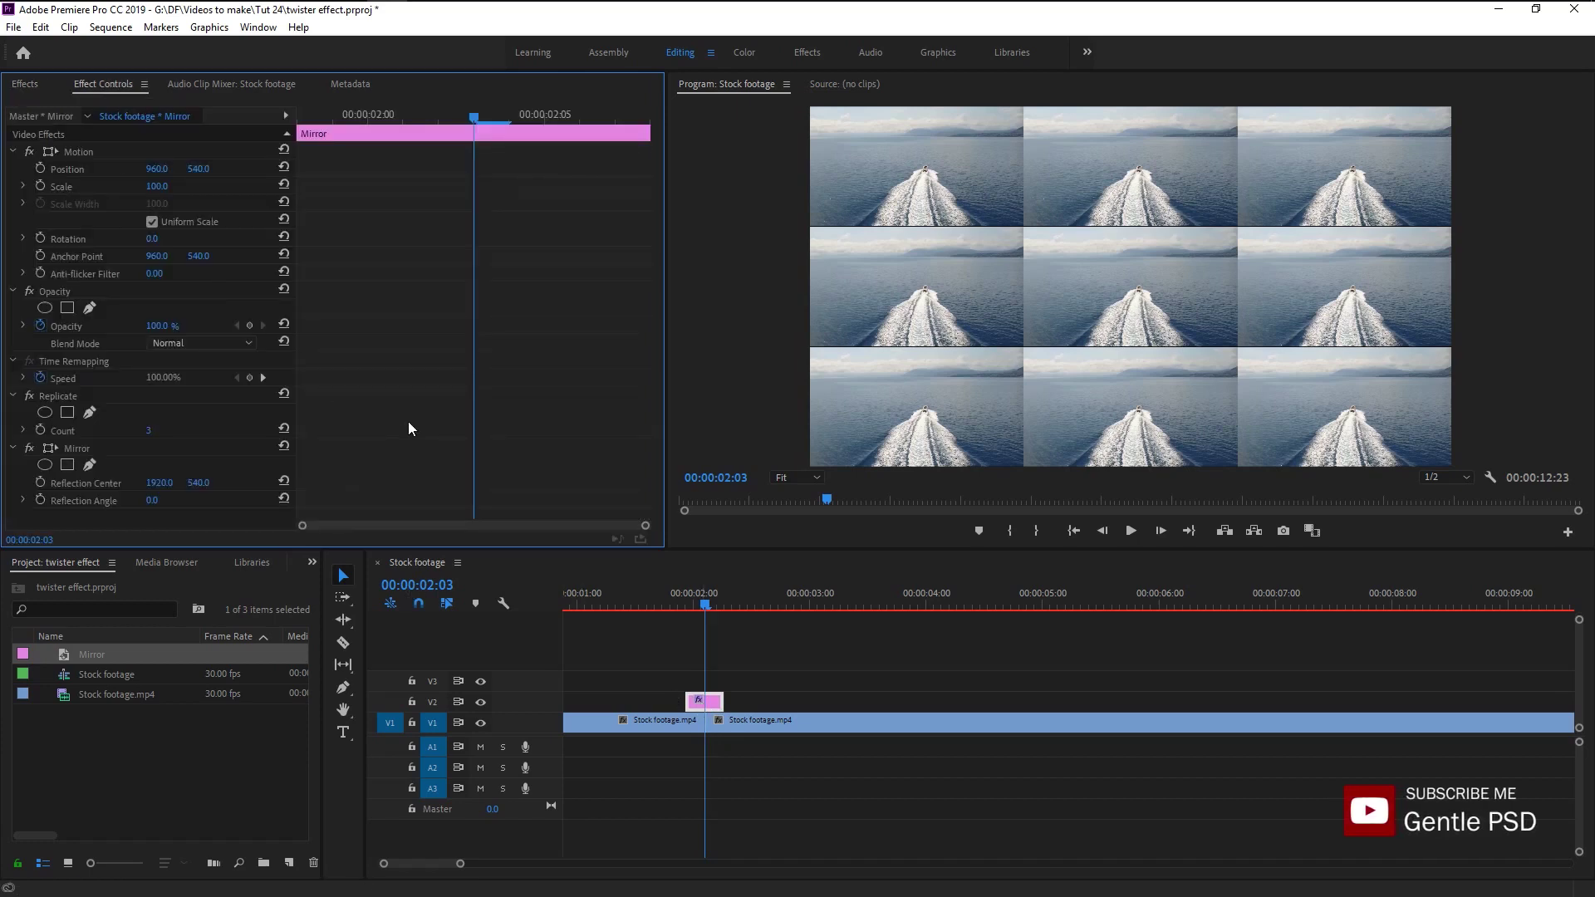
{"action": "left_click", "coordinate": [149, 498]}
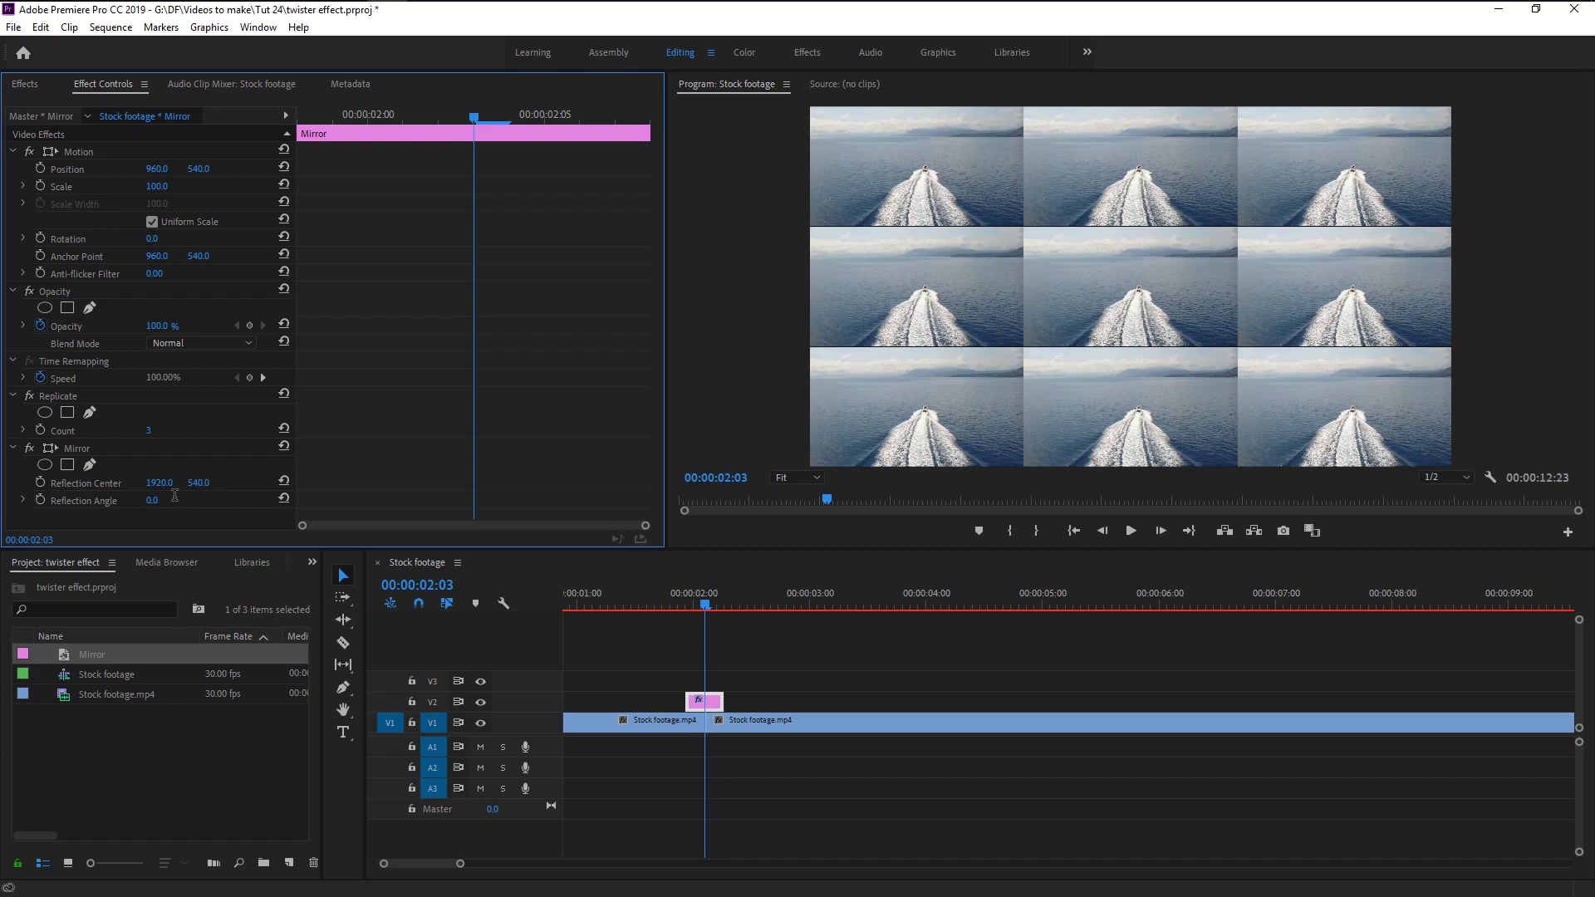
{"action": "type", "text": "90"}
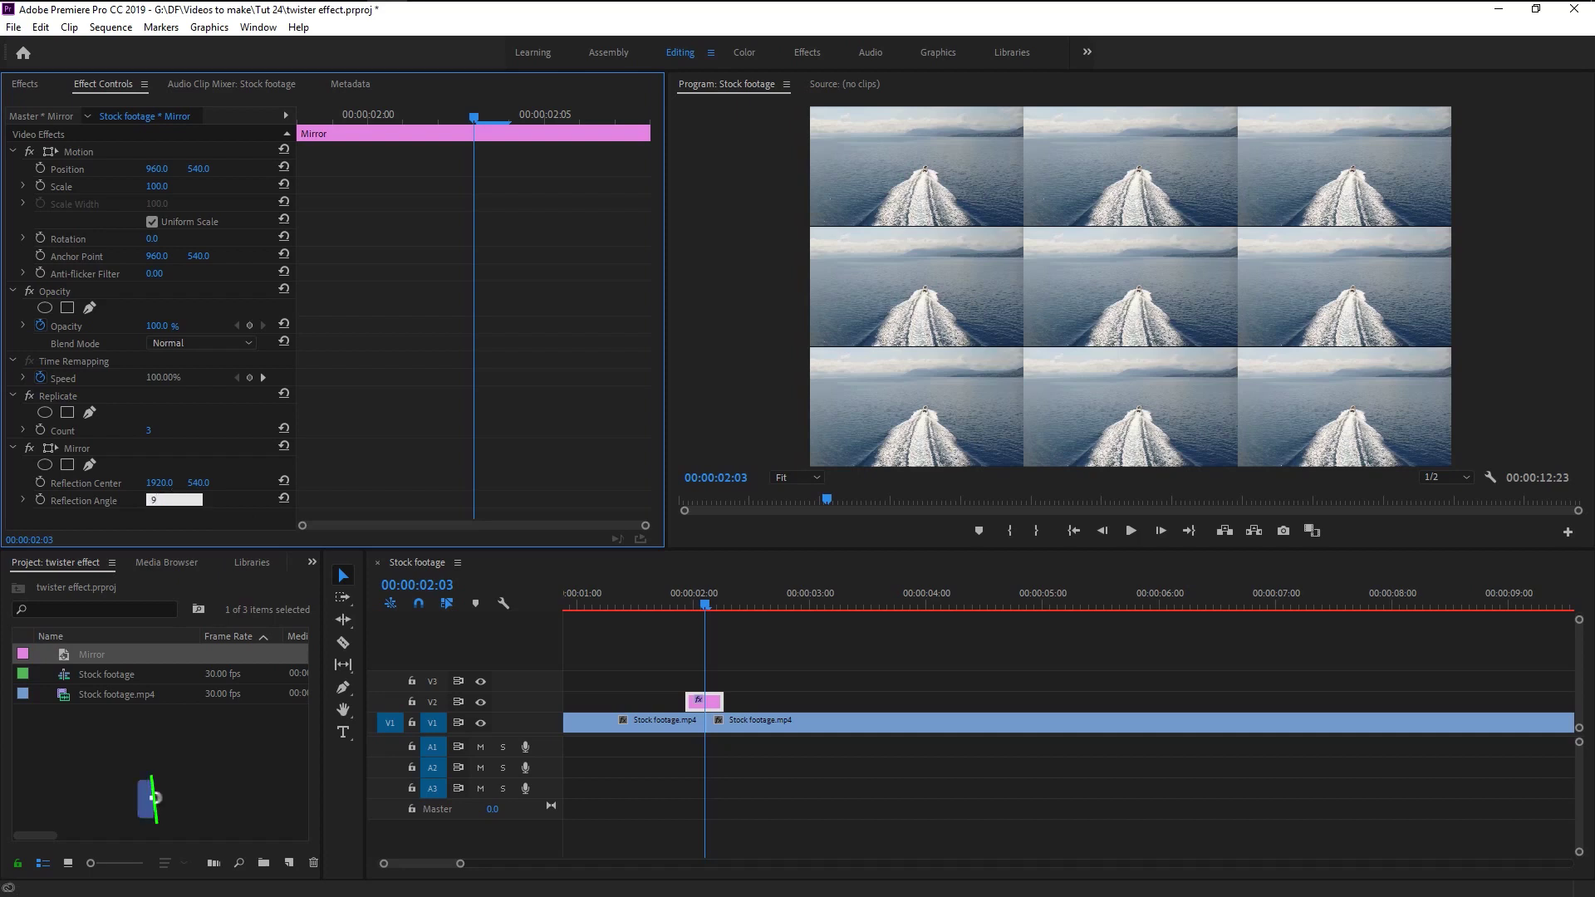
{"action": "key", "text": "Return"}
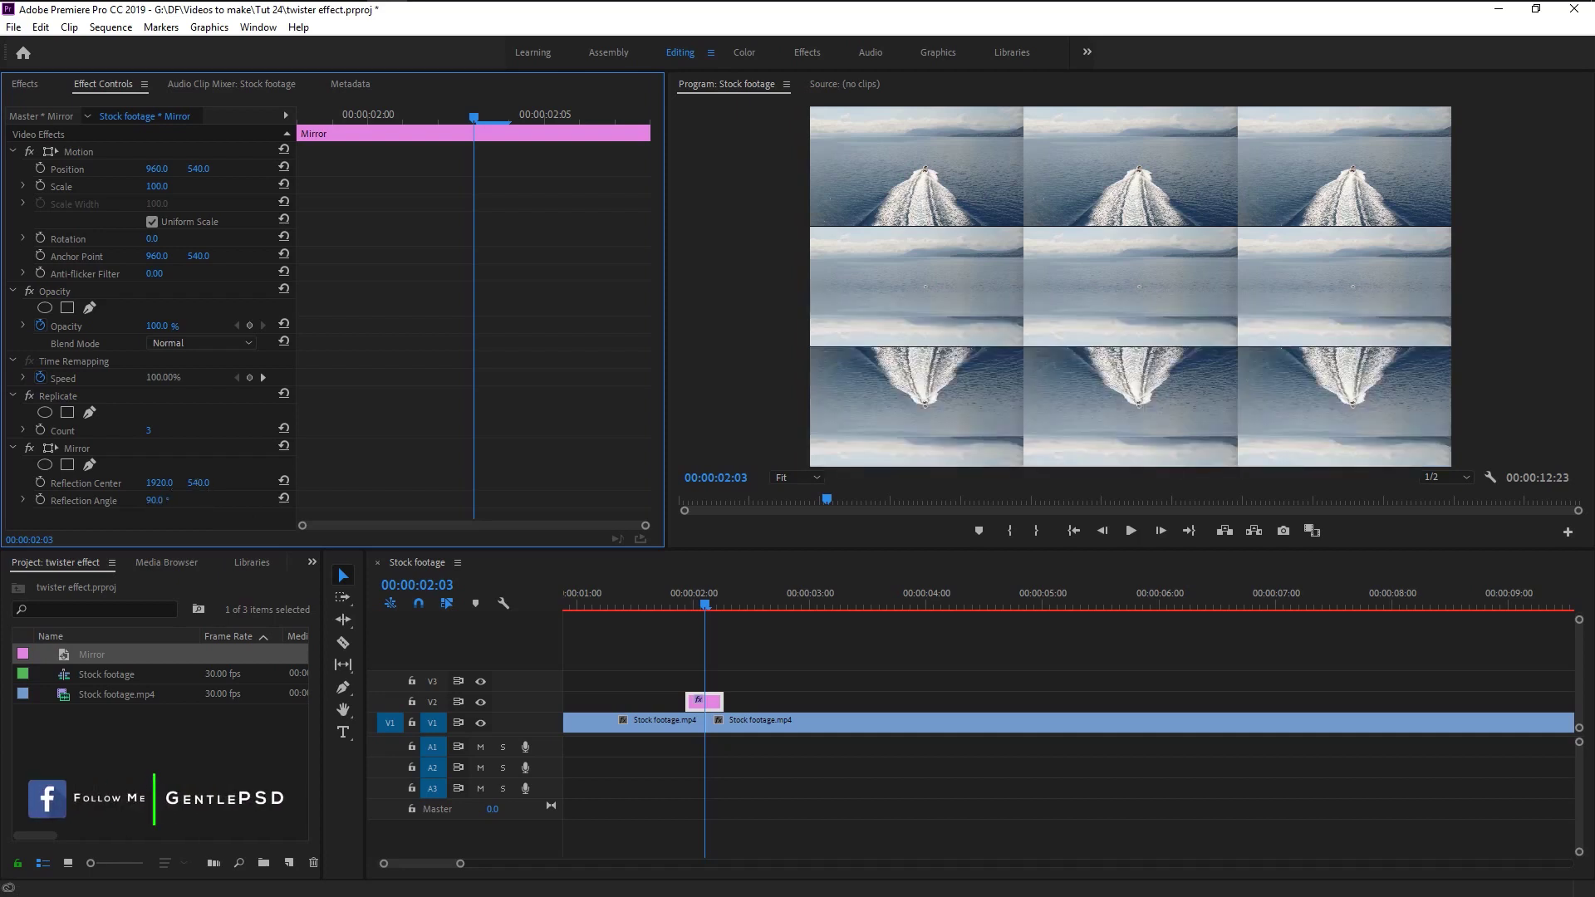
{"action": "left_click_drag", "start_coordinate": [198, 482], "coordinate": [344, 483]}
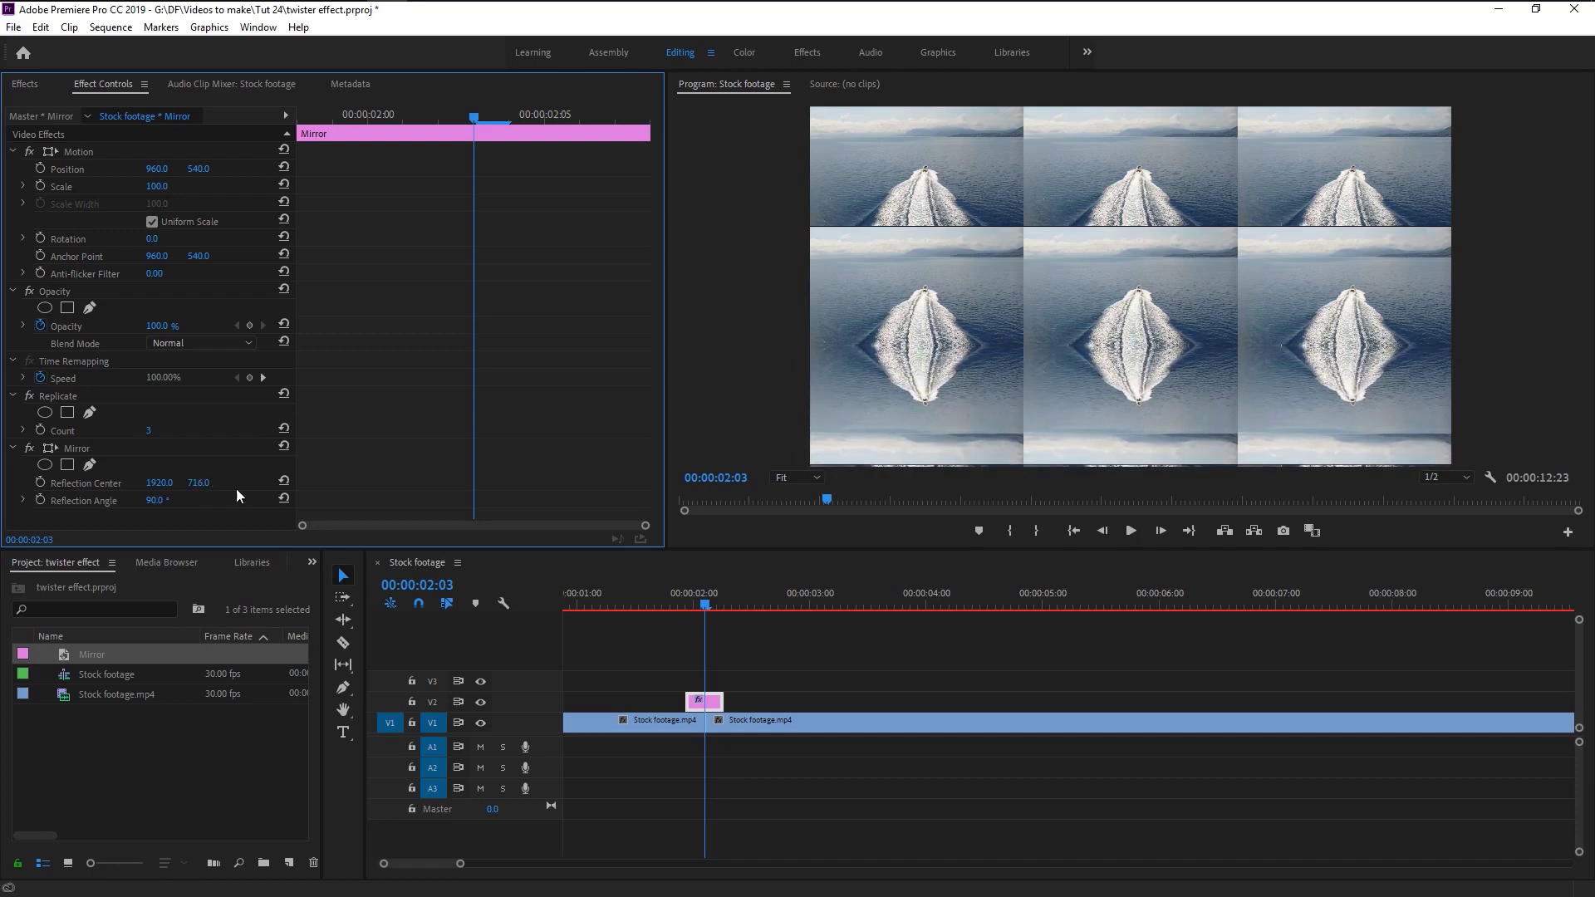
{"action": "scroll", "coordinate": [742, 573], "scroll_direction": "up", "scroll_amount": 2}
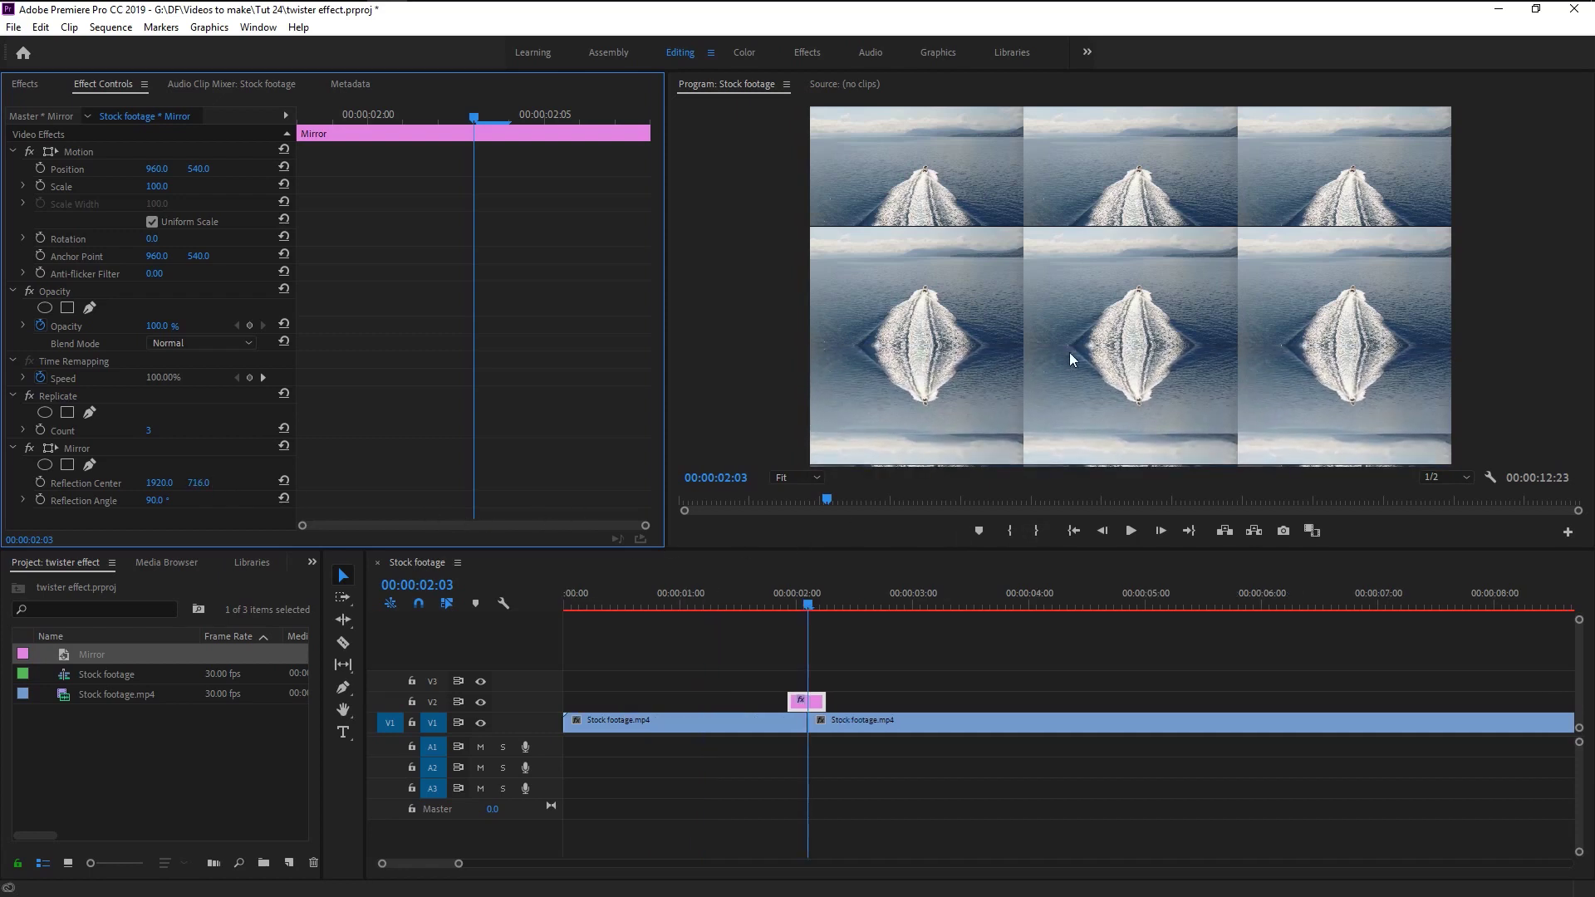
Add a second Mirror effect with -90° Reflection Angle and reflection centre 1920, 470.
{"action": "left_click", "coordinate": [10, 87]}
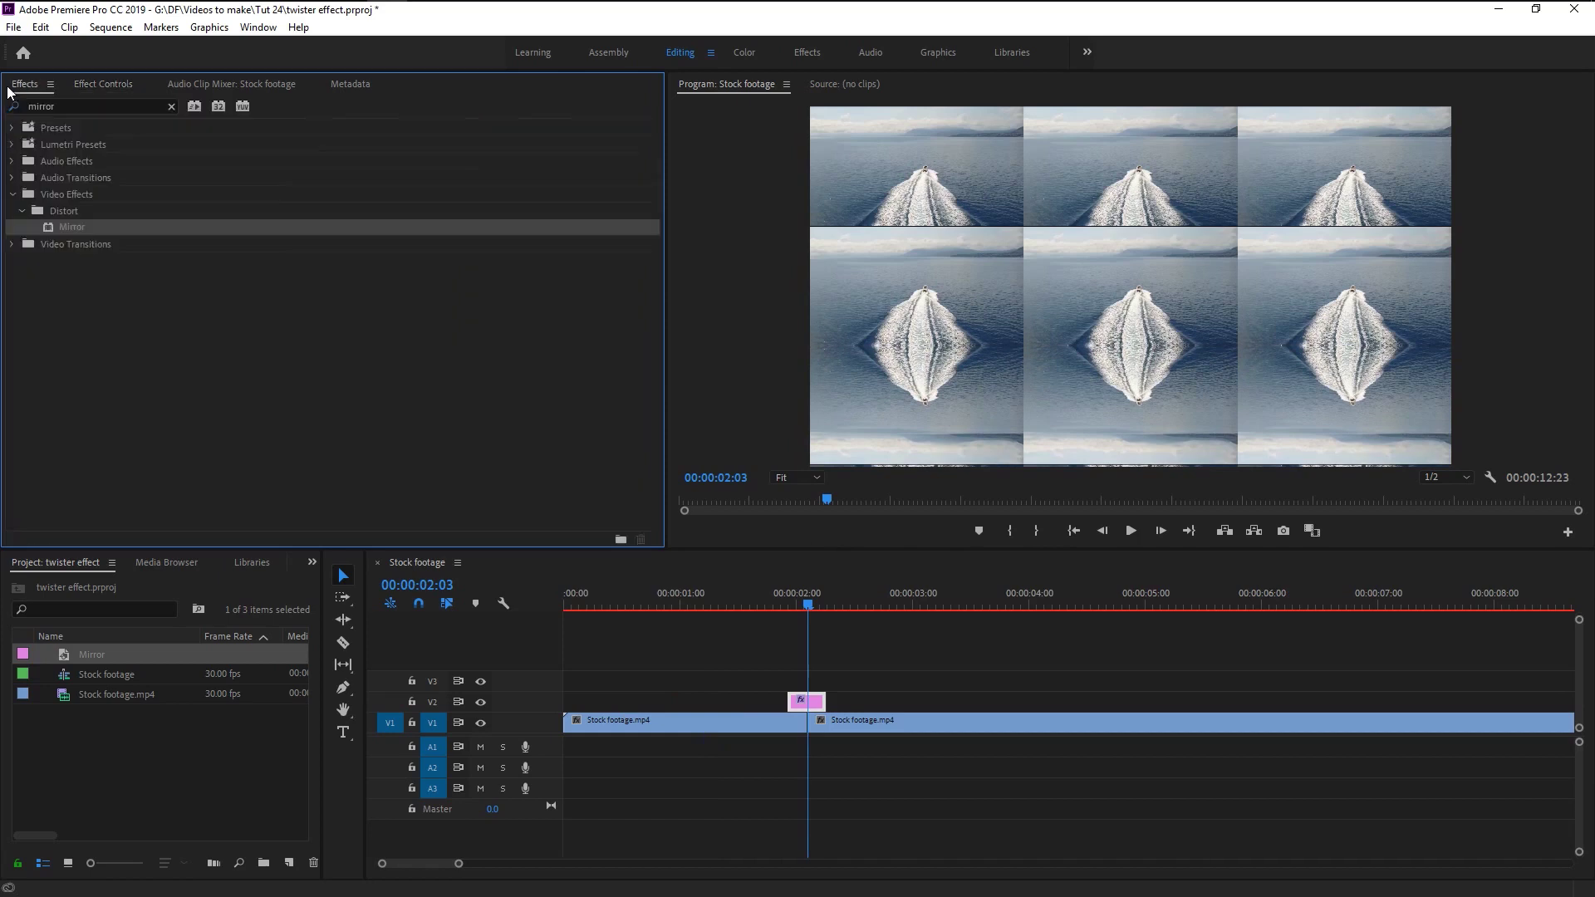
{"action": "left_click_drag", "start_coordinate": [62, 229], "coordinate": [772, 706]}
{"action": "left_click", "coordinate": [120, 89]}
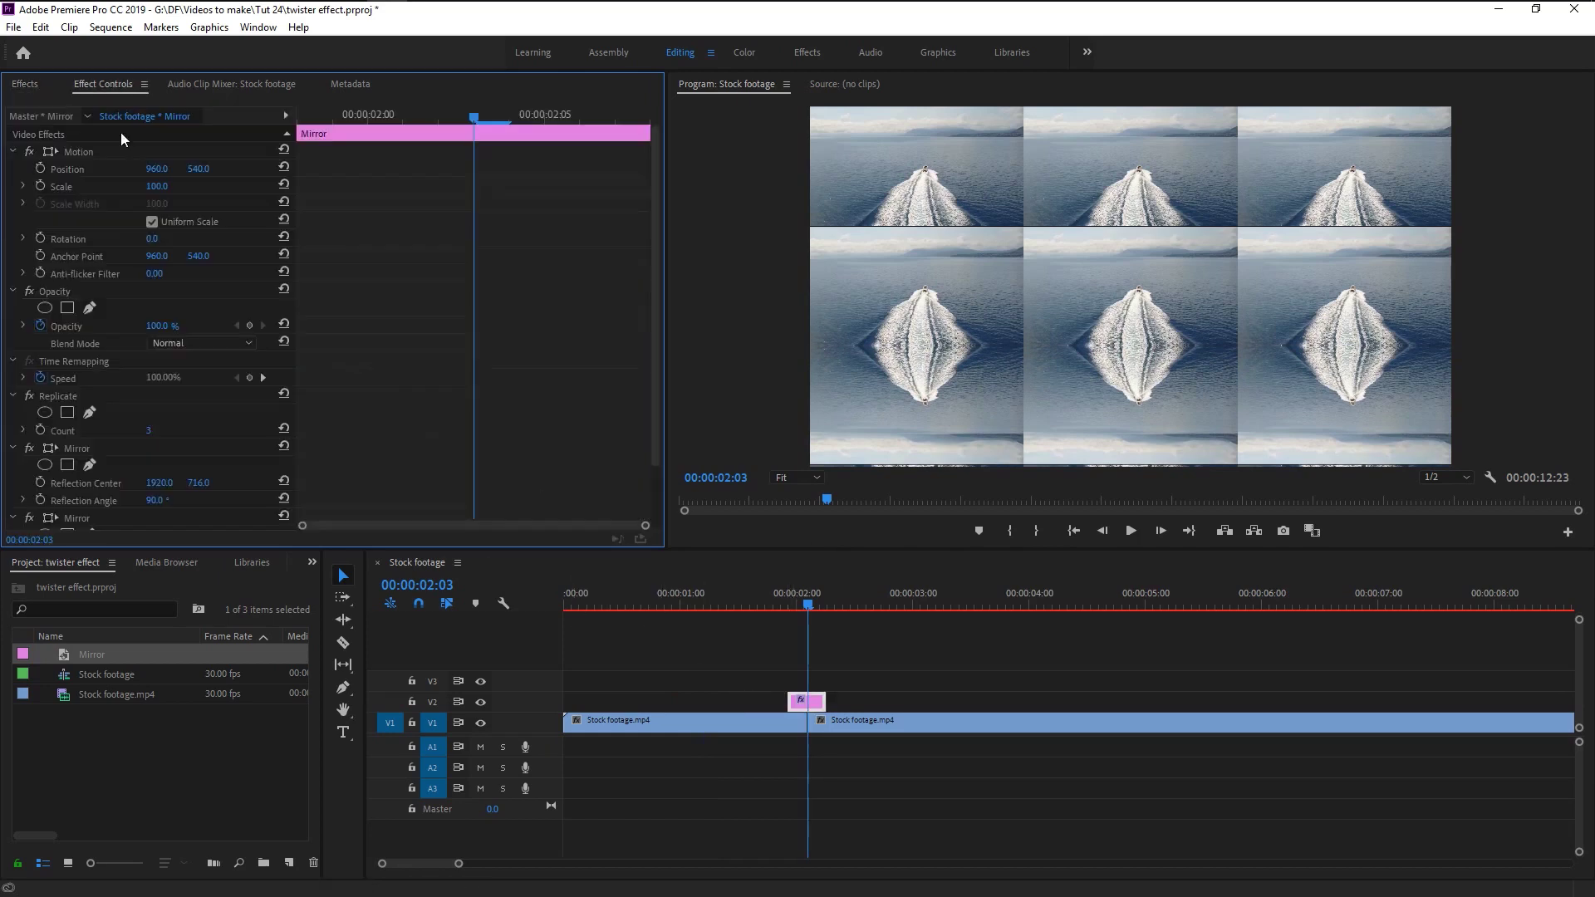
{"action": "scroll", "coordinate": [416, 422], "scroll_direction": "down", "scroll_amount": 2}
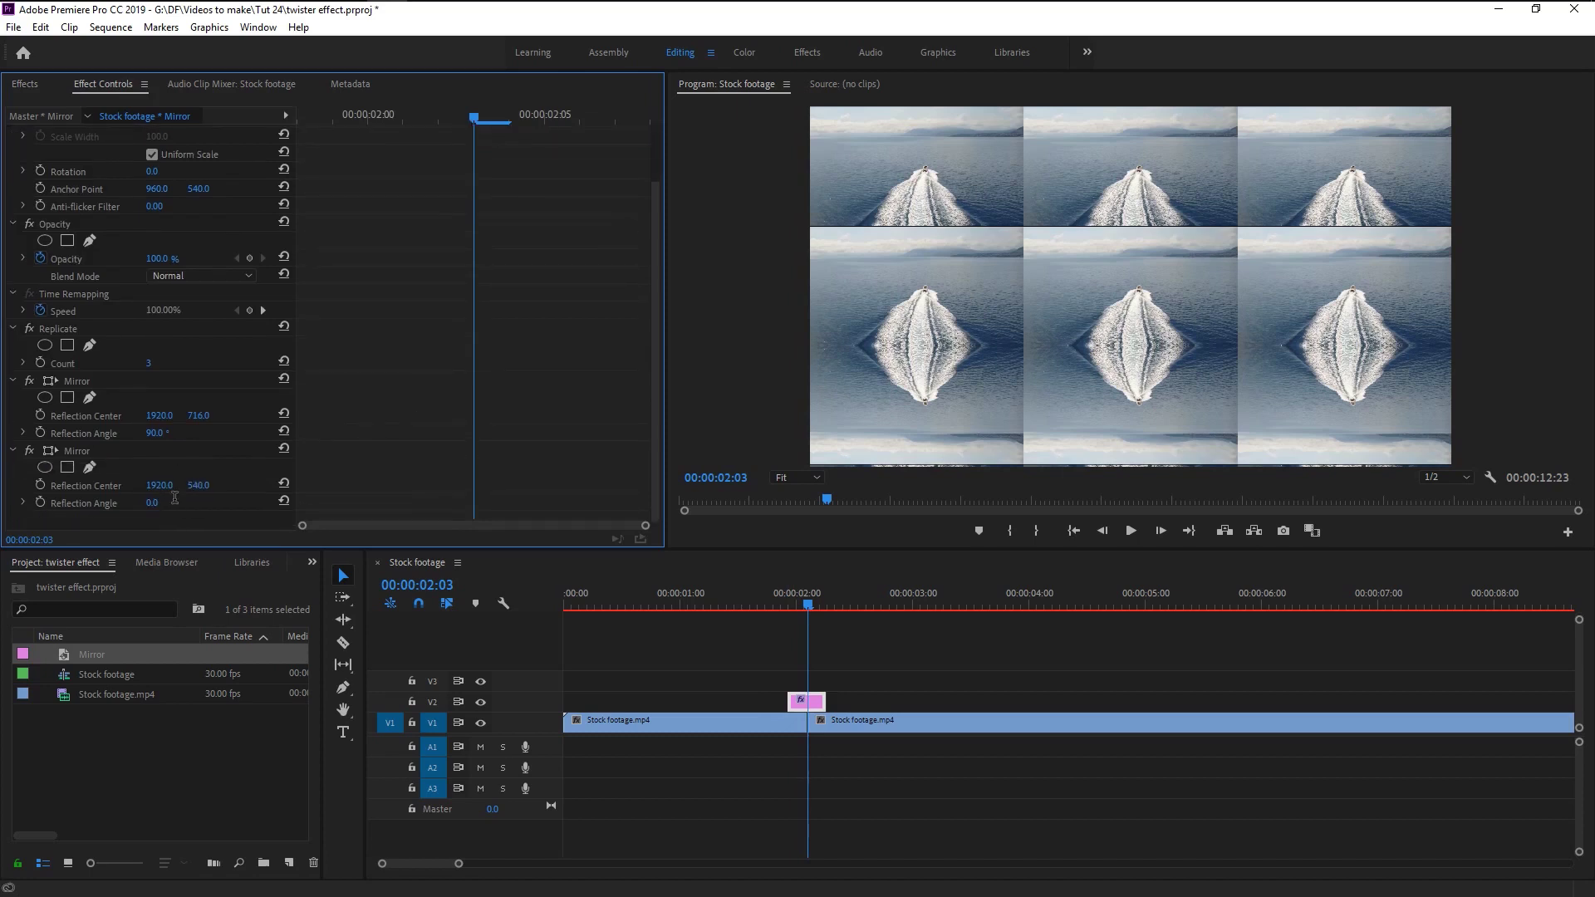
{"action": "left_click", "coordinate": [174, 498]}
{"action": "type", "text": "-90"}
{"action": "key", "text": "Return"}
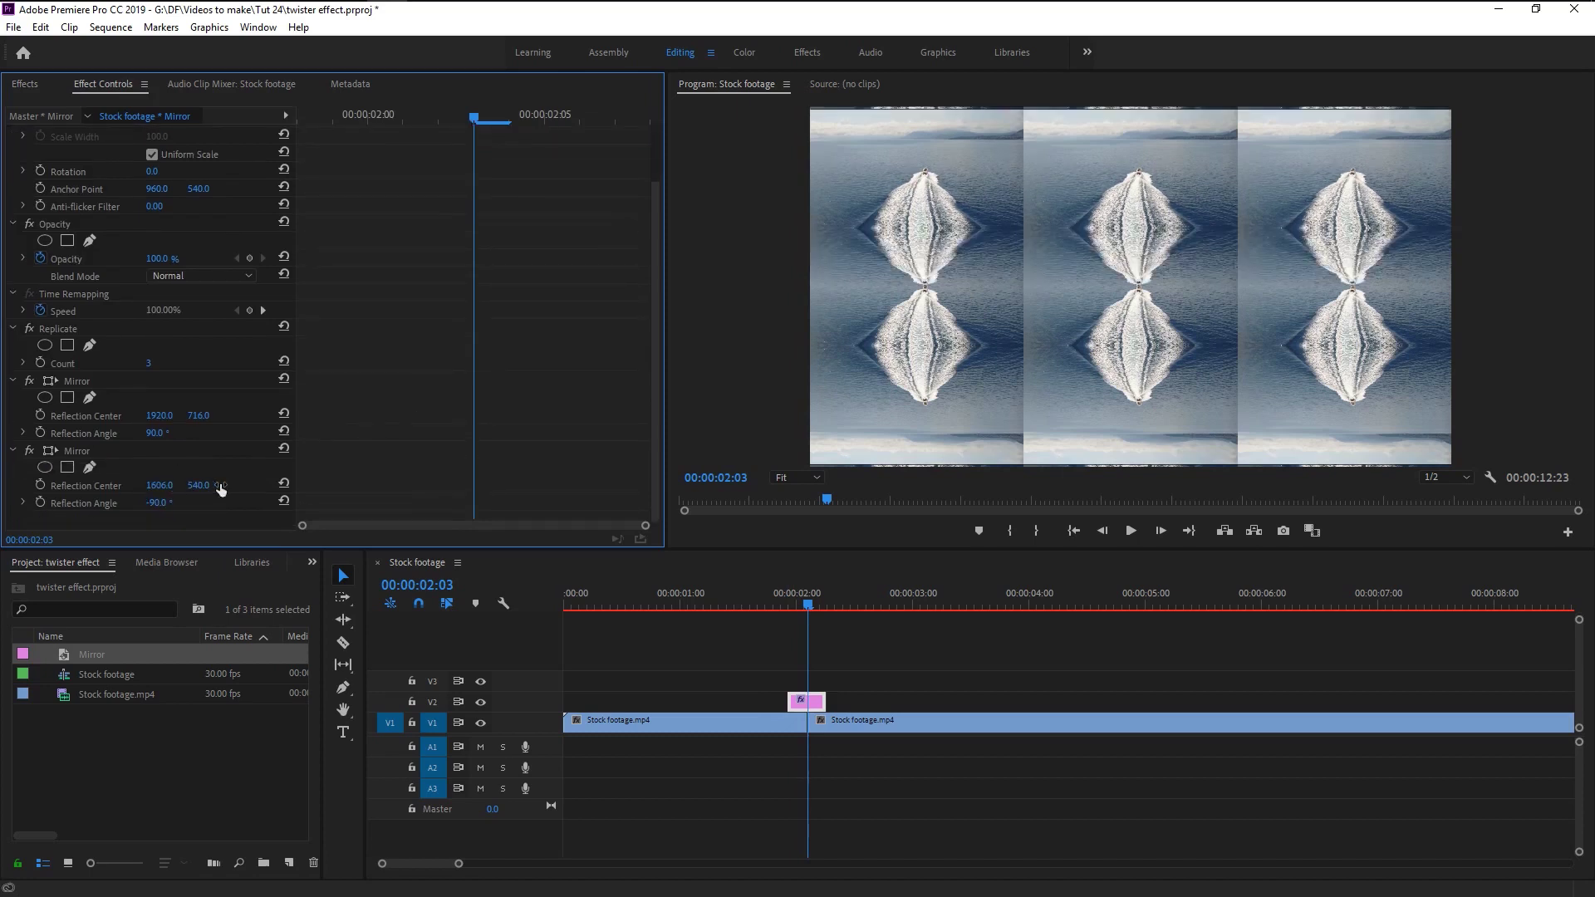
{"action": "left_click_drag", "start_coordinate": [198, 485], "coordinate": [119, 485]}
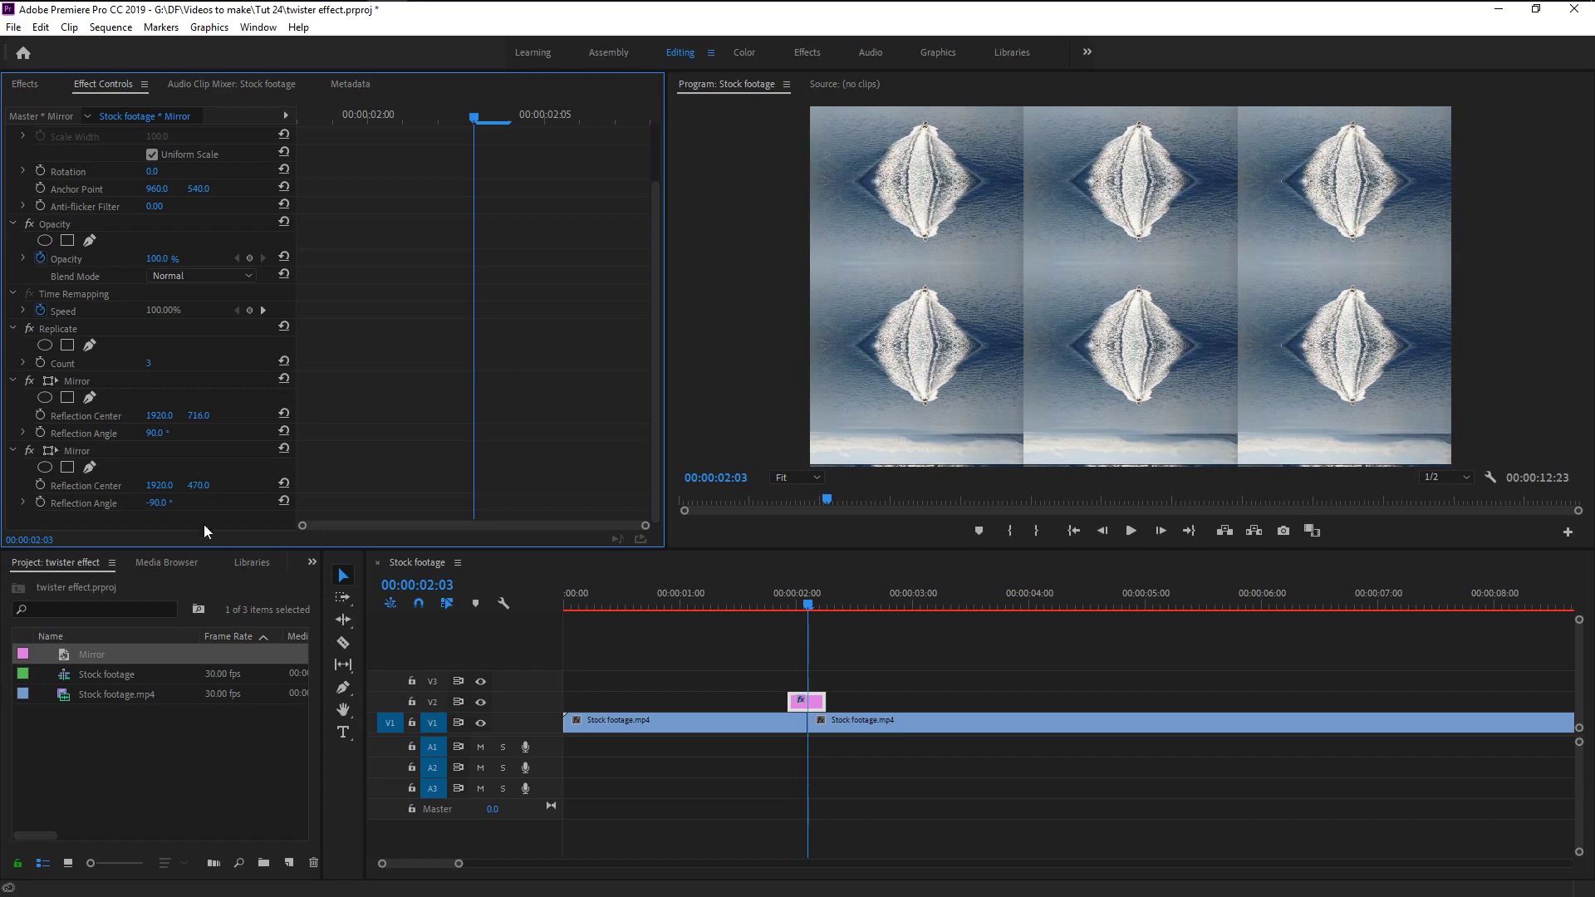
Add a third Mirror effect at 180° with reflection centre moved to 771, 540.
{"action": "left_click", "coordinate": [25, 83]}
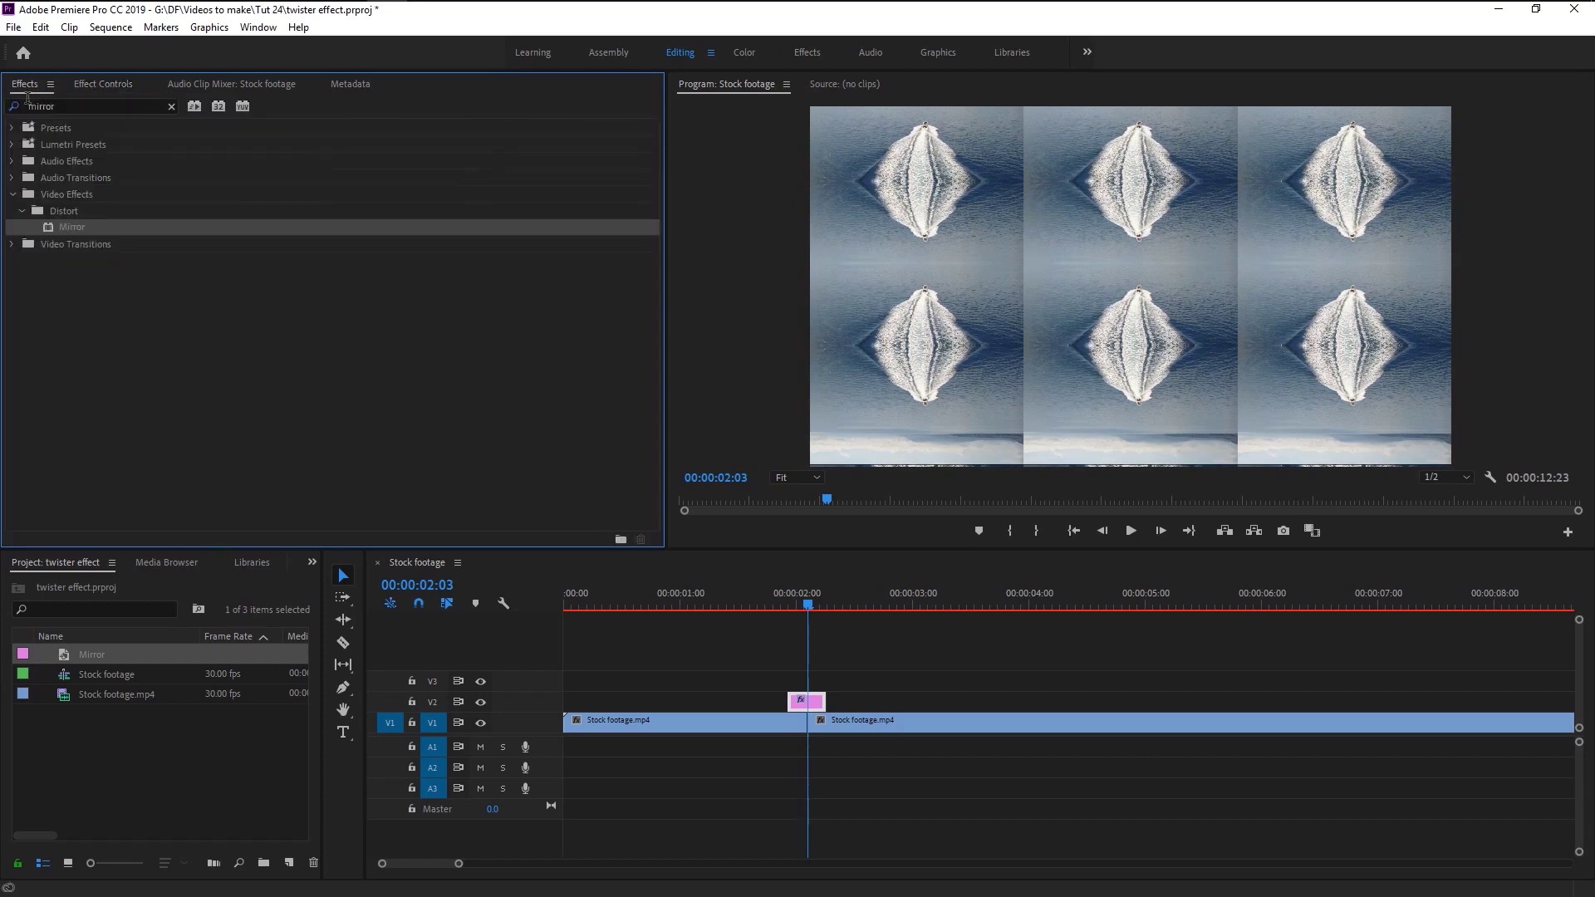
{"action": "left_click_drag", "start_coordinate": [73, 228], "coordinate": [799, 702]}
{"action": "left_click", "coordinate": [98, 85]}
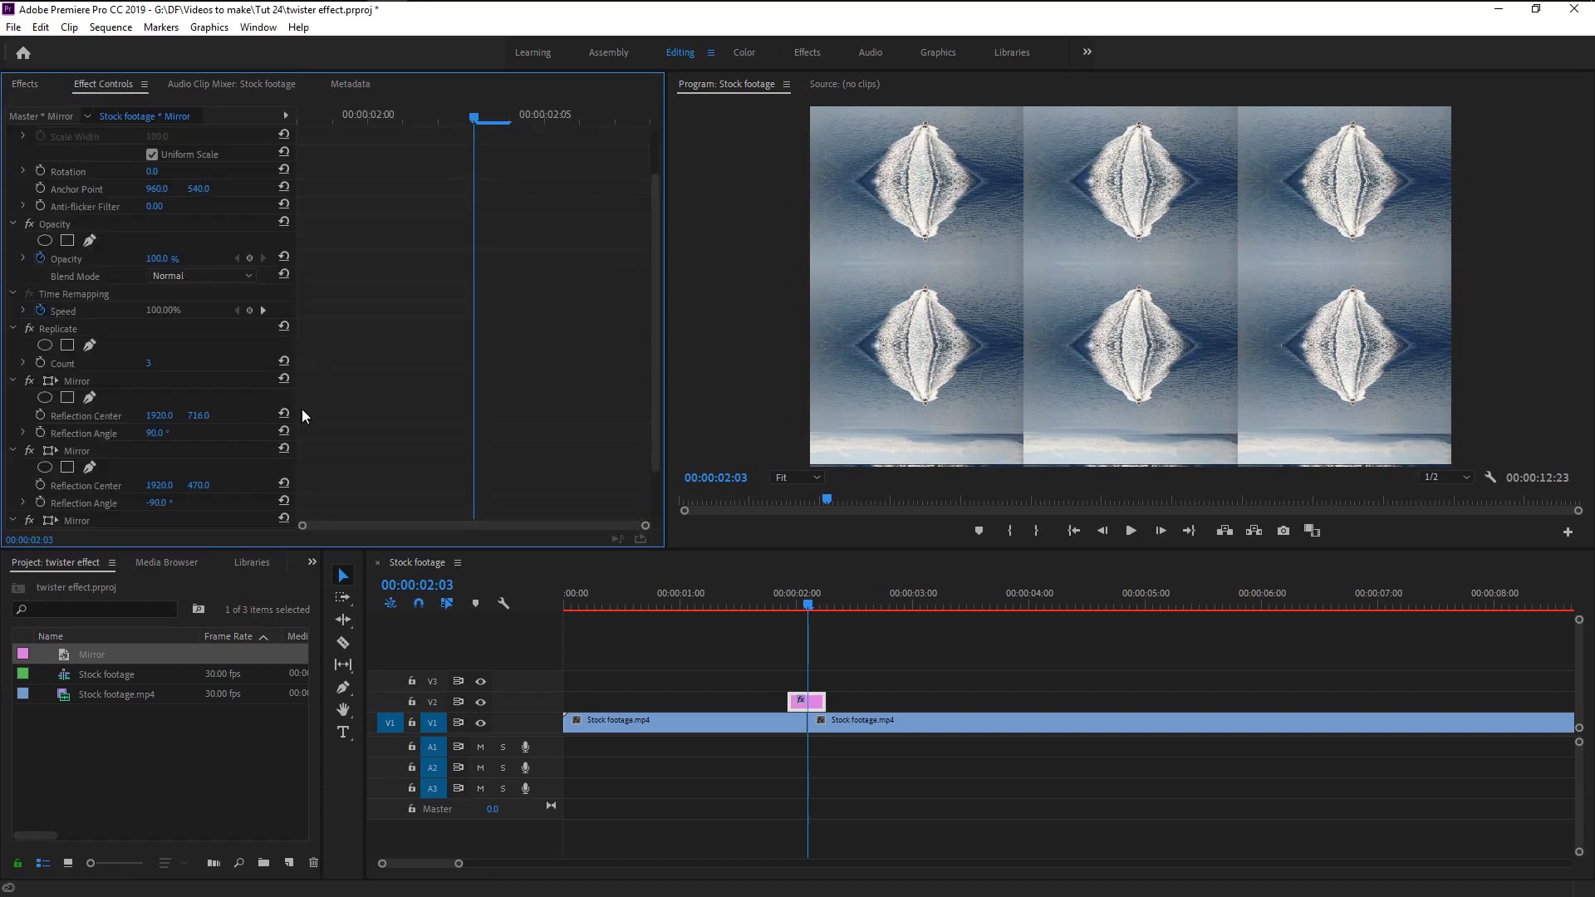
{"action": "scroll", "coordinate": [302, 413], "scroll_direction": "down", "scroll_amount": 2}
{"action": "left_click", "coordinate": [157, 502]}
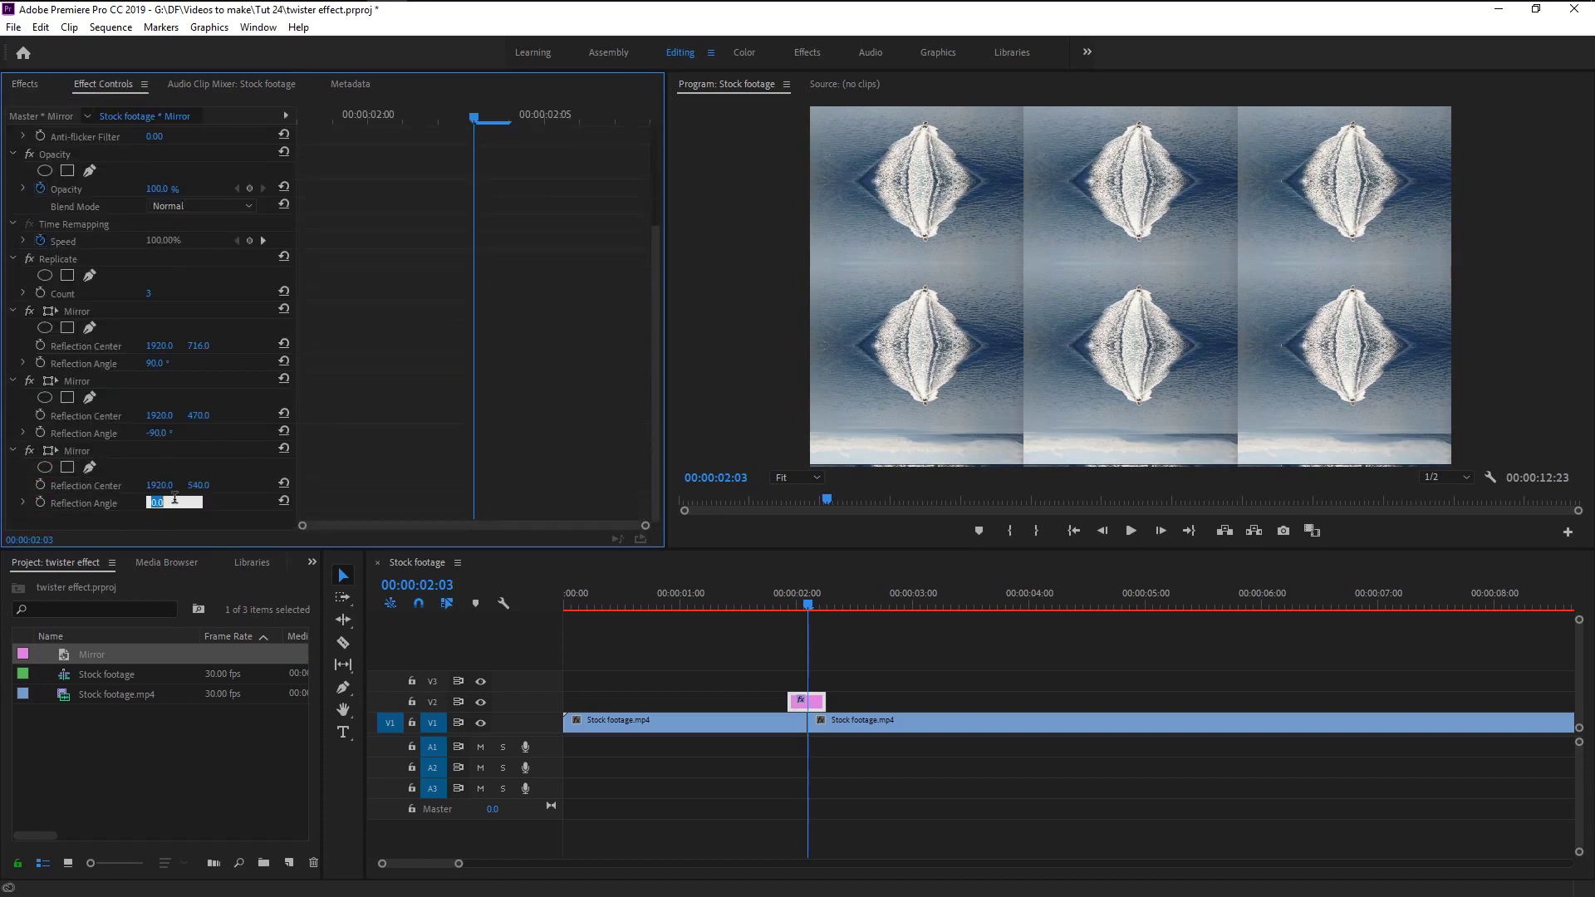
{"action": "type", "text": "180"}
{"action": "key", "text": "Return"}
{"action": "left_click_drag", "start_coordinate": [157, 486], "coordinate": [70, 487]}
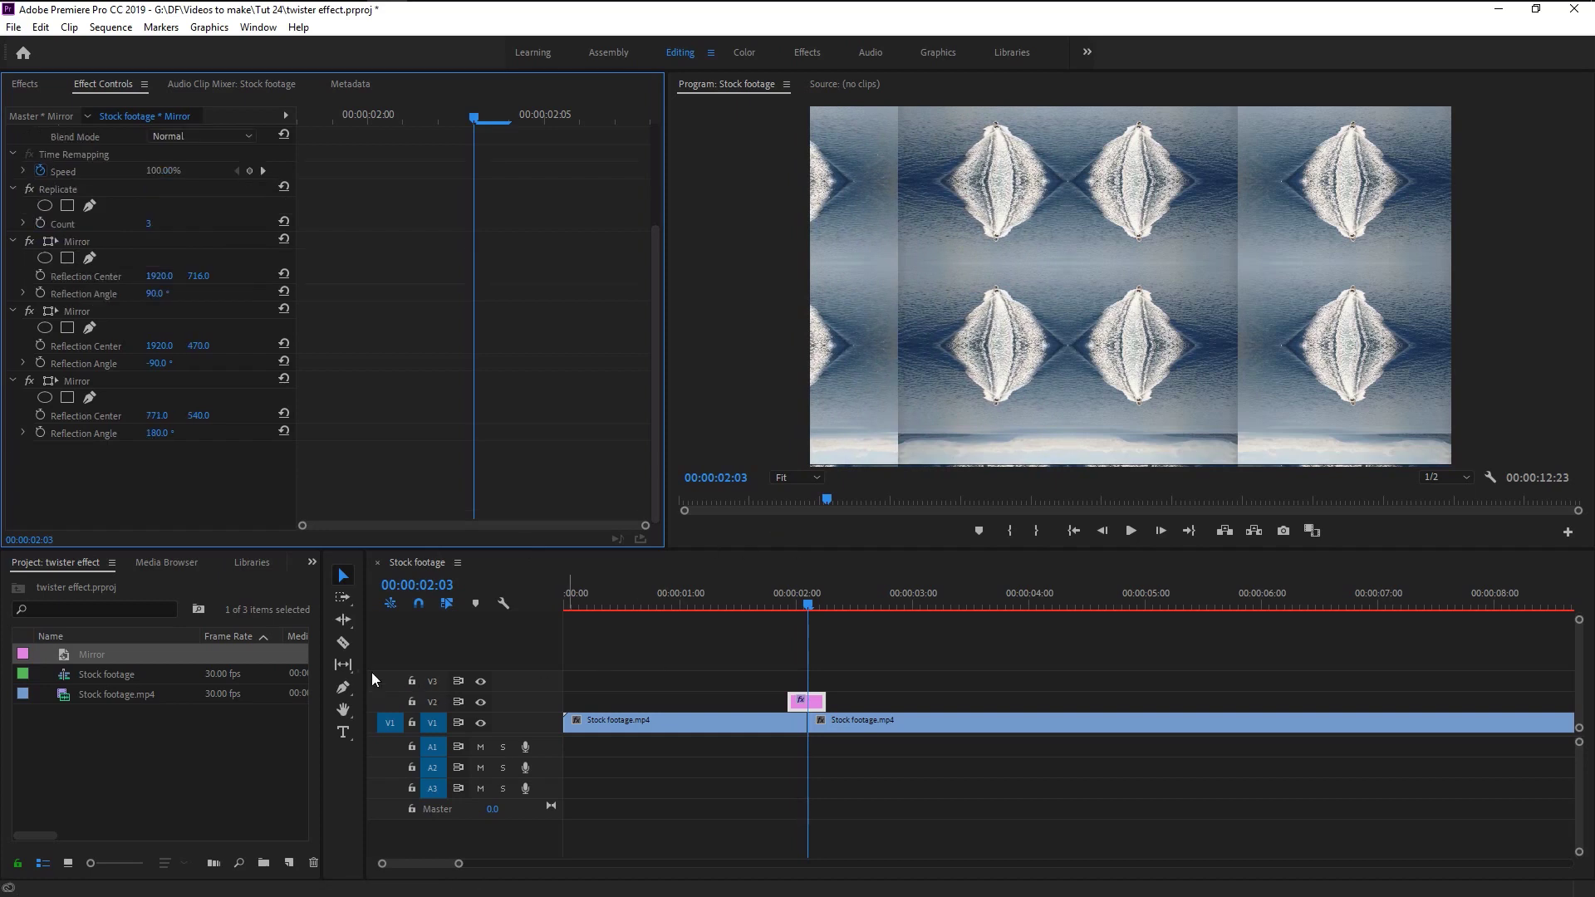
Create an adjustment layer named 'twist' and place it on track V3.
{"action": "left_click", "coordinate": [293, 863]}
{"action": "left_click", "coordinate": [330, 709]}
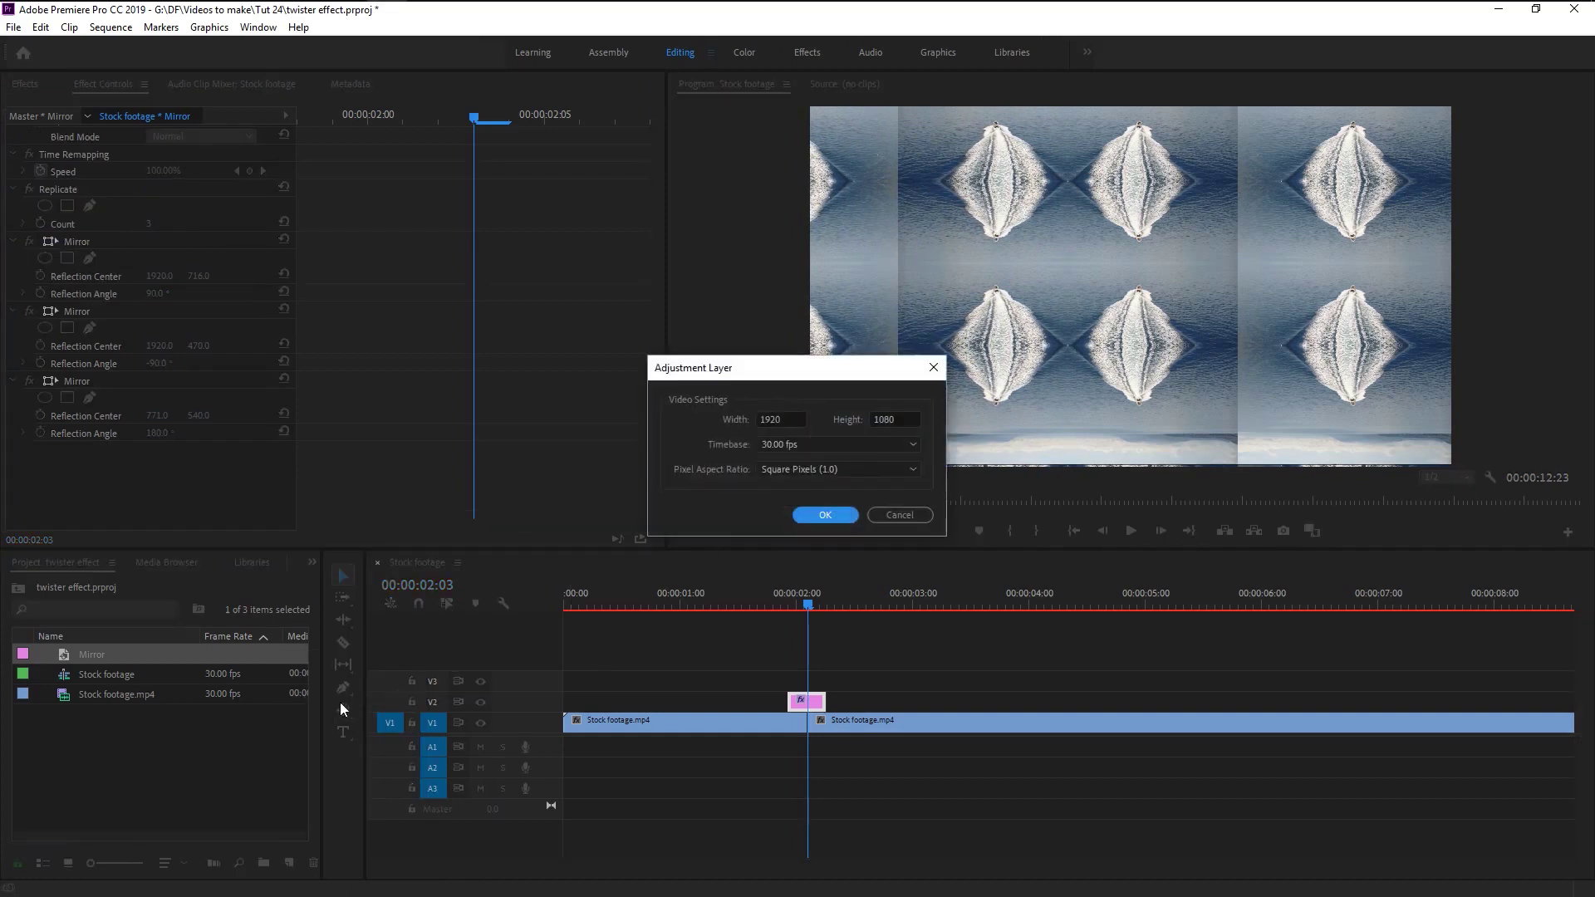
{"action": "left_click", "coordinate": [824, 514]}
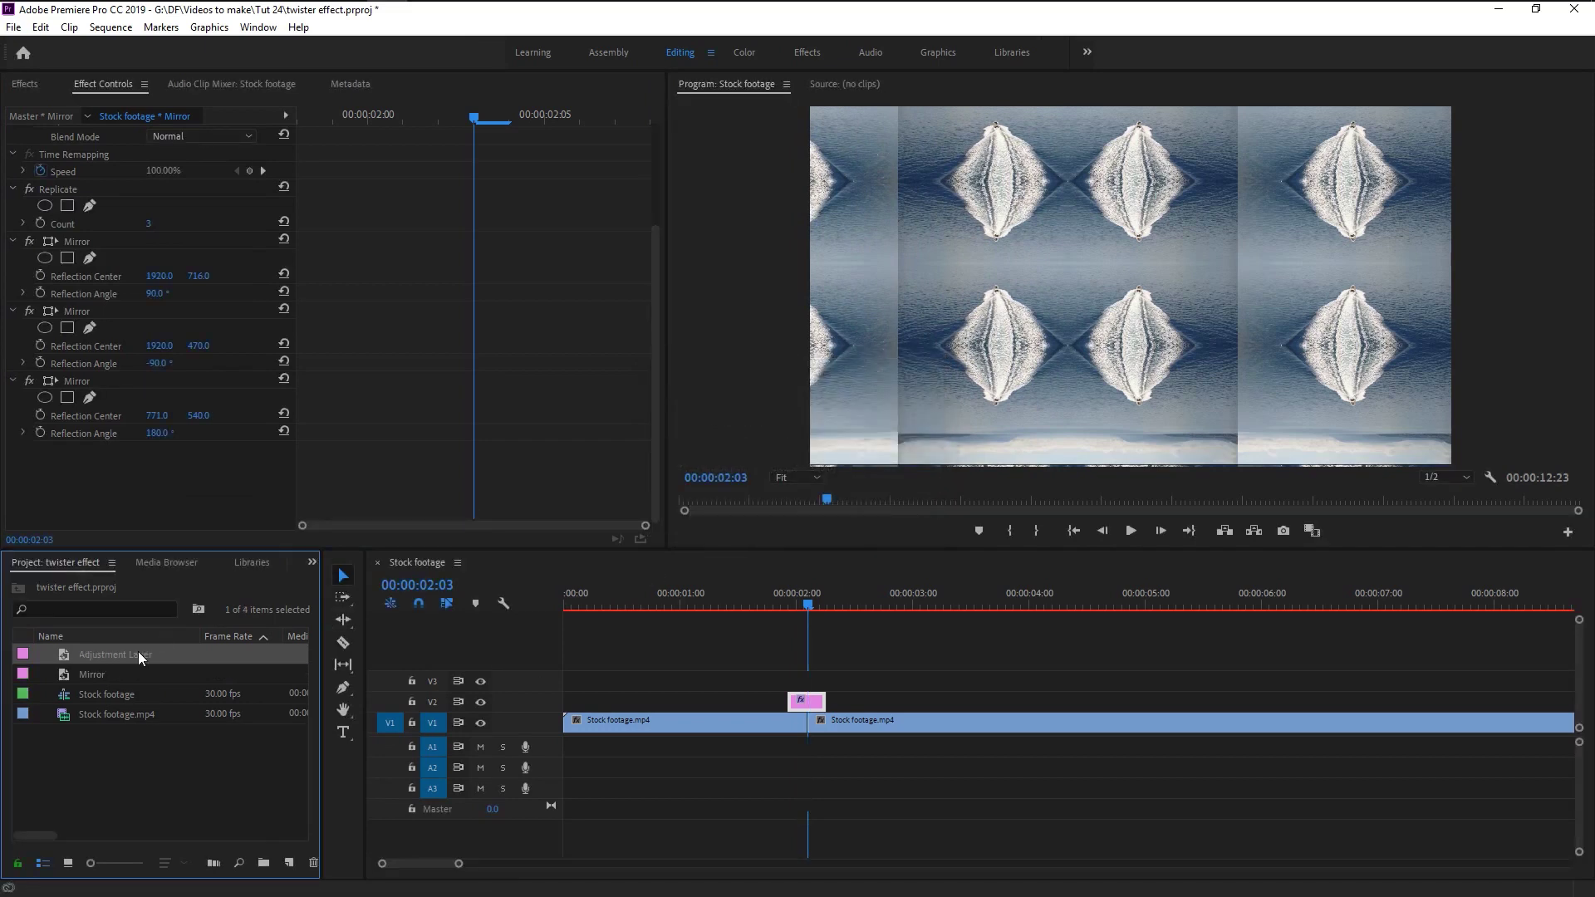
{"action": "left_click", "coordinate": [138, 653]}
{"action": "type", "text": "twist"}
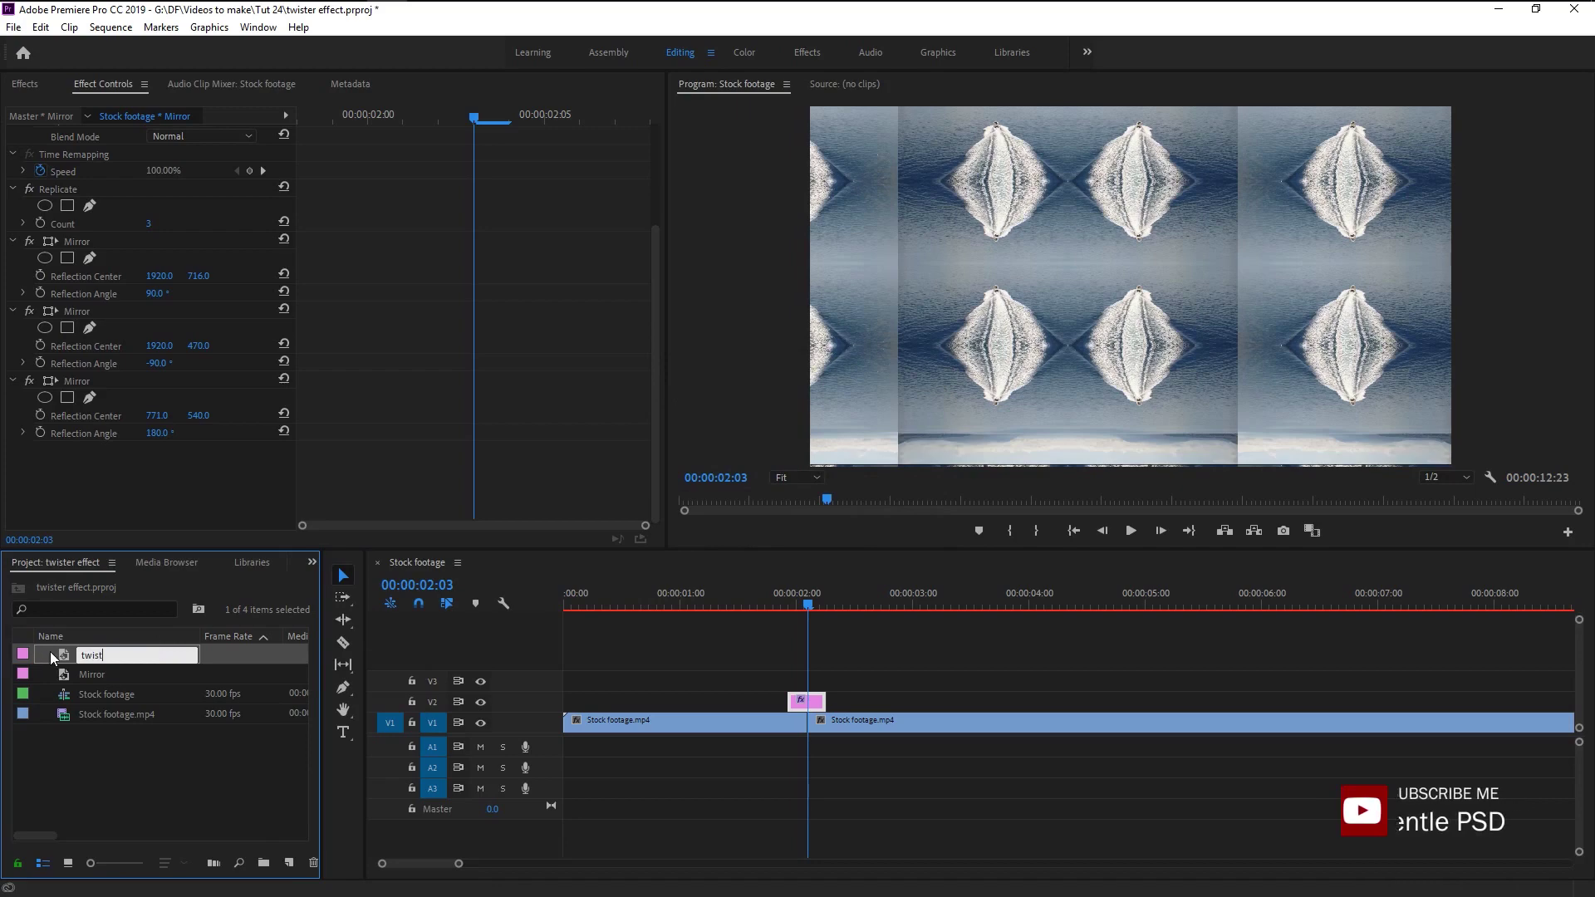
{"action": "key", "text": "Return"}
{"action": "left_click_drag", "start_coordinate": [66, 655], "coordinate": [690, 681]}
Razor the twist clip on both sides of the cut and delete the outer pieces.
{"action": "left_click", "coordinate": [343, 644]}
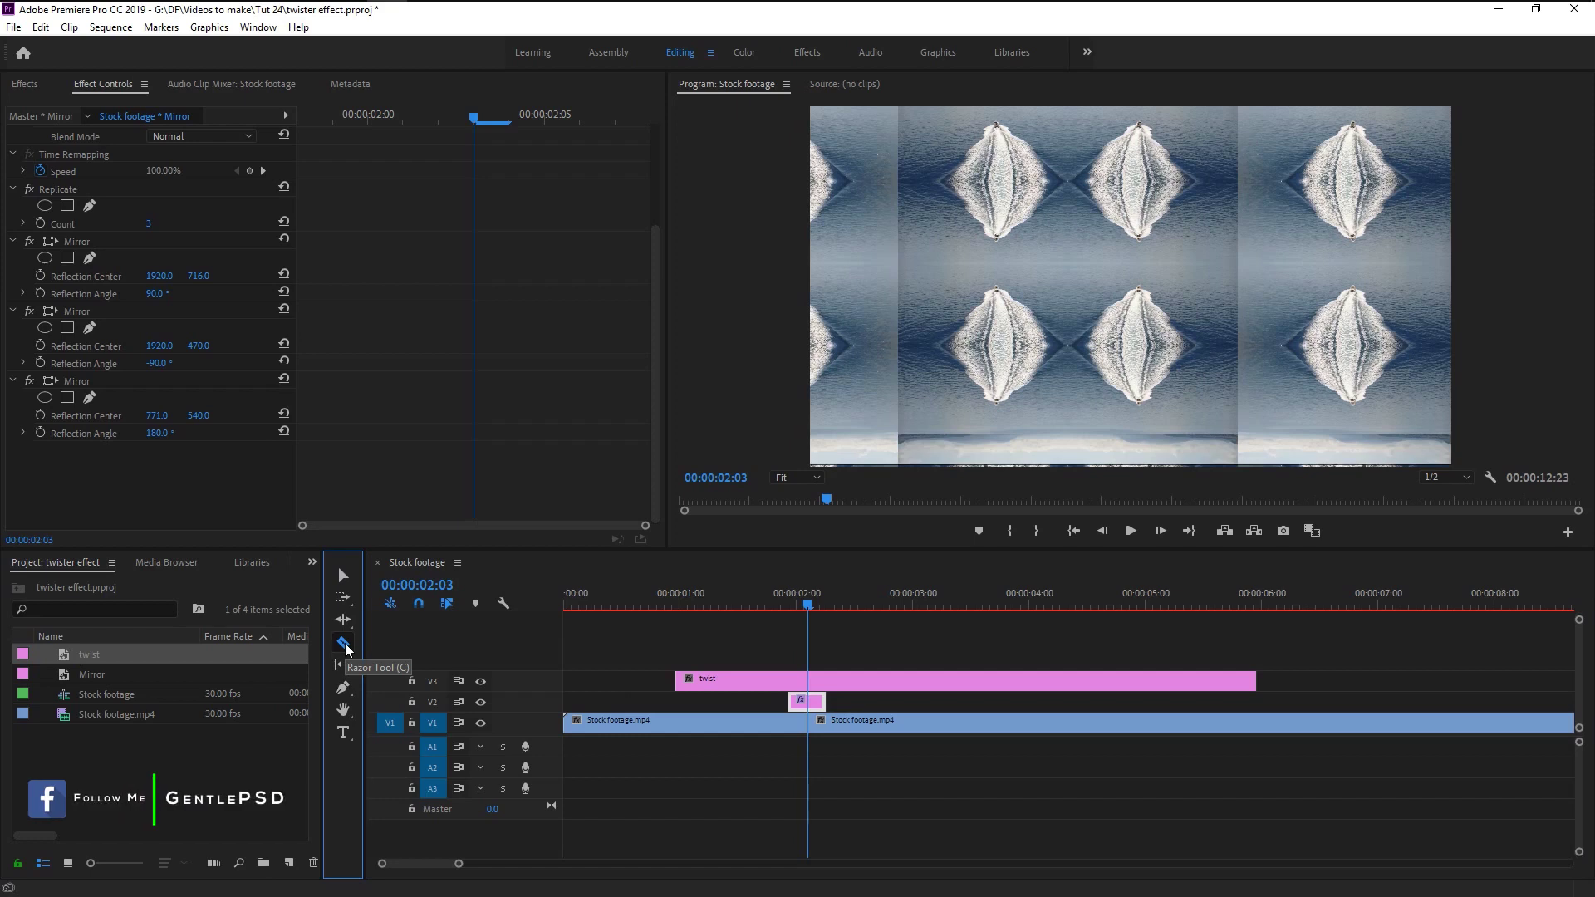
{"action": "left_click", "coordinate": [793, 682]}
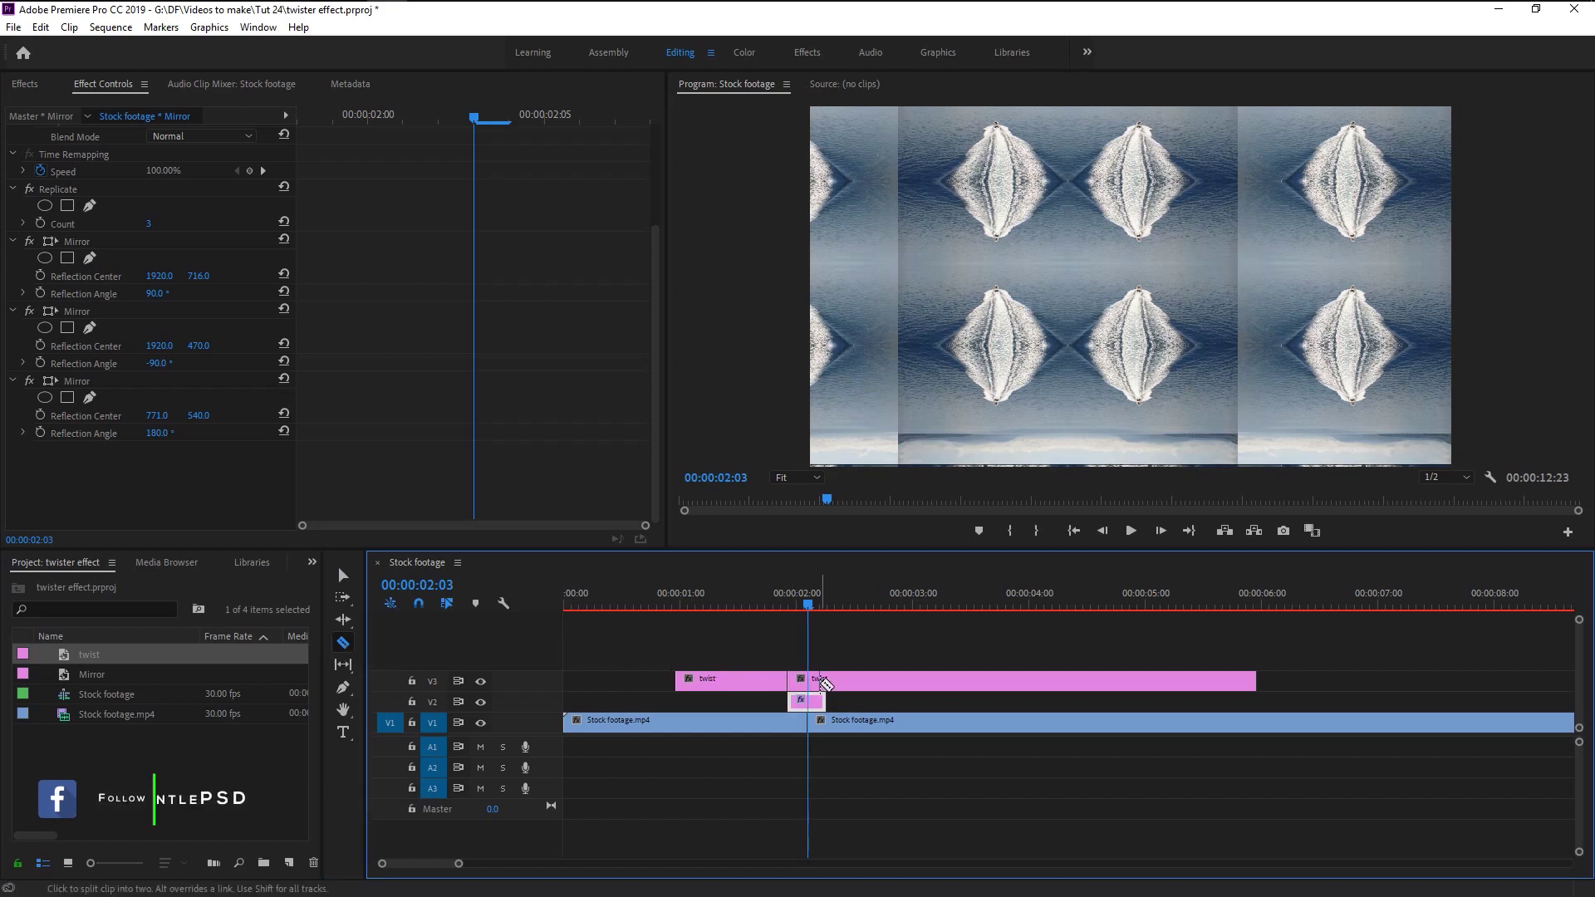
{"action": "left_click", "coordinate": [826, 681]}
{"action": "key", "text": "v"}
{"action": "left_click", "coordinate": [852, 681]}
{"action": "key", "text": "Delete"}
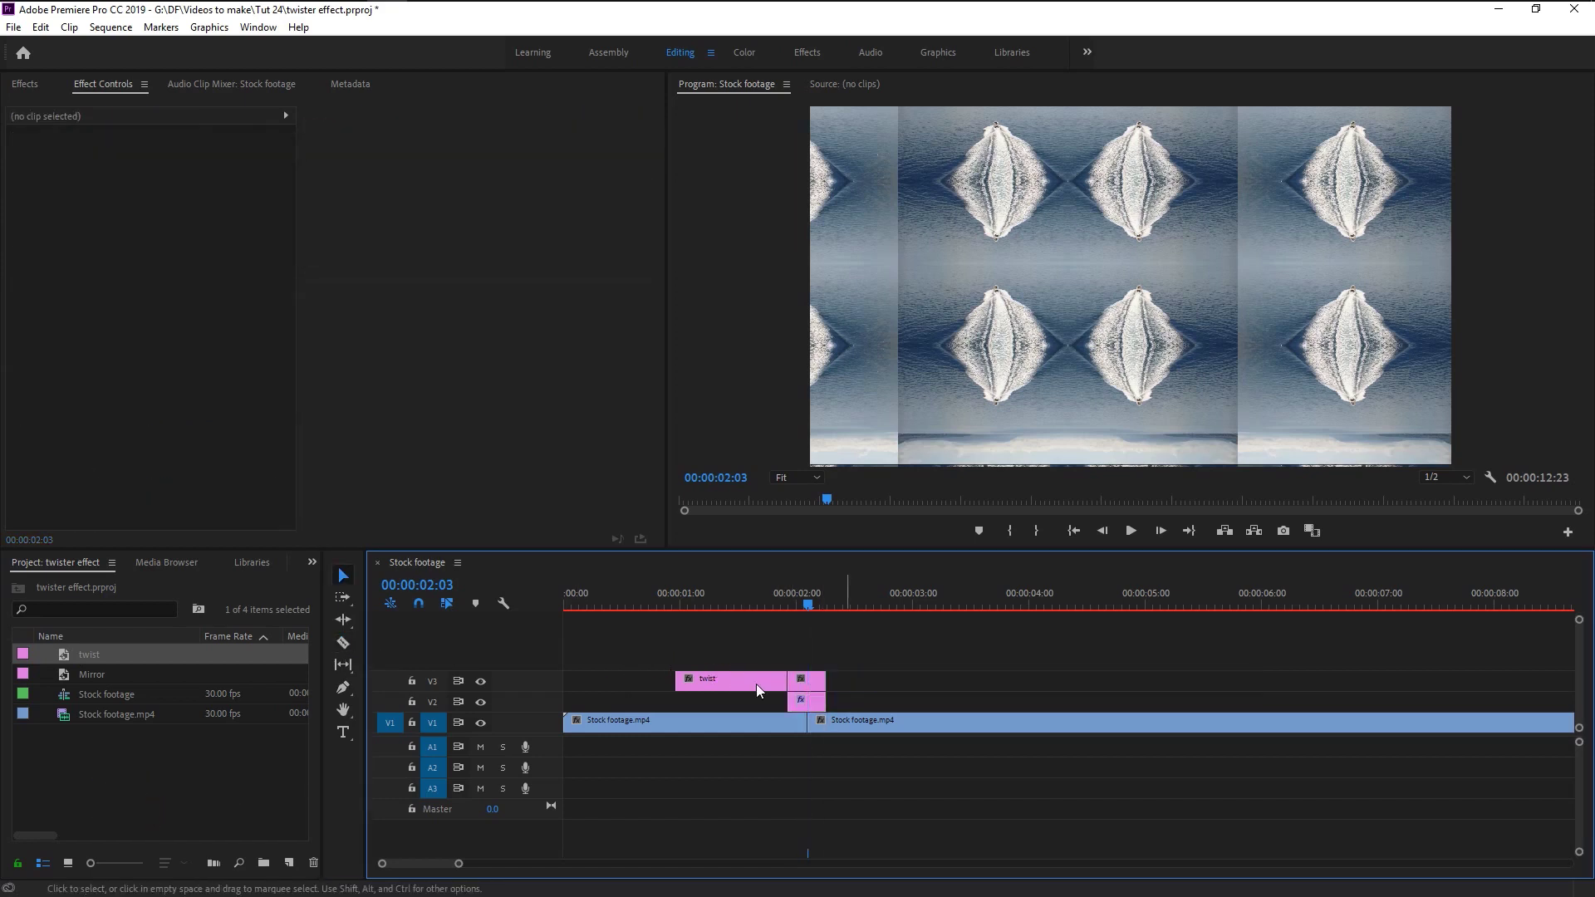
{"action": "left_click", "coordinate": [755, 681]}
{"action": "key", "text": "Delete"}
{"action": "left_click", "coordinate": [799, 678]}
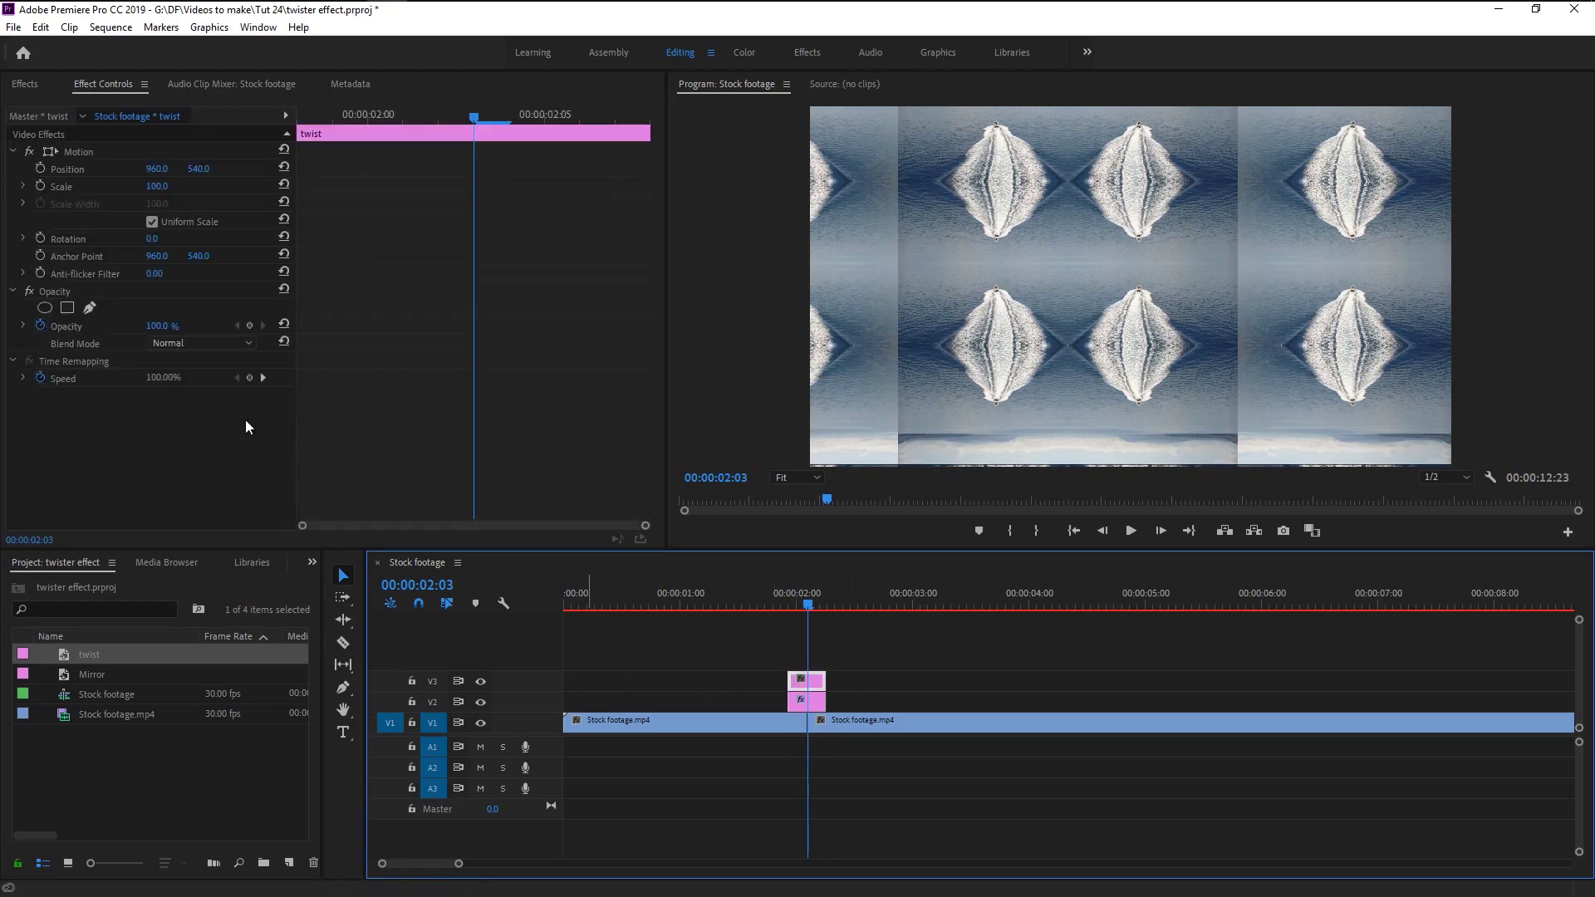
Apply the Transform effect to the twist clip.
{"action": "left_click", "coordinate": [22, 86]}
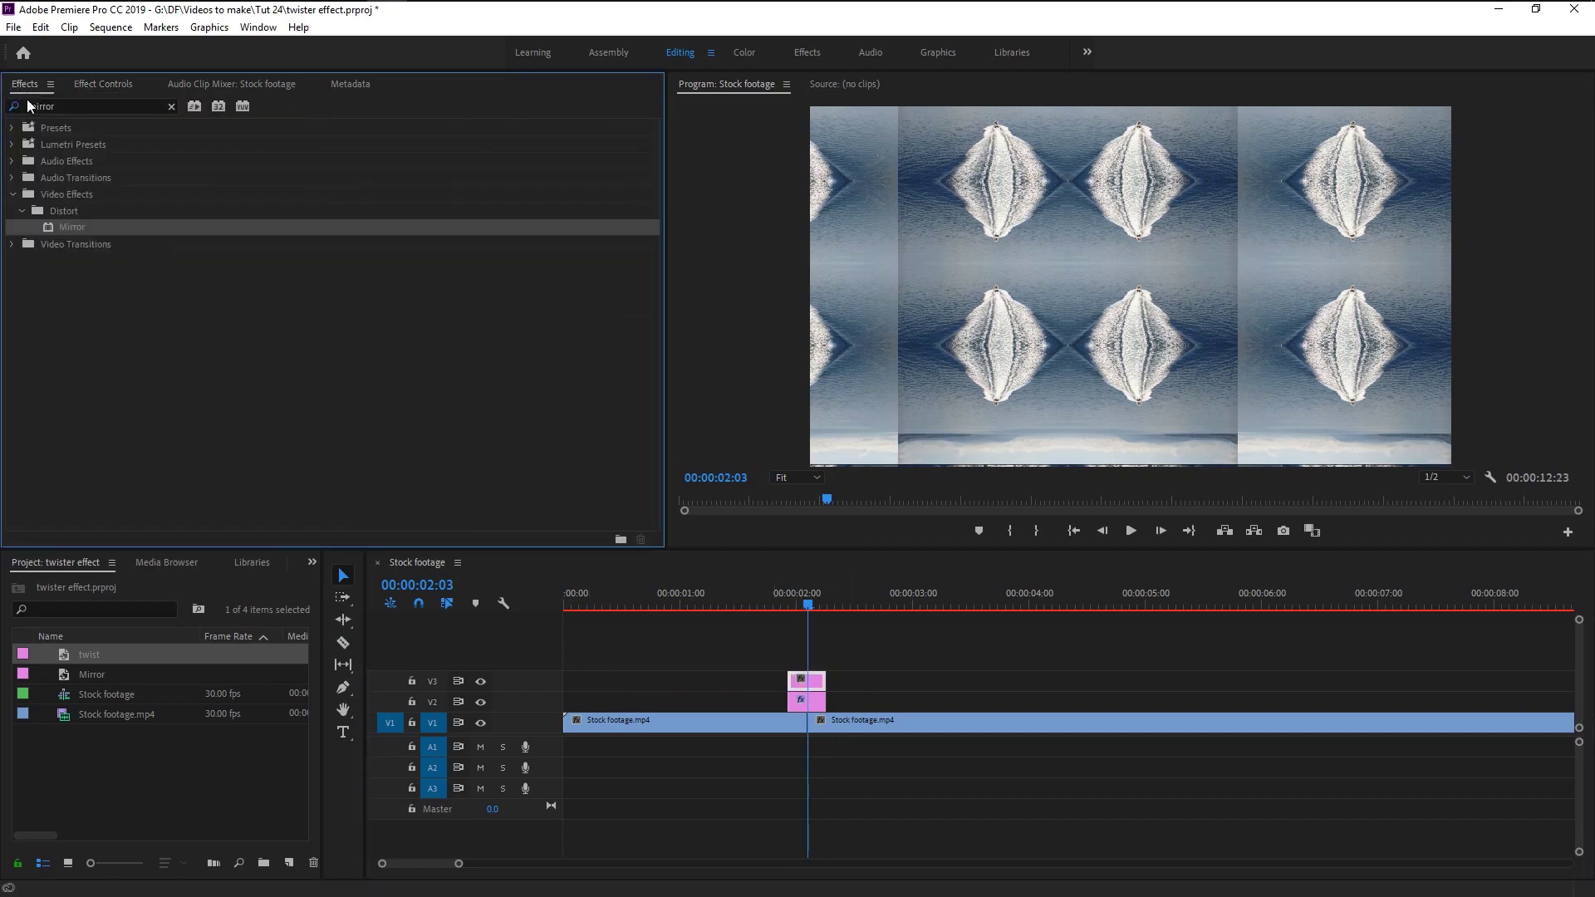
{"action": "double_click", "coordinate": [25, 107]}
{"action": "key", "text": "BackSpace"}
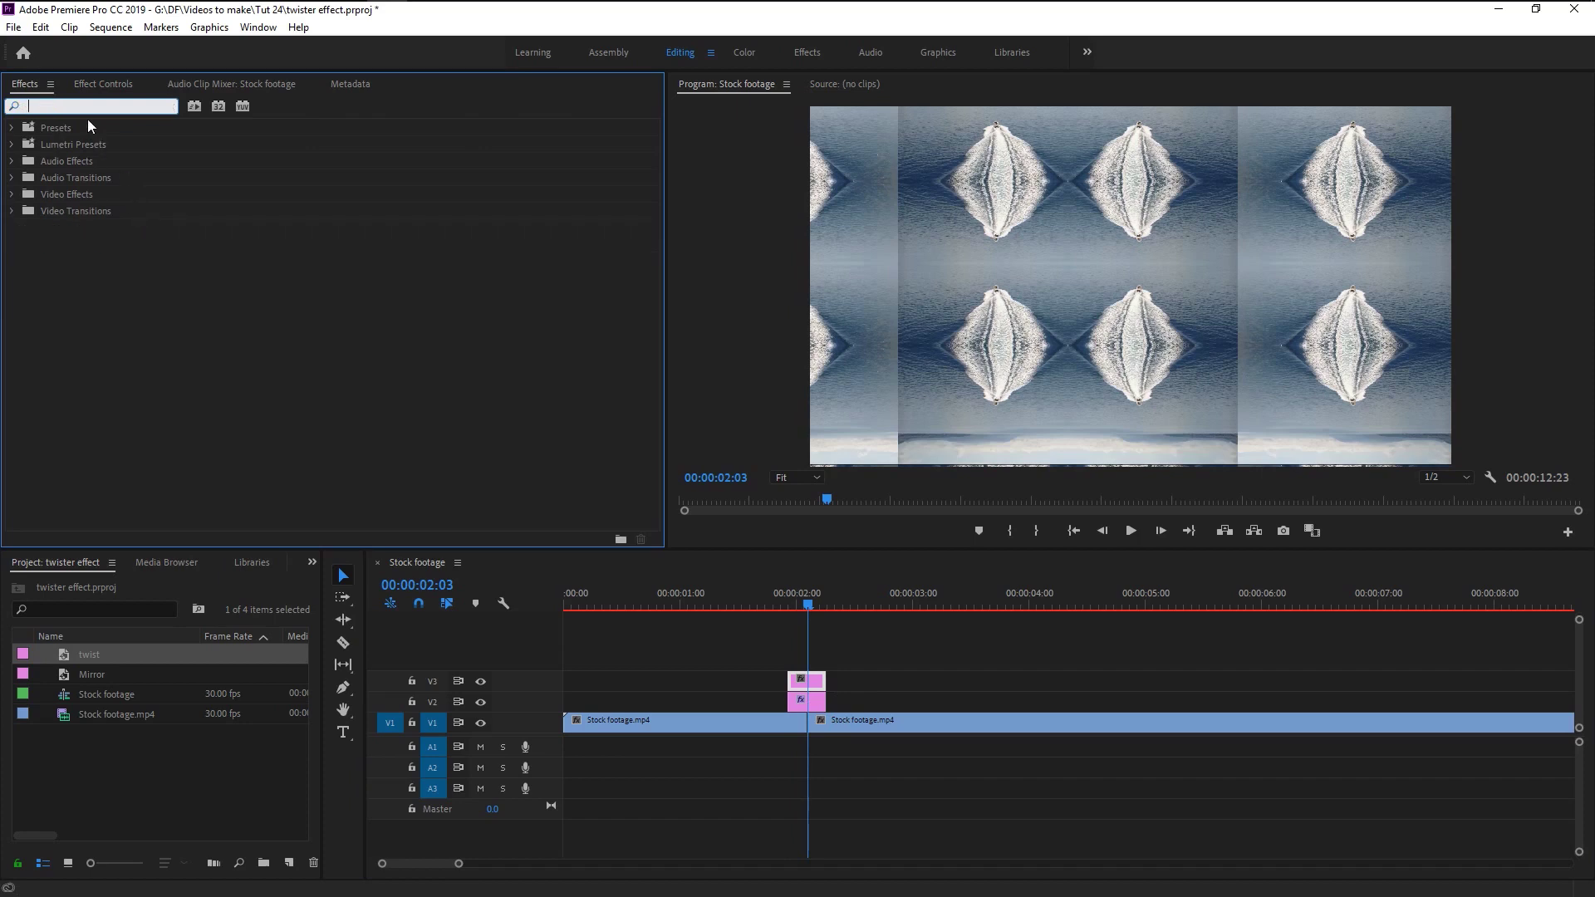
{"action": "type", "text": "transf"}
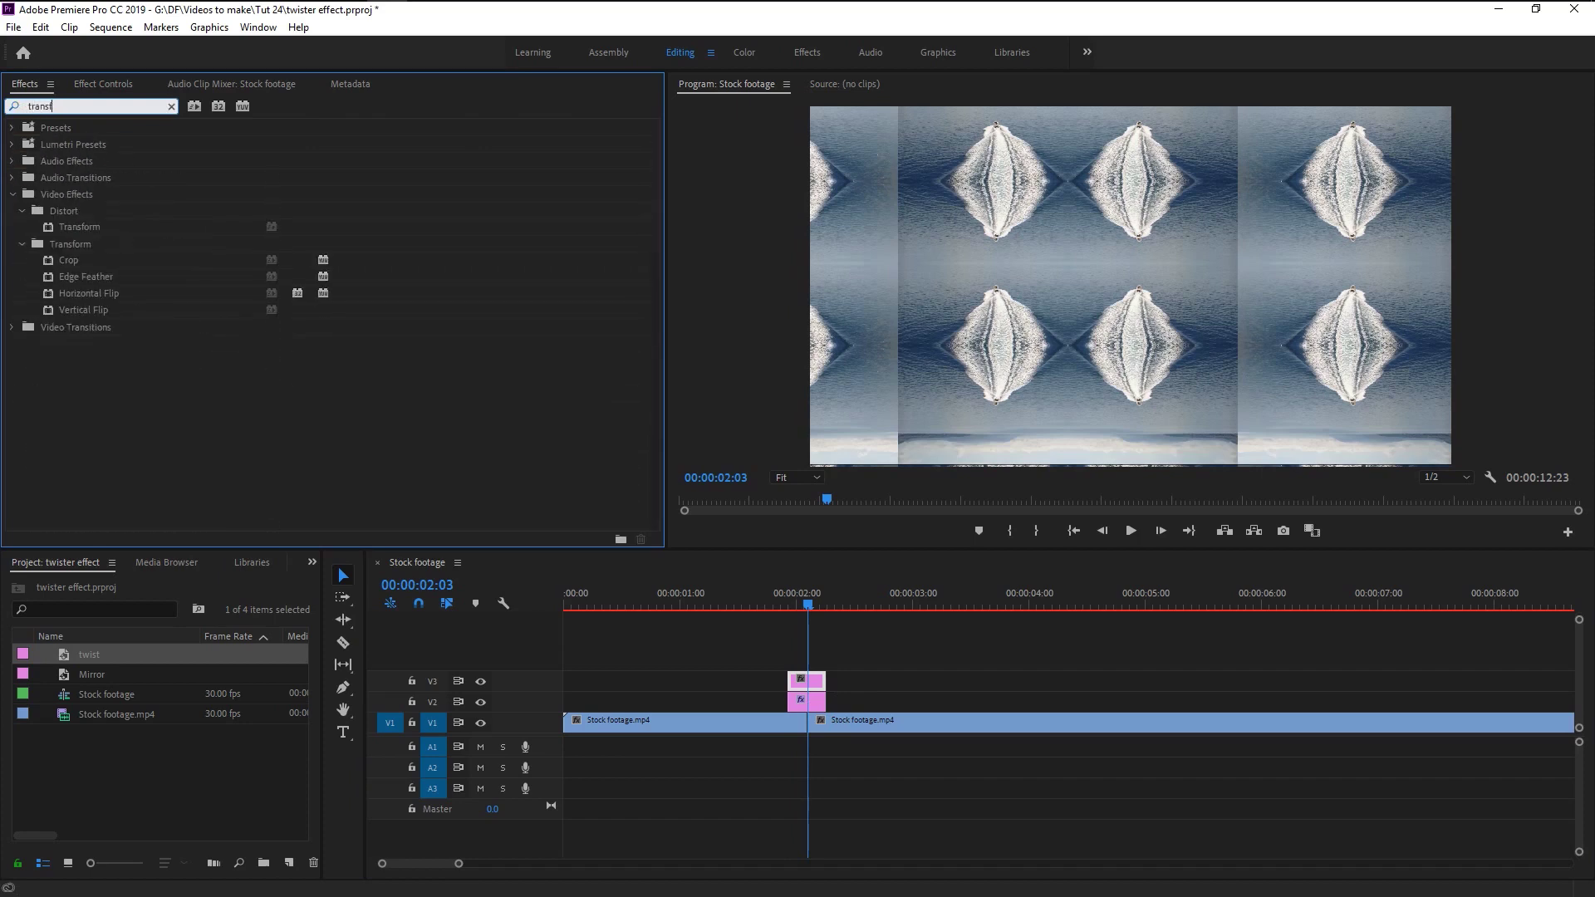
{"action": "type", "text": "orm"}
{"action": "left_click_drag", "start_coordinate": [67, 226], "coordinate": [805, 680]}
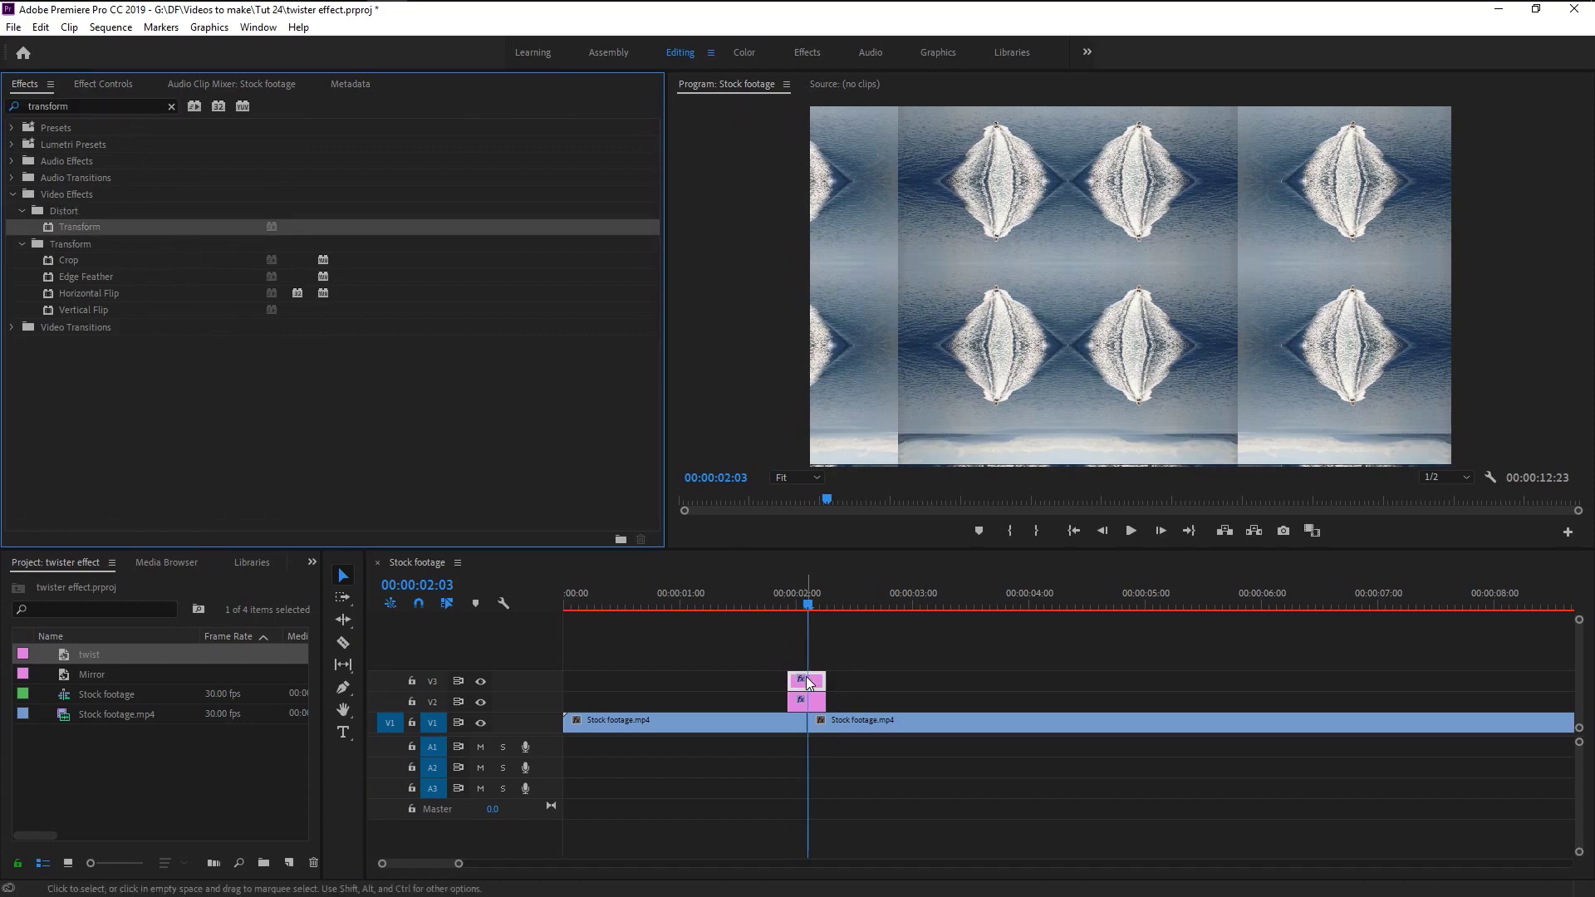
Set Transform's Shutter Angle to 360 and turn off Use Composition's Shutter Angle.
{"action": "left_click", "coordinate": [105, 83]}
{"action": "scroll", "coordinate": [410, 361], "scroll_direction": "down", "scroll_amount": 3}
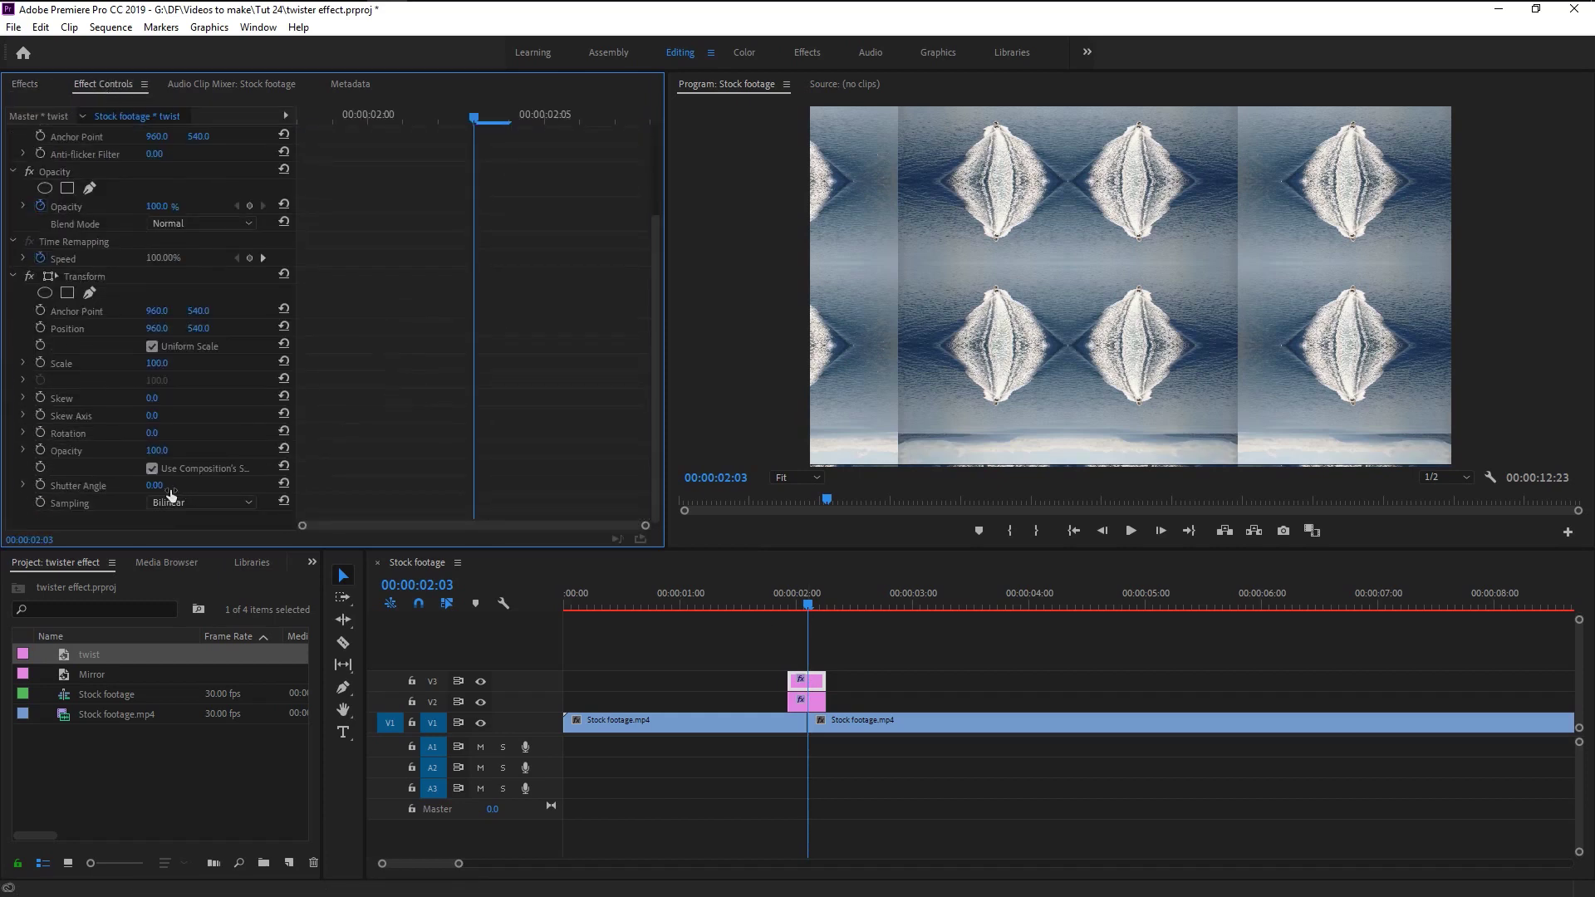
{"action": "left_click", "coordinate": [154, 485]}
{"action": "type", "text": "360"}
{"action": "key", "text": "Return"}
{"action": "left_click", "coordinate": [152, 469]}
Keyframe Transform Scale at 300 at the twist layer's start, 00:00:01:28.
{"action": "left_click", "coordinate": [155, 364]}
{"action": "left_click", "coordinate": [307, 122]}
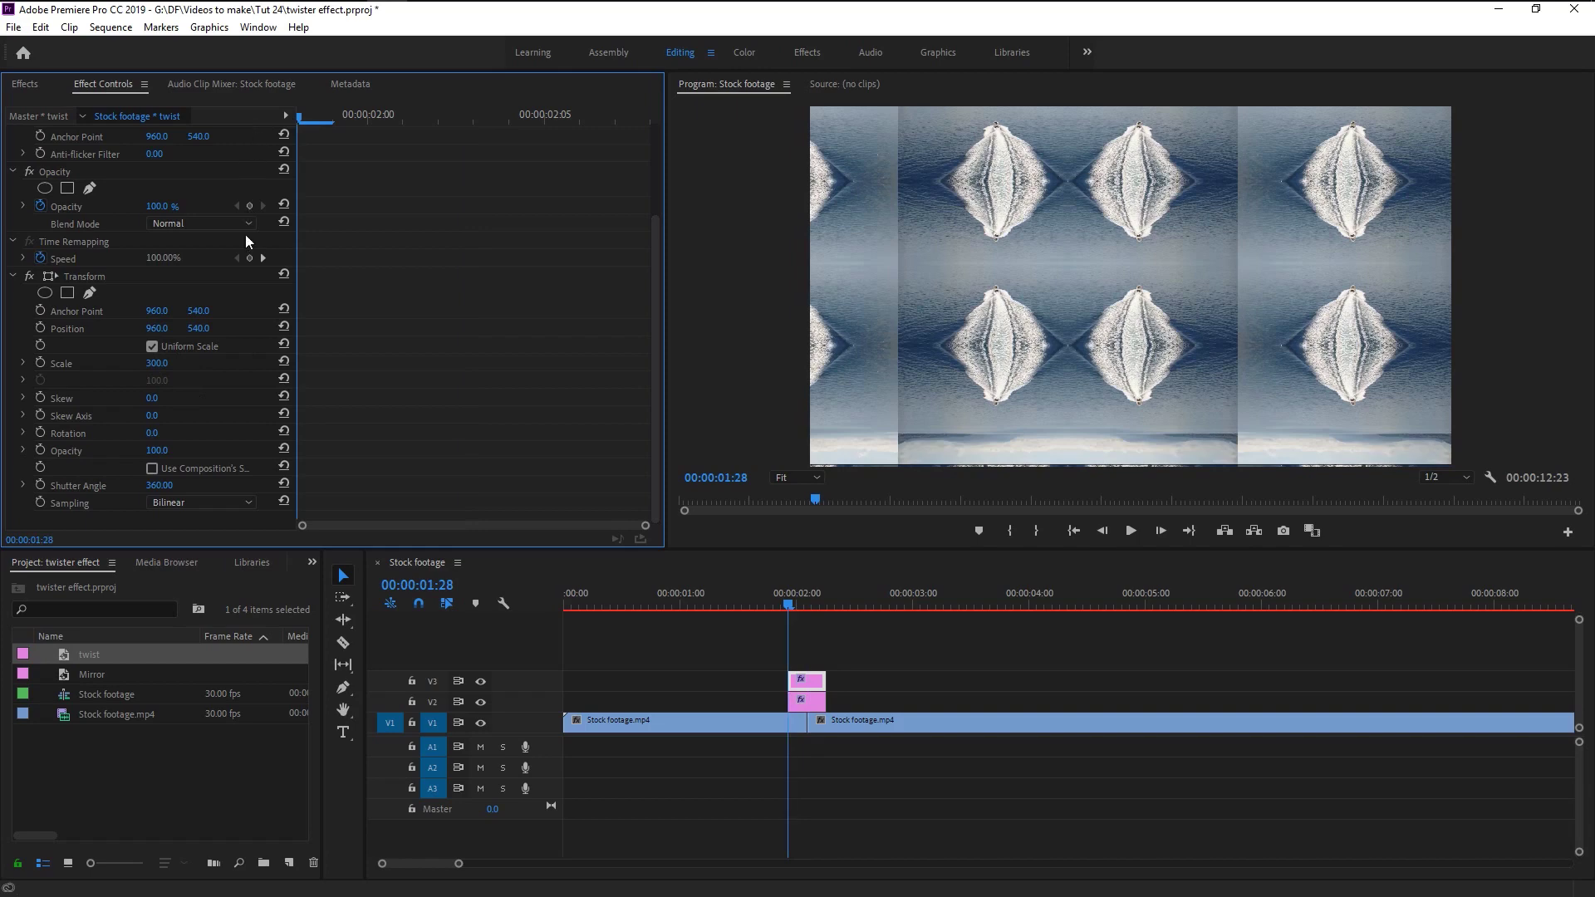
{"action": "left_click", "coordinate": [38, 362]}
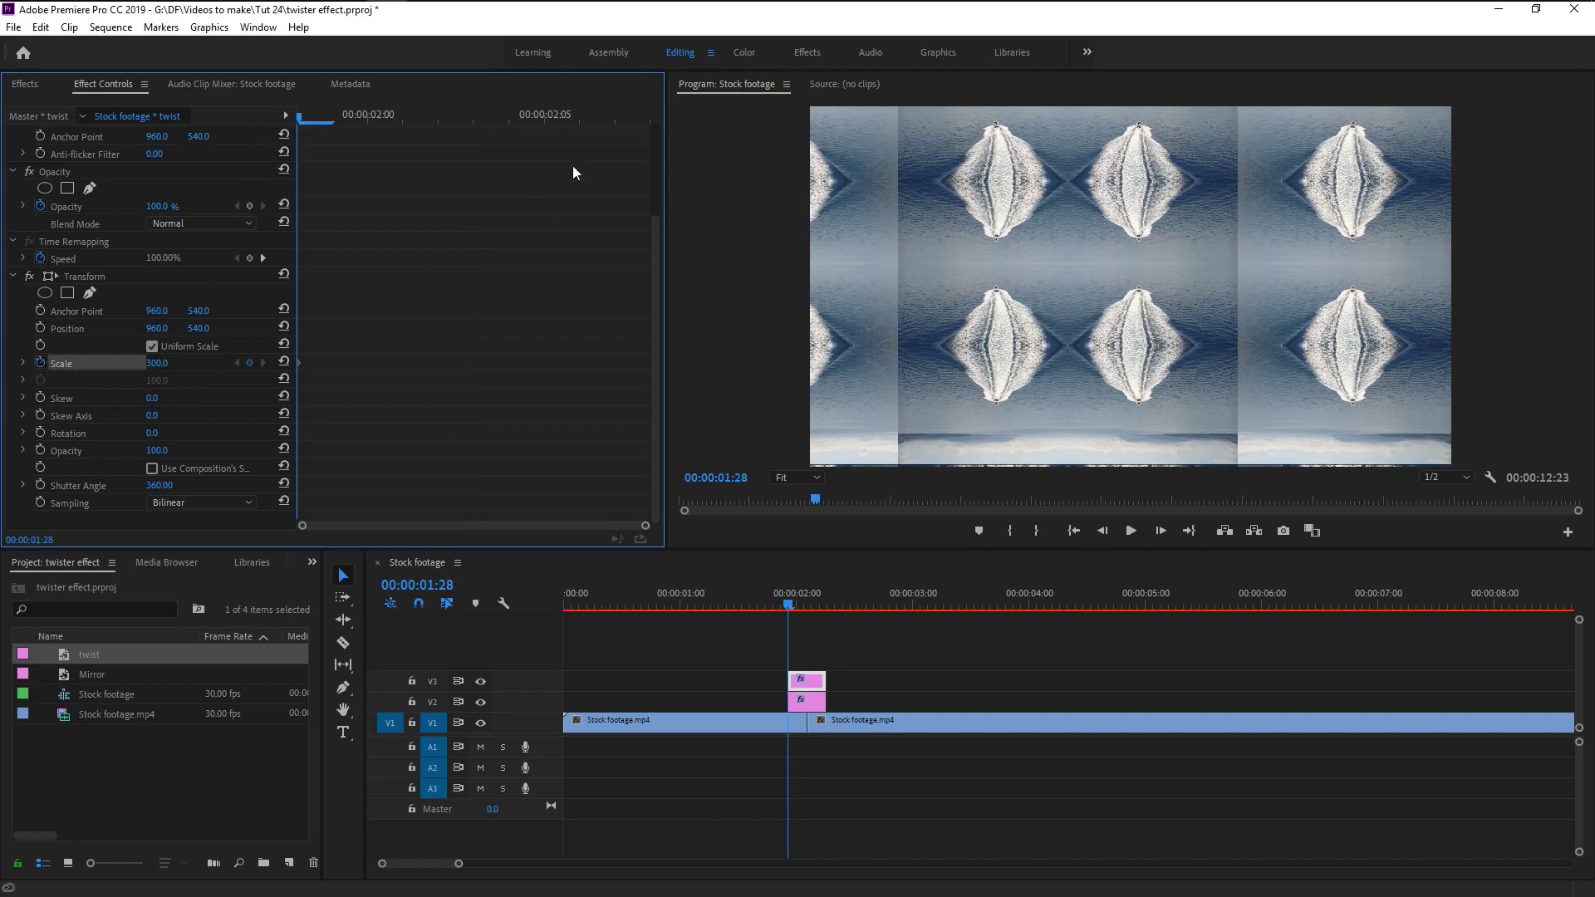
{"action": "left_click", "coordinate": [471, 120]}
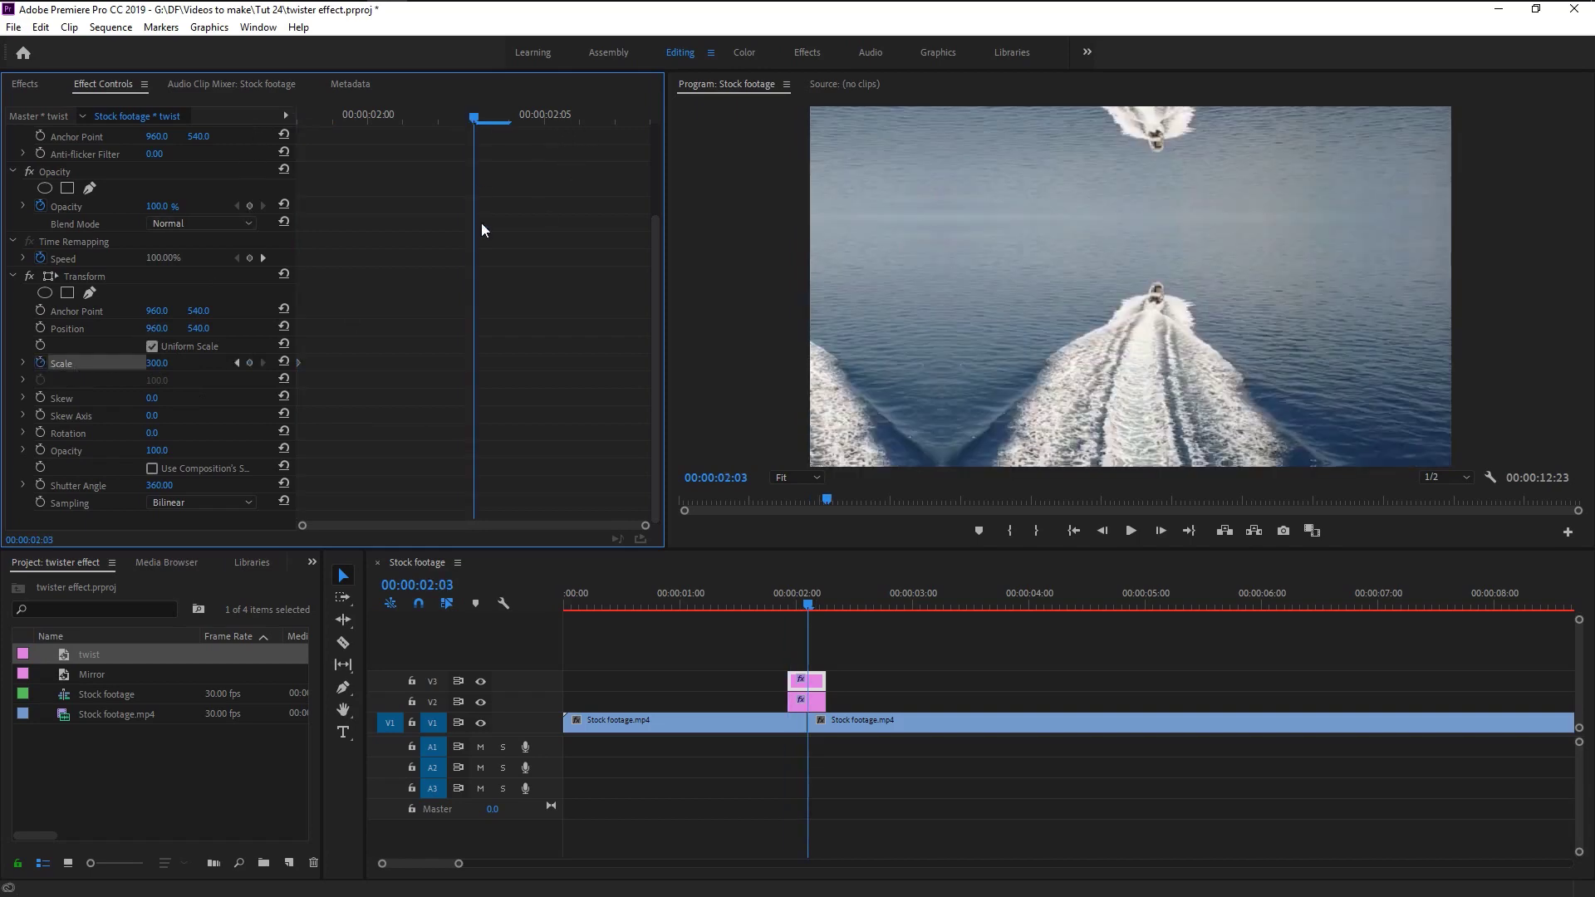
Keyframe the twist layer's Scale to 800 at 00:00:02:03 and back to 300 at 00:00:02:08.
{"action": "left_click", "coordinate": [158, 363]}
{"action": "type", "text": "800"}
{"action": "key", "text": "Return"}
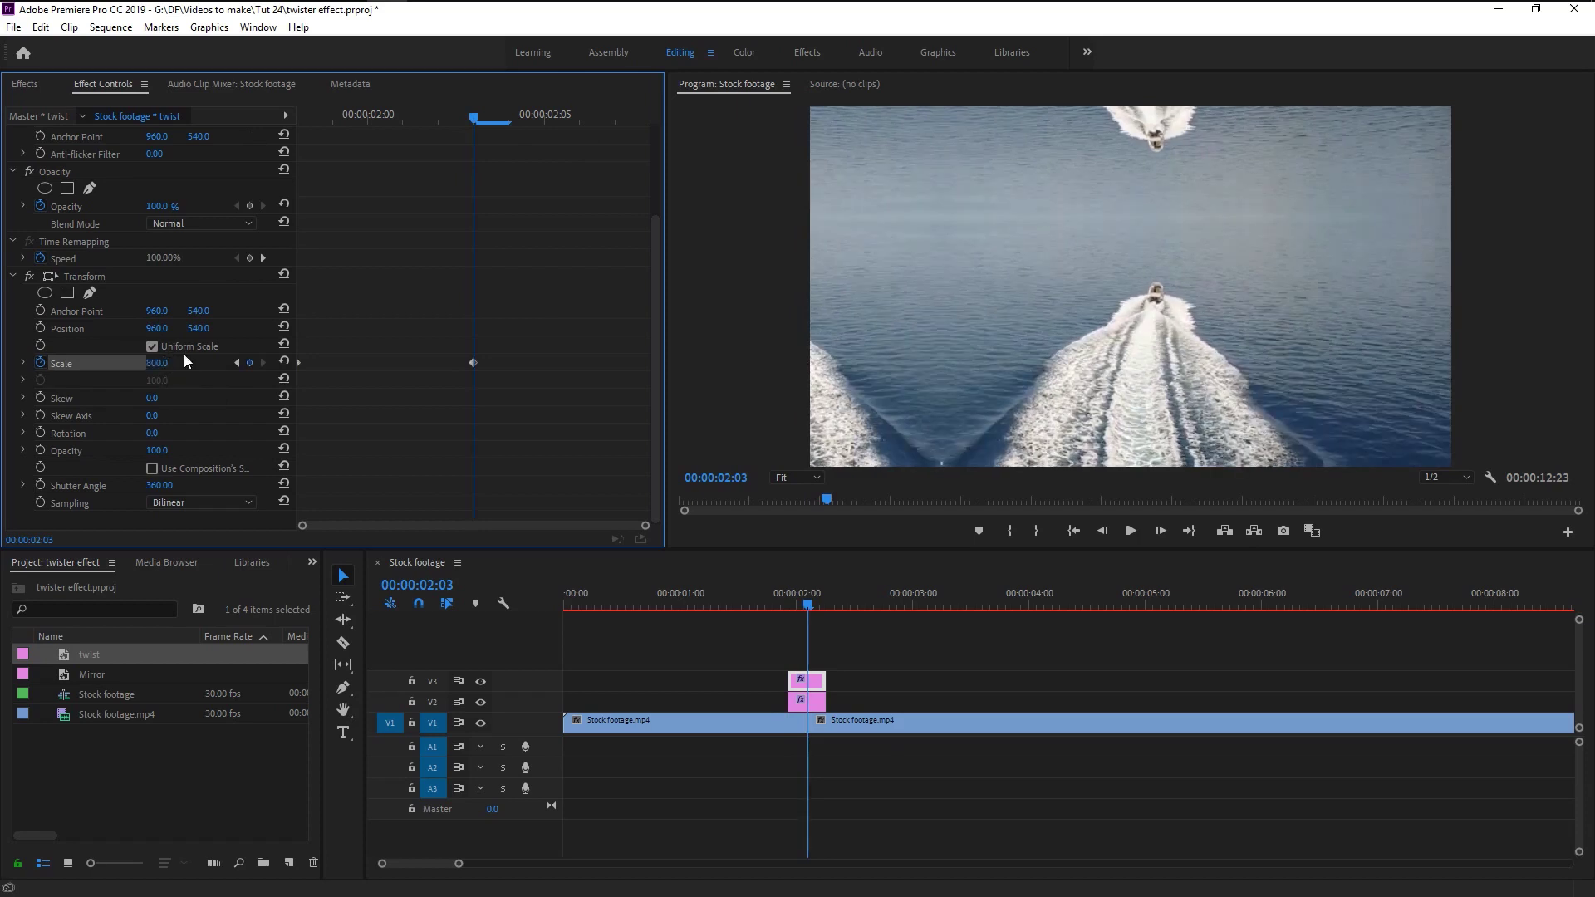
{"action": "left_click_drag", "start_coordinate": [476, 122], "coordinate": [645, 153]}
{"action": "left_click", "coordinate": [169, 363]}
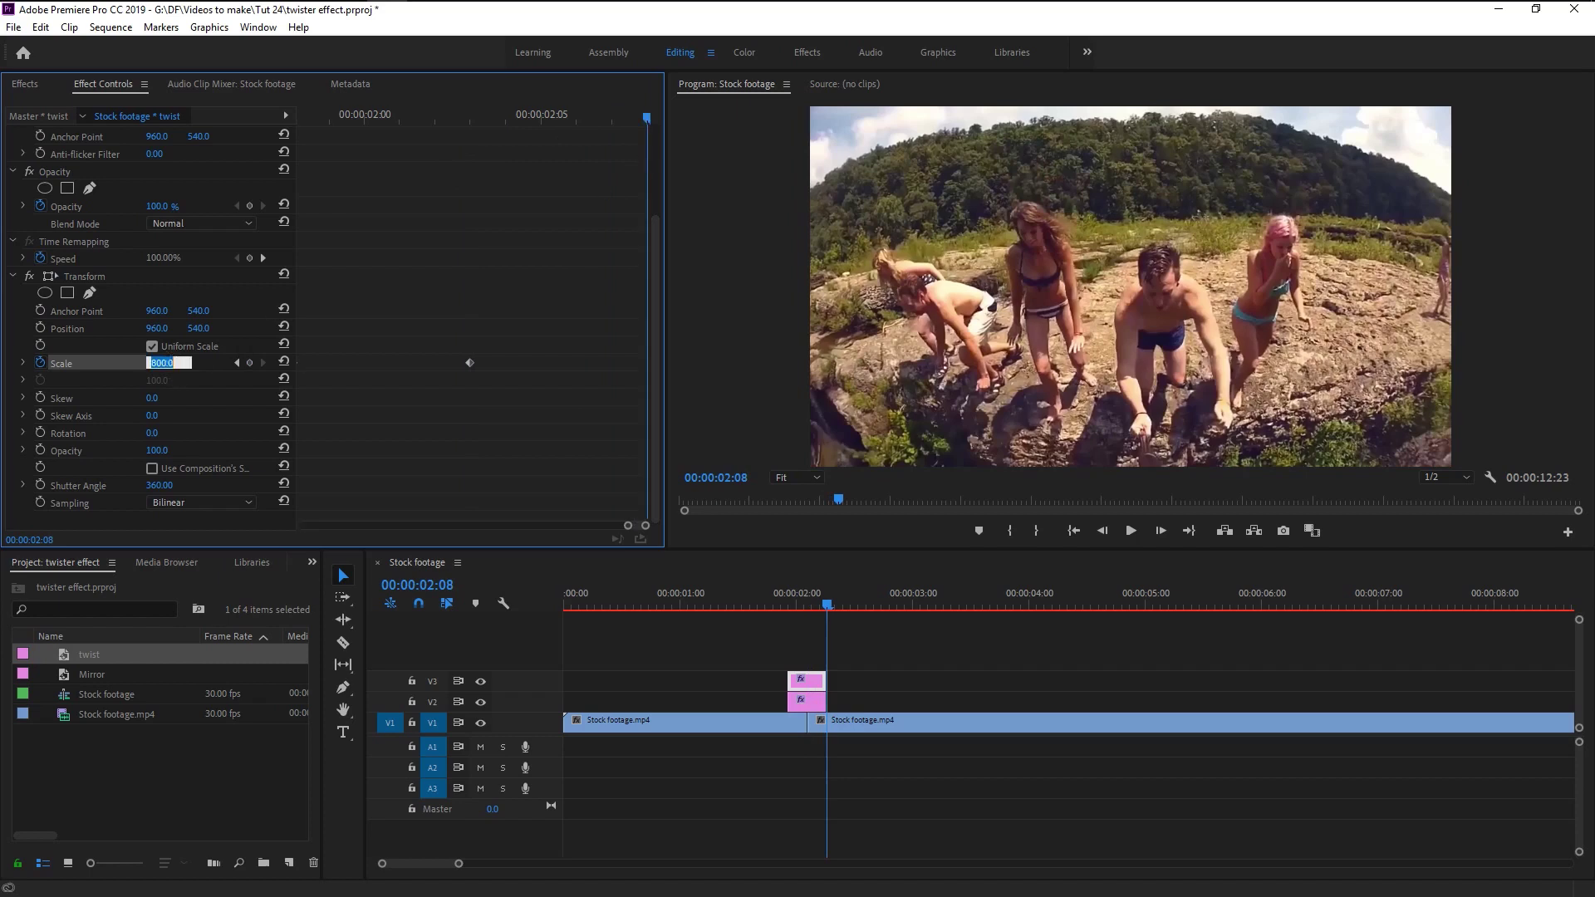
{"action": "type", "text": "300"}
{"action": "key", "text": "Return"}
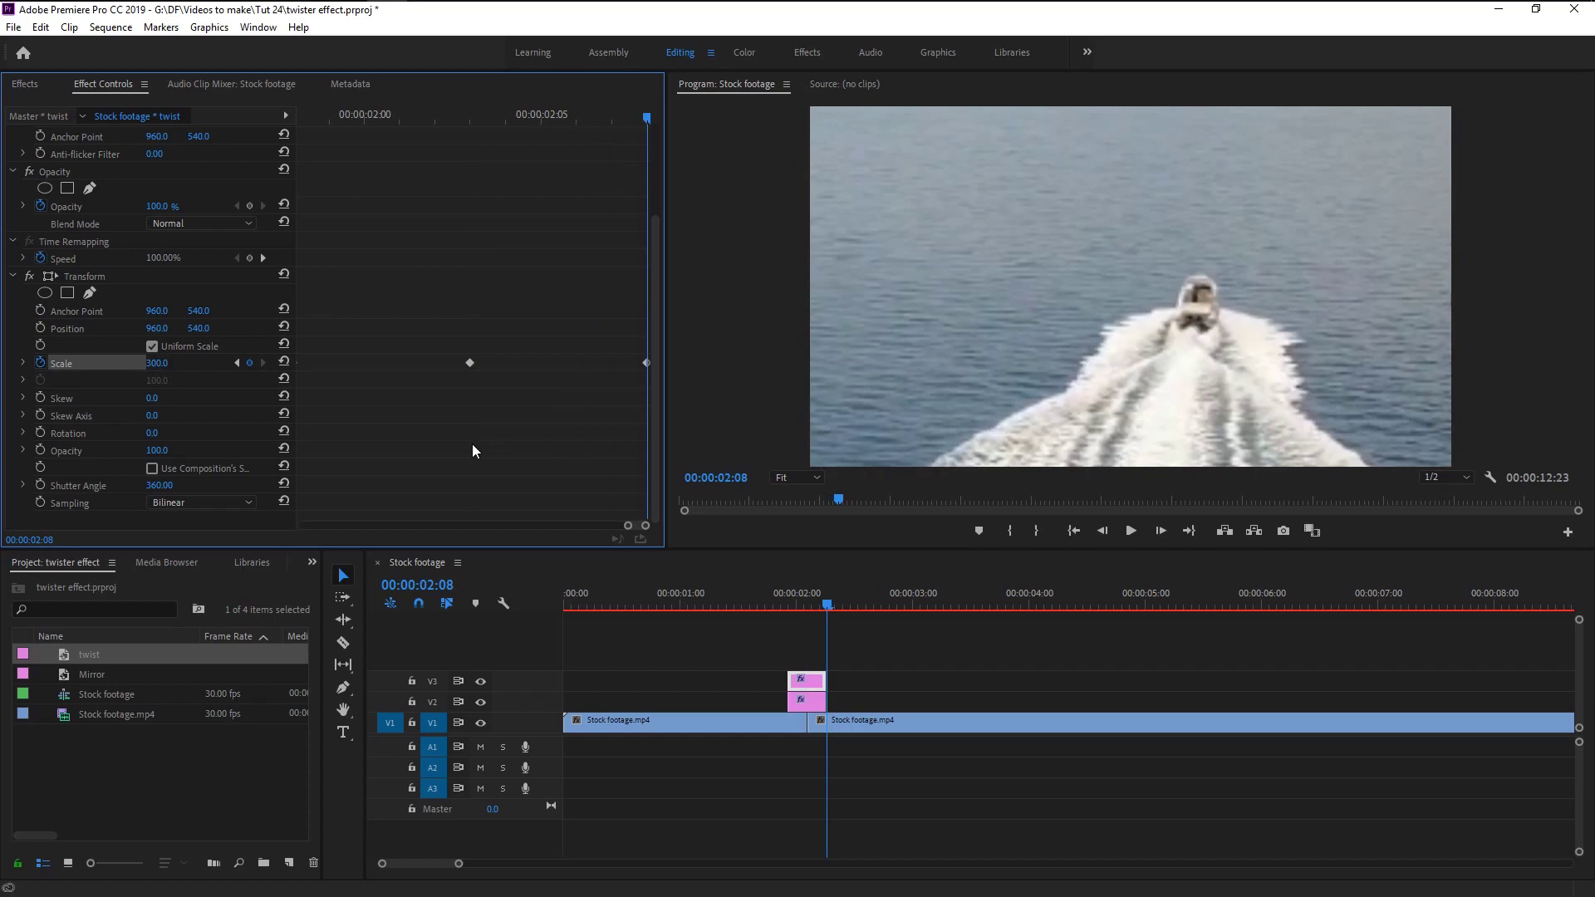
{"action": "left_click_drag", "start_coordinate": [327, 114], "coordinate": [226, 126]}
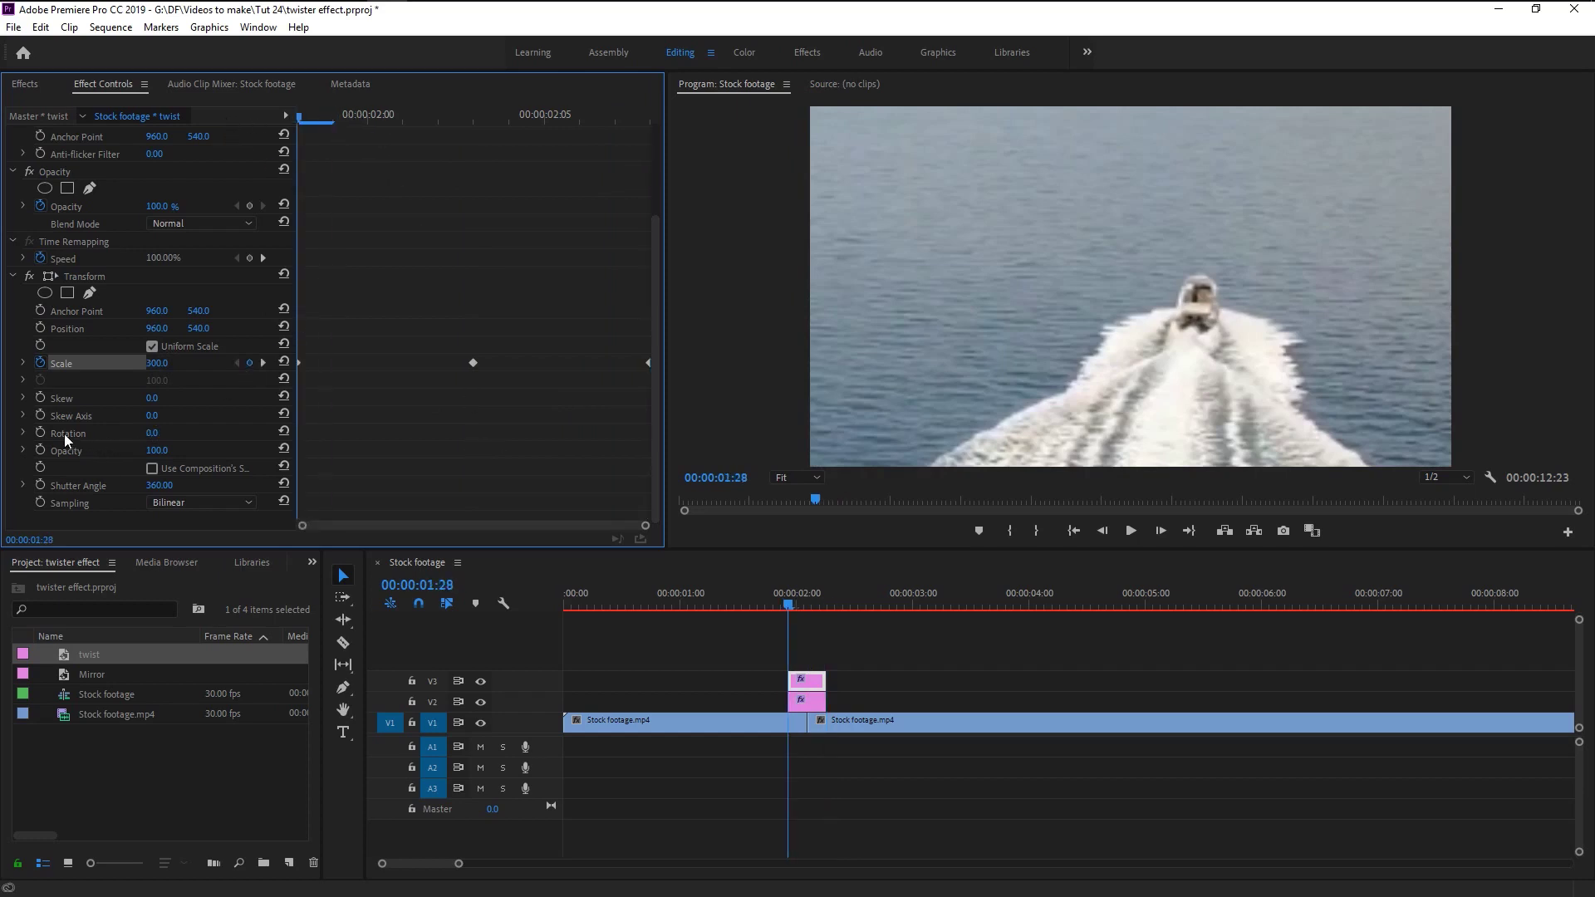
Keyframe Rotation at 0 at the layer start and at 360° at 00:00:02:08.
{"action": "left_click", "coordinate": [39, 432]}
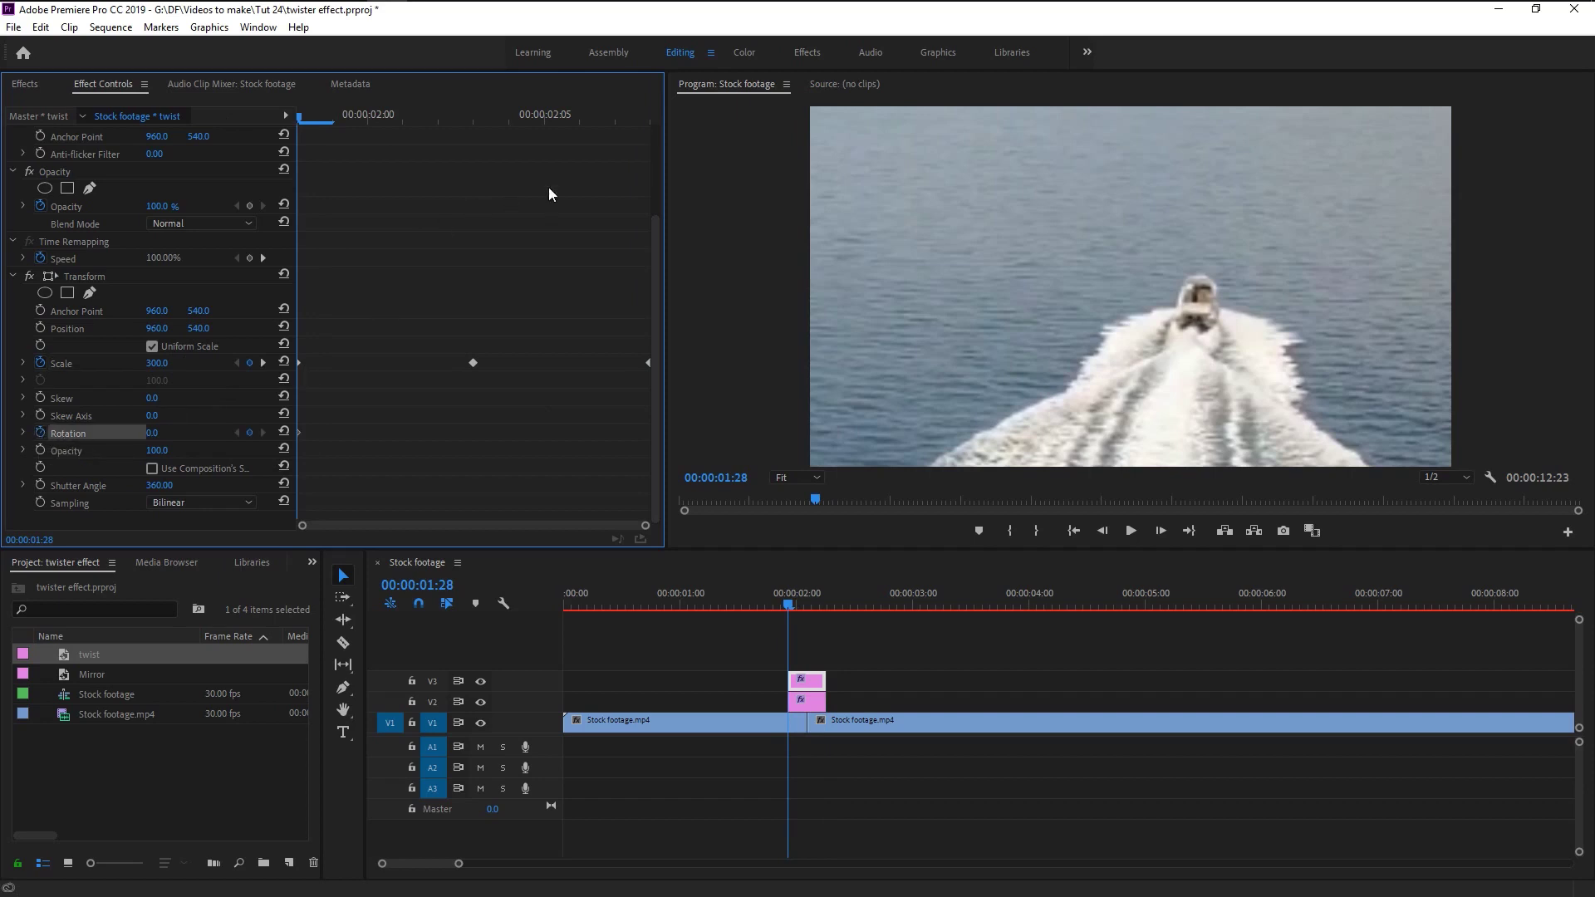
{"action": "left_click_drag", "start_coordinate": [630, 118], "coordinate": [660, 132]}
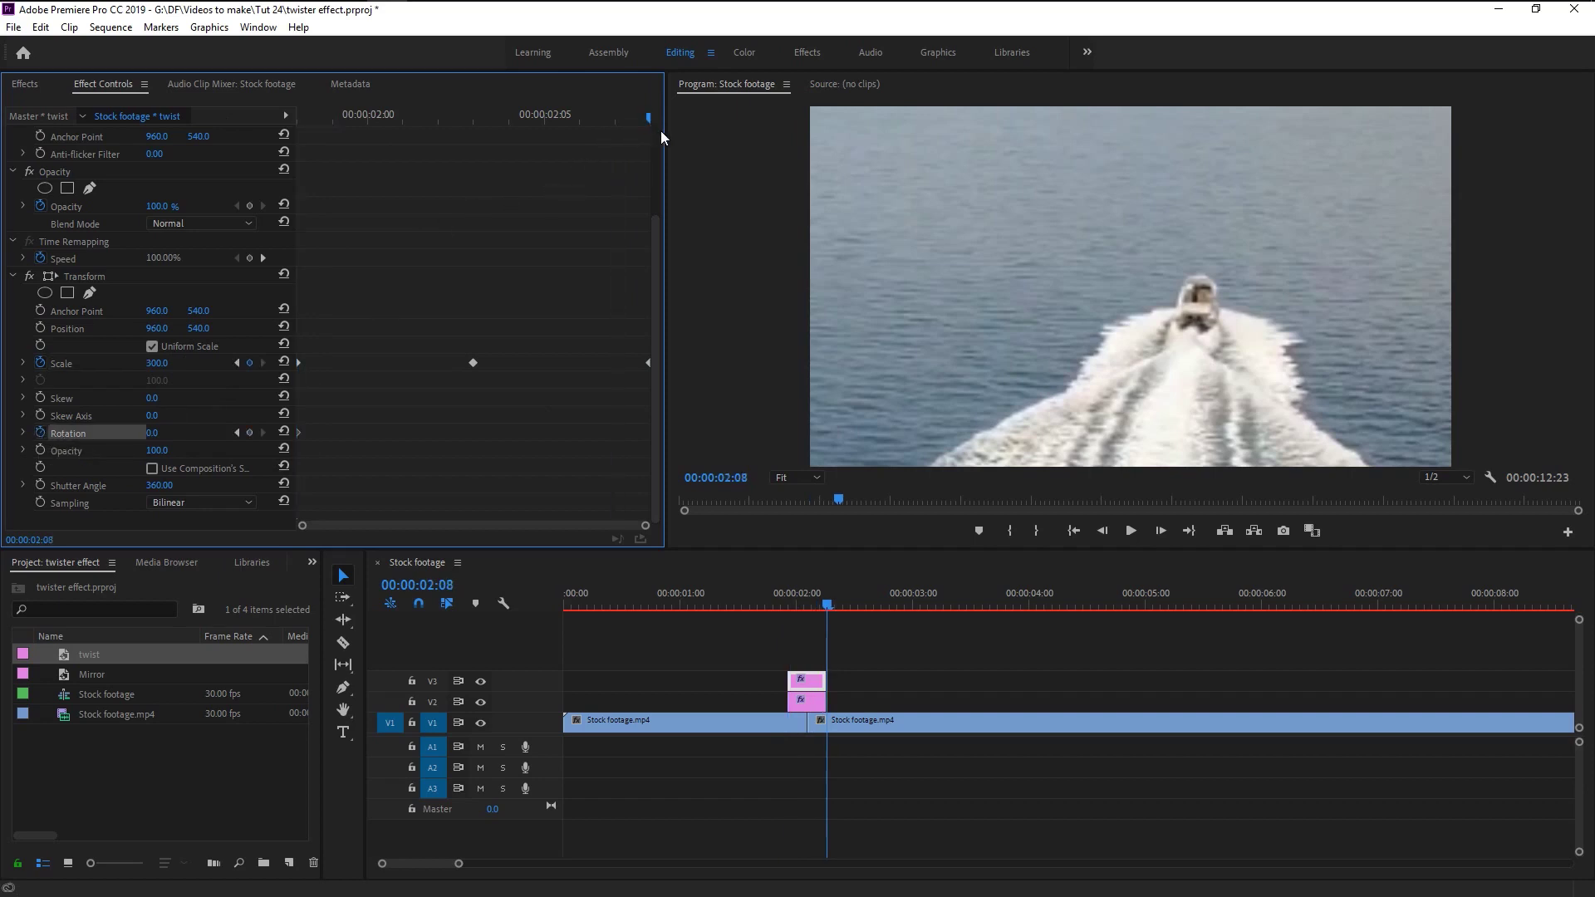
{"action": "left_click", "coordinate": [175, 430]}
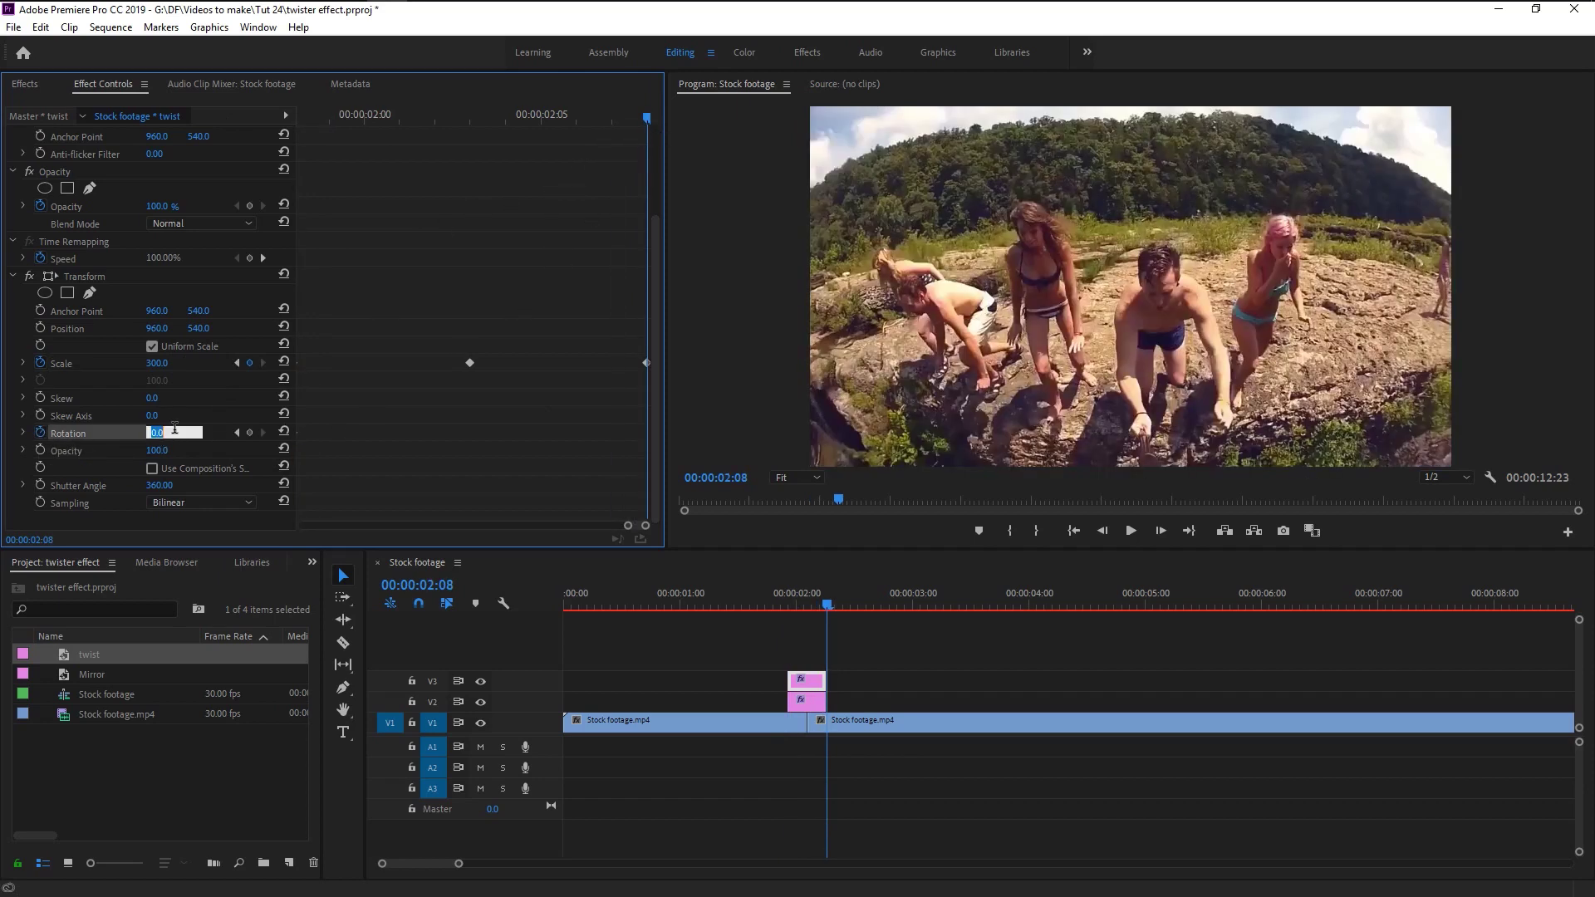
{"action": "type", "text": "360"}
{"action": "key", "text": "Return"}
{"action": "left_click_drag", "start_coordinate": [627, 529], "coordinate": [612, 524]}
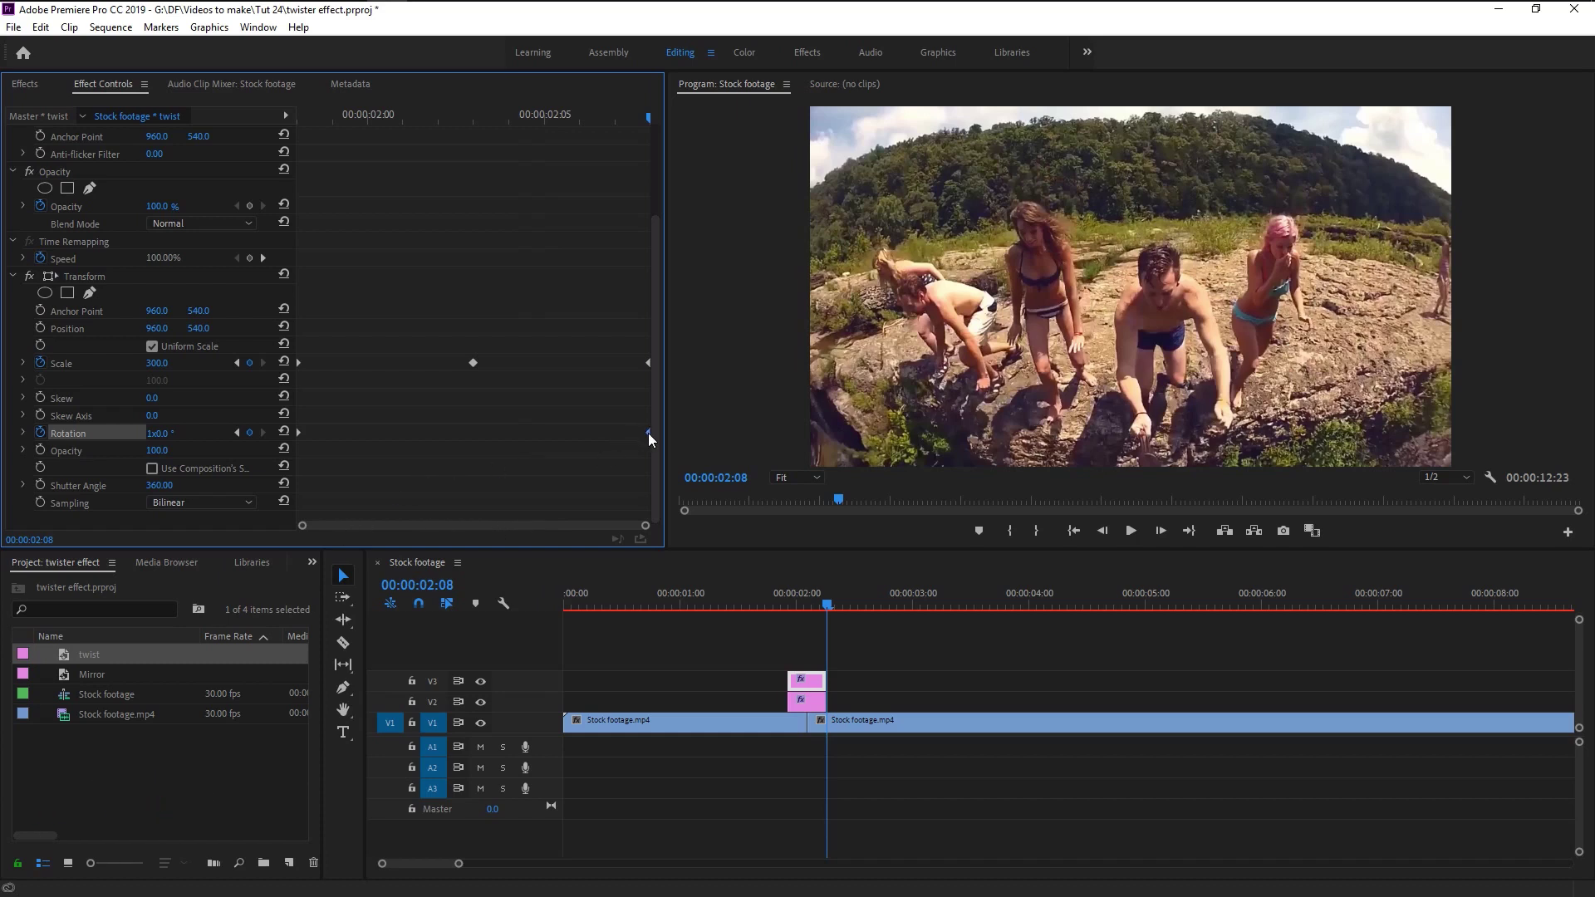
Make the Rotation keyframes Bezier and return the playhead to the twist layer's start at 00:00:01:28.
{"action": "right_click", "coordinate": [300, 433]}
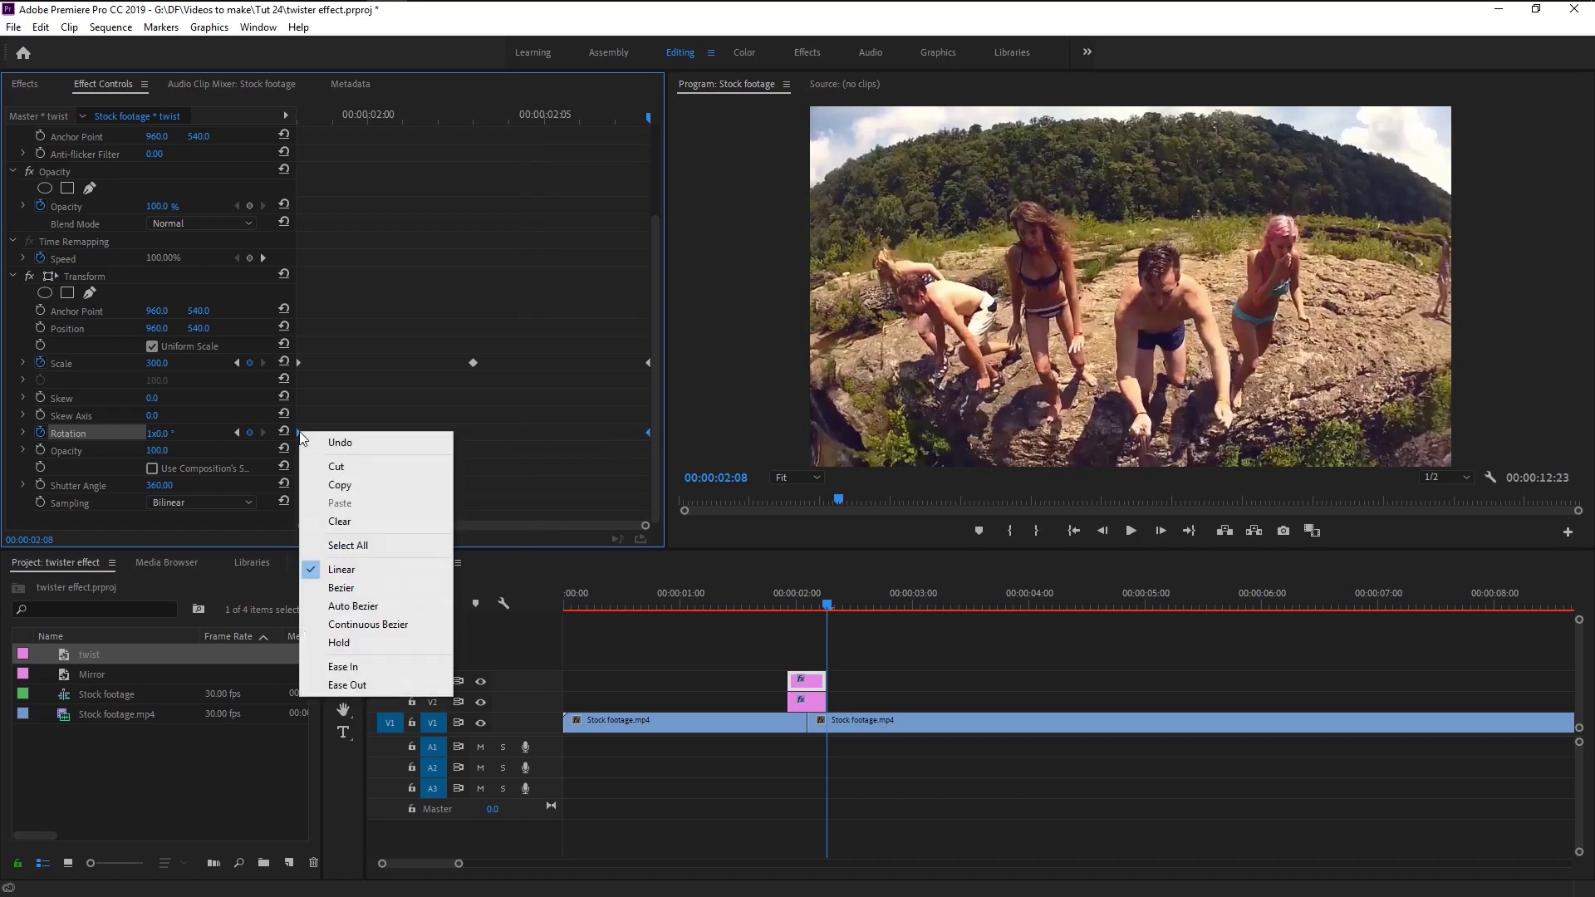
{"action": "left_click", "coordinate": [340, 587]}
{"action": "left_click", "coordinate": [786, 603]}
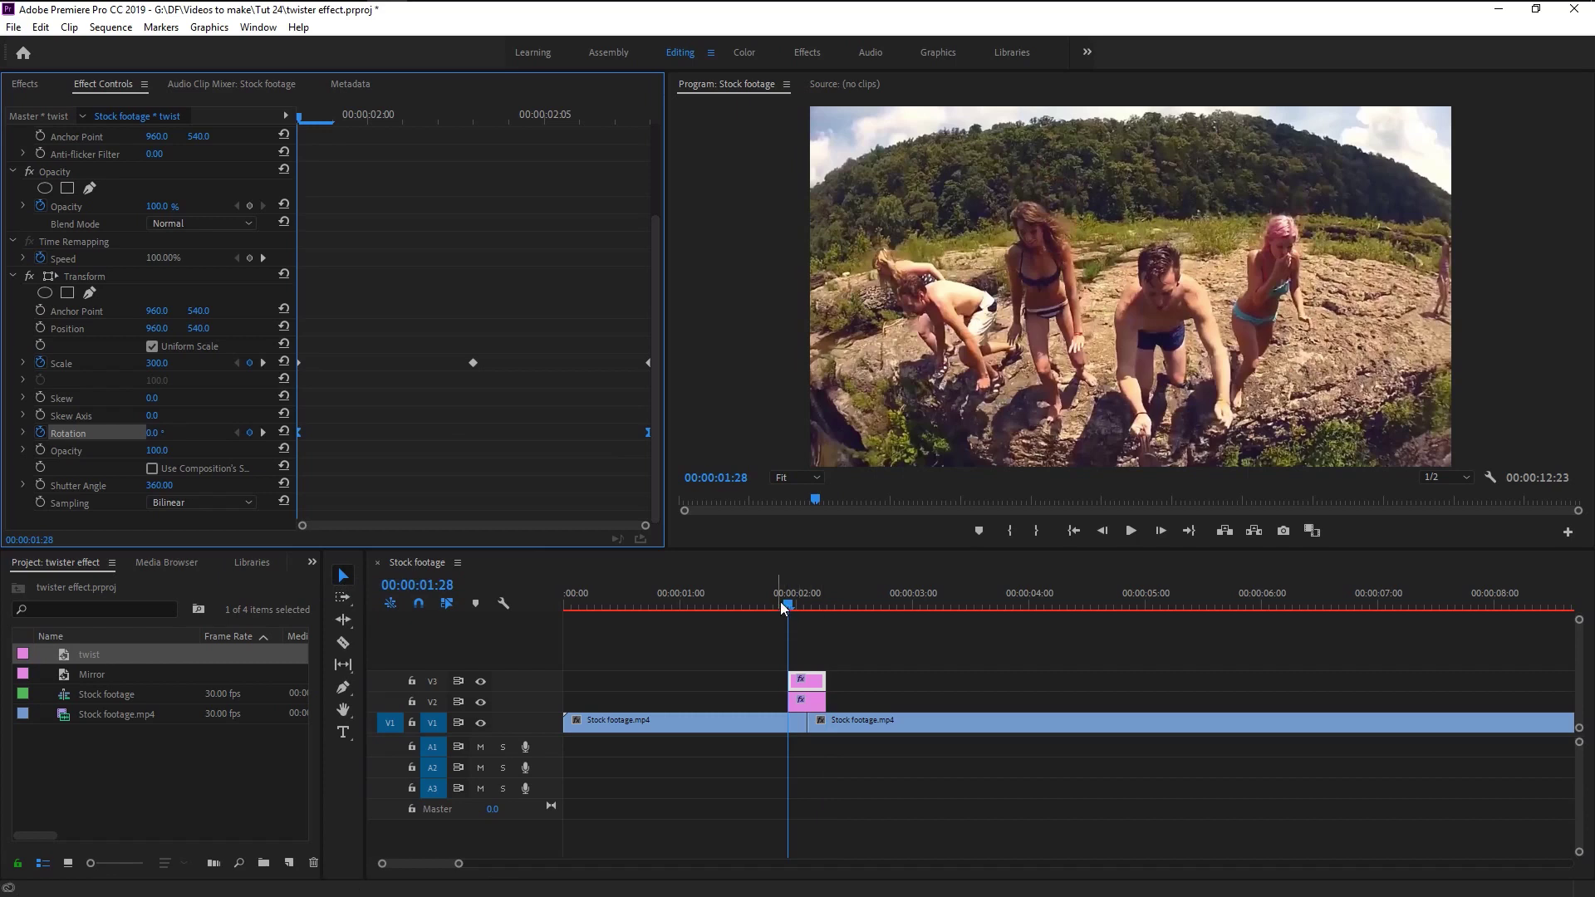
{"action": "left_click", "coordinate": [781, 602]}
{"action": "left_click", "coordinate": [788, 605]}
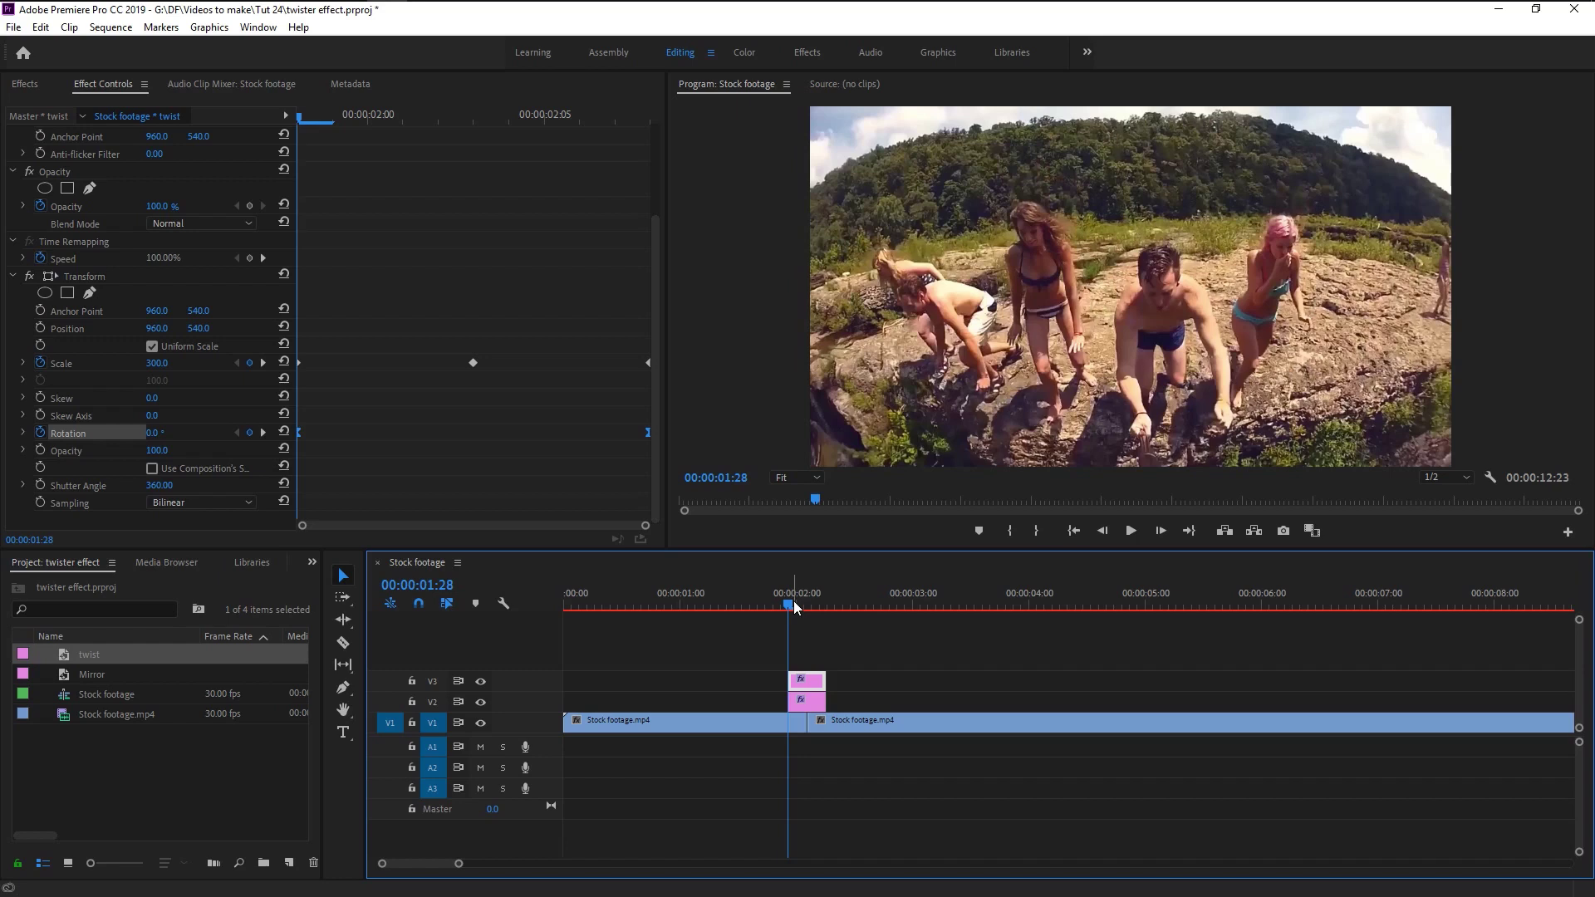
Mark an in point at 00:00:01:28 and an out point at 00:00:02:08, then pull the out point back one frame.
{"action": "key", "text": "i"}
{"action": "left_click_drag", "start_coordinate": [791, 606], "coordinate": [829, 611]}
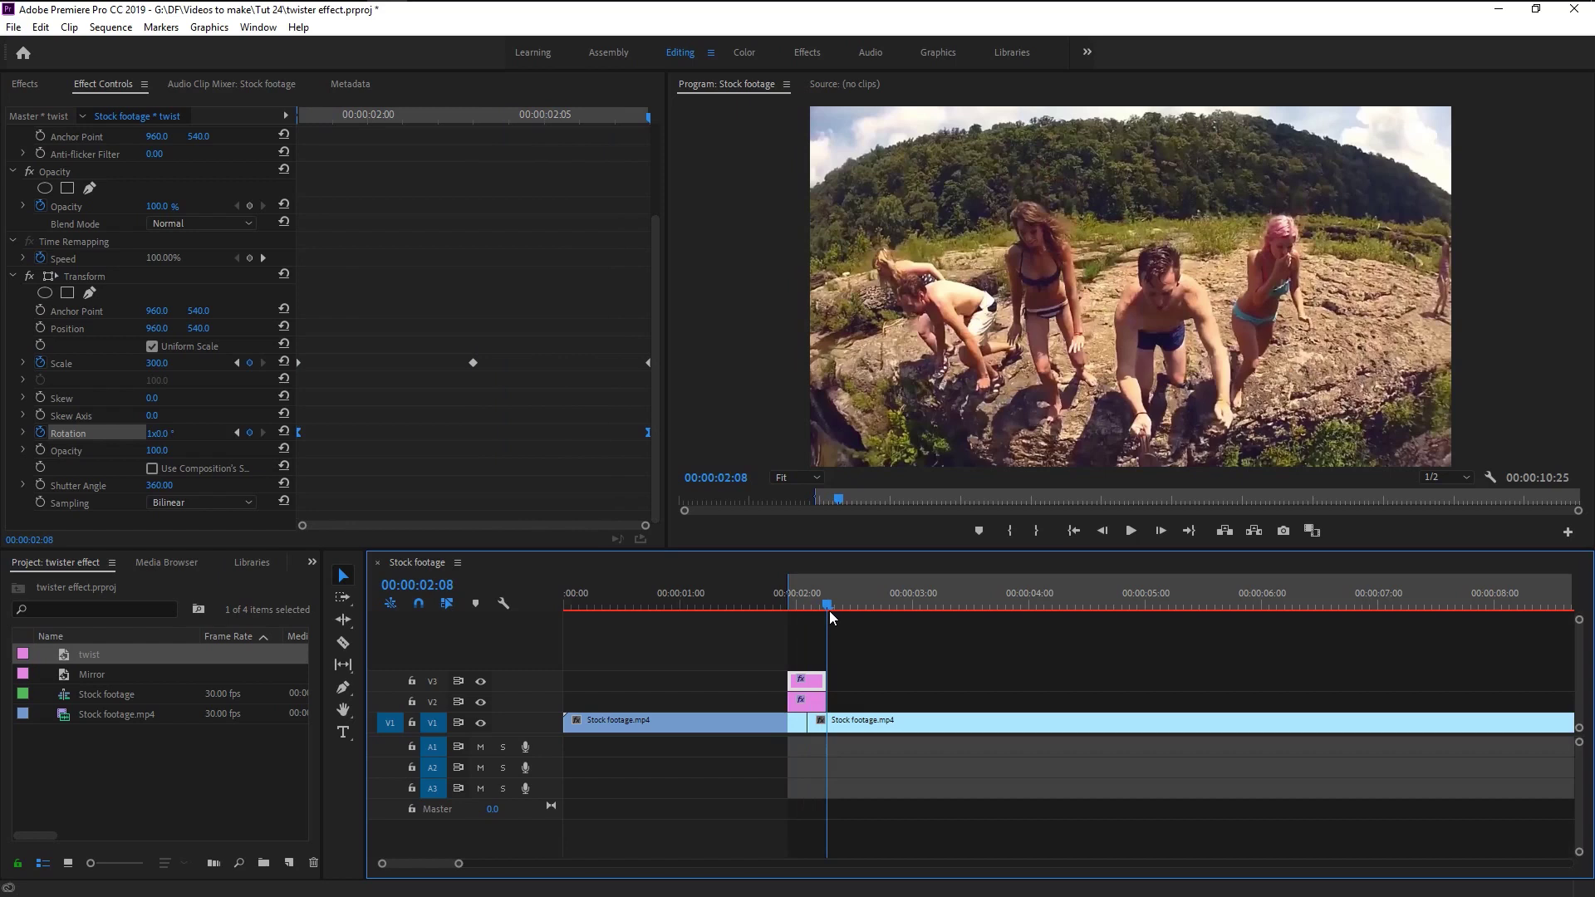
{"action": "key", "text": "o"}
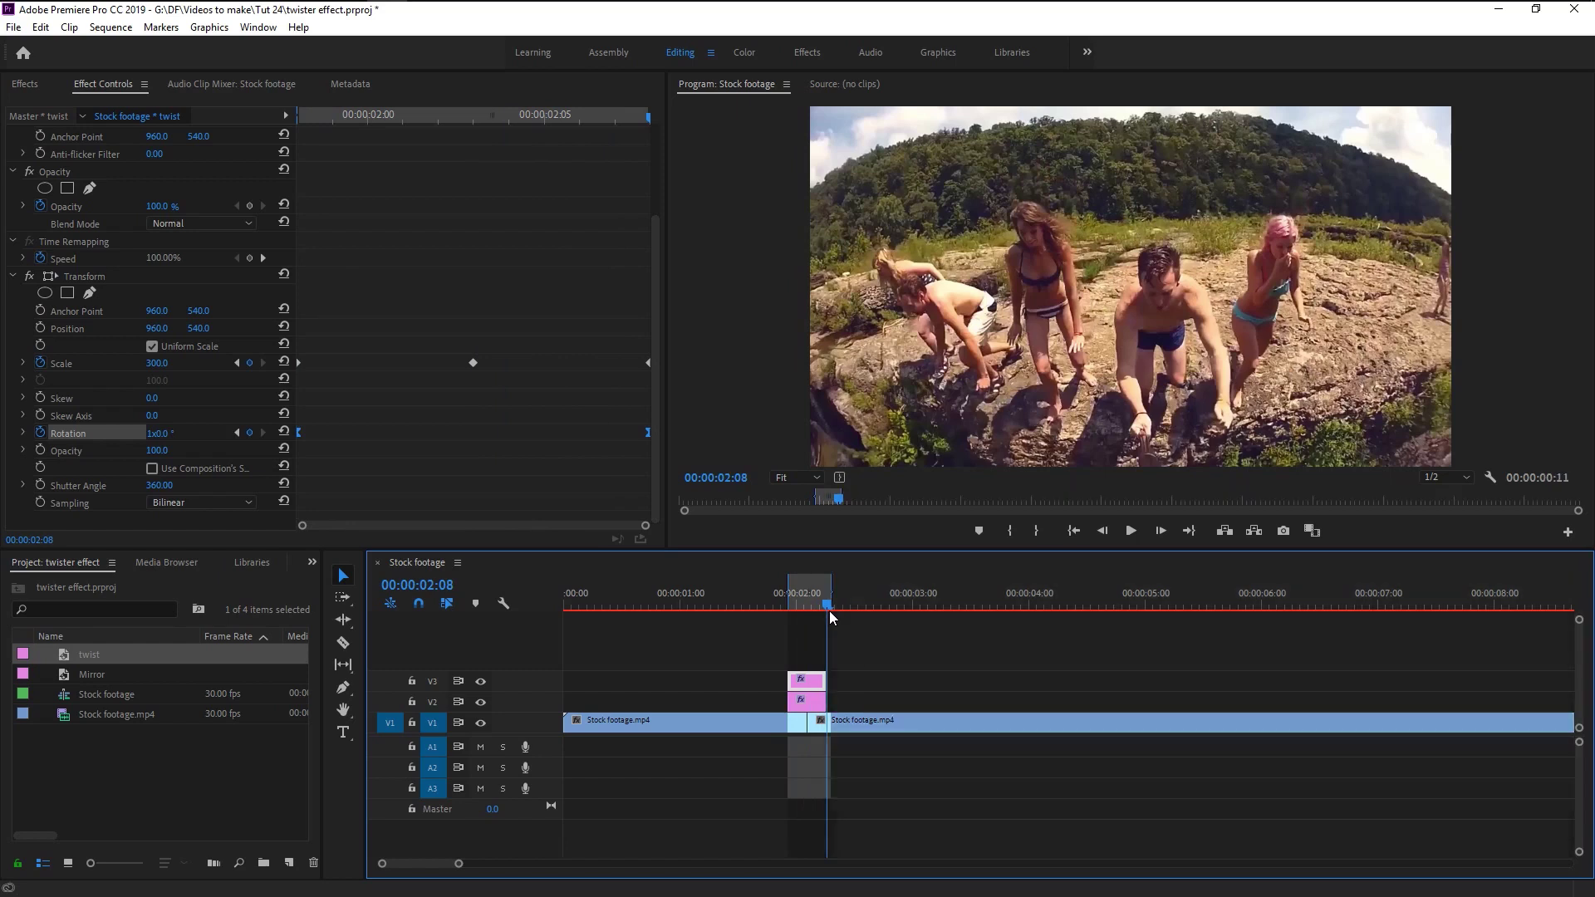
{"action": "key", "text": "Left"}
{"action": "key", "text": "Left"}
{"action": "key", "text": "Left"}
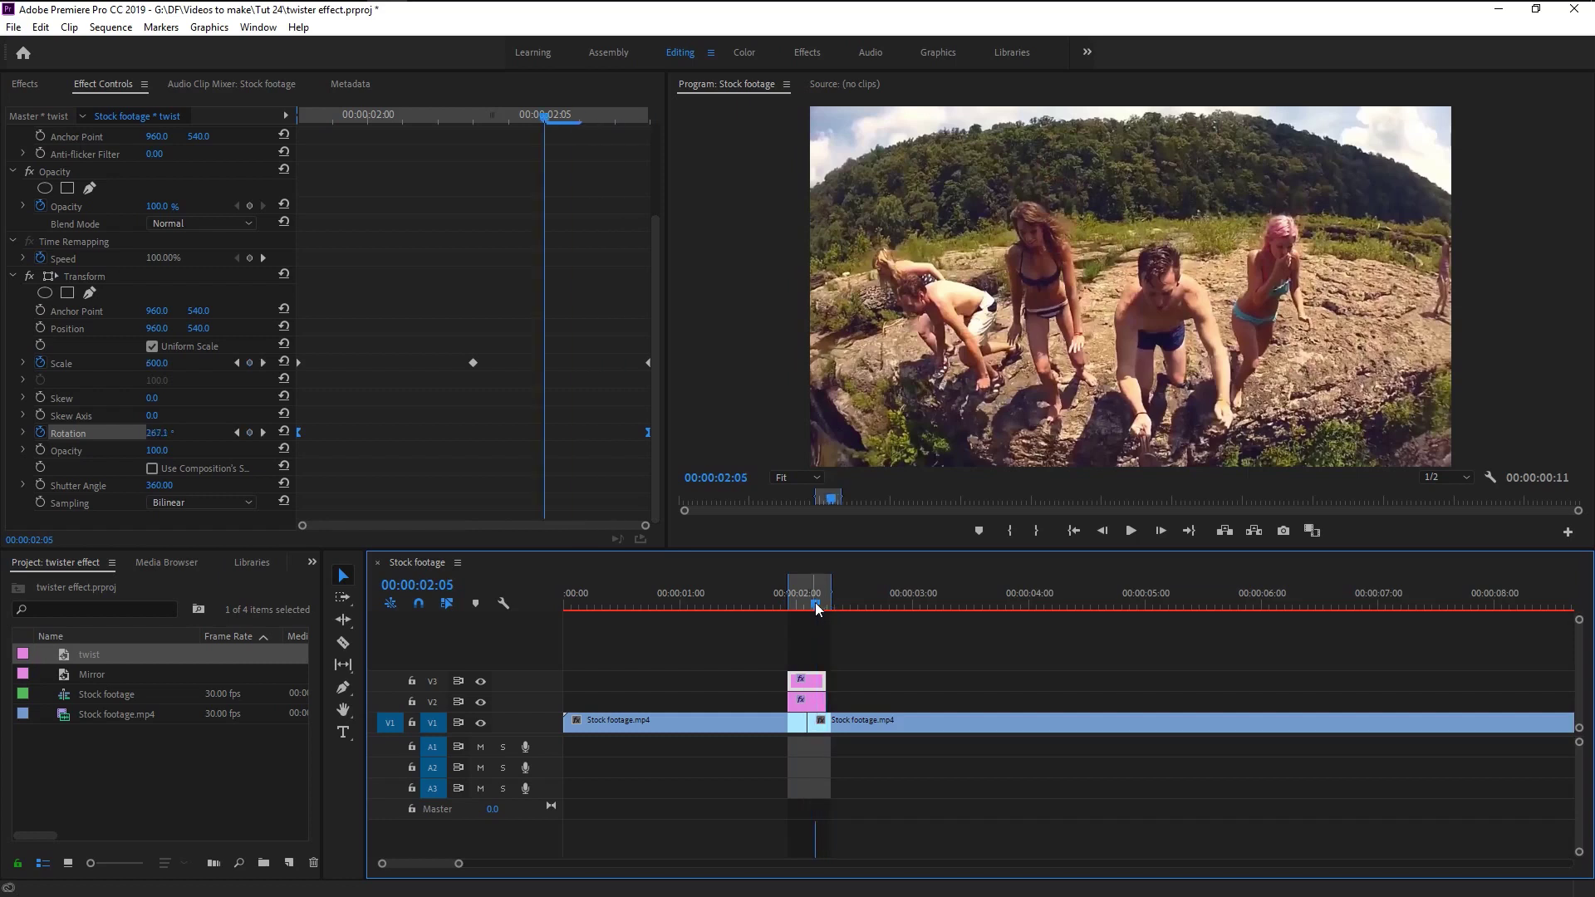
{"action": "left_click_drag", "start_coordinate": [830, 592], "coordinate": [826, 592]}
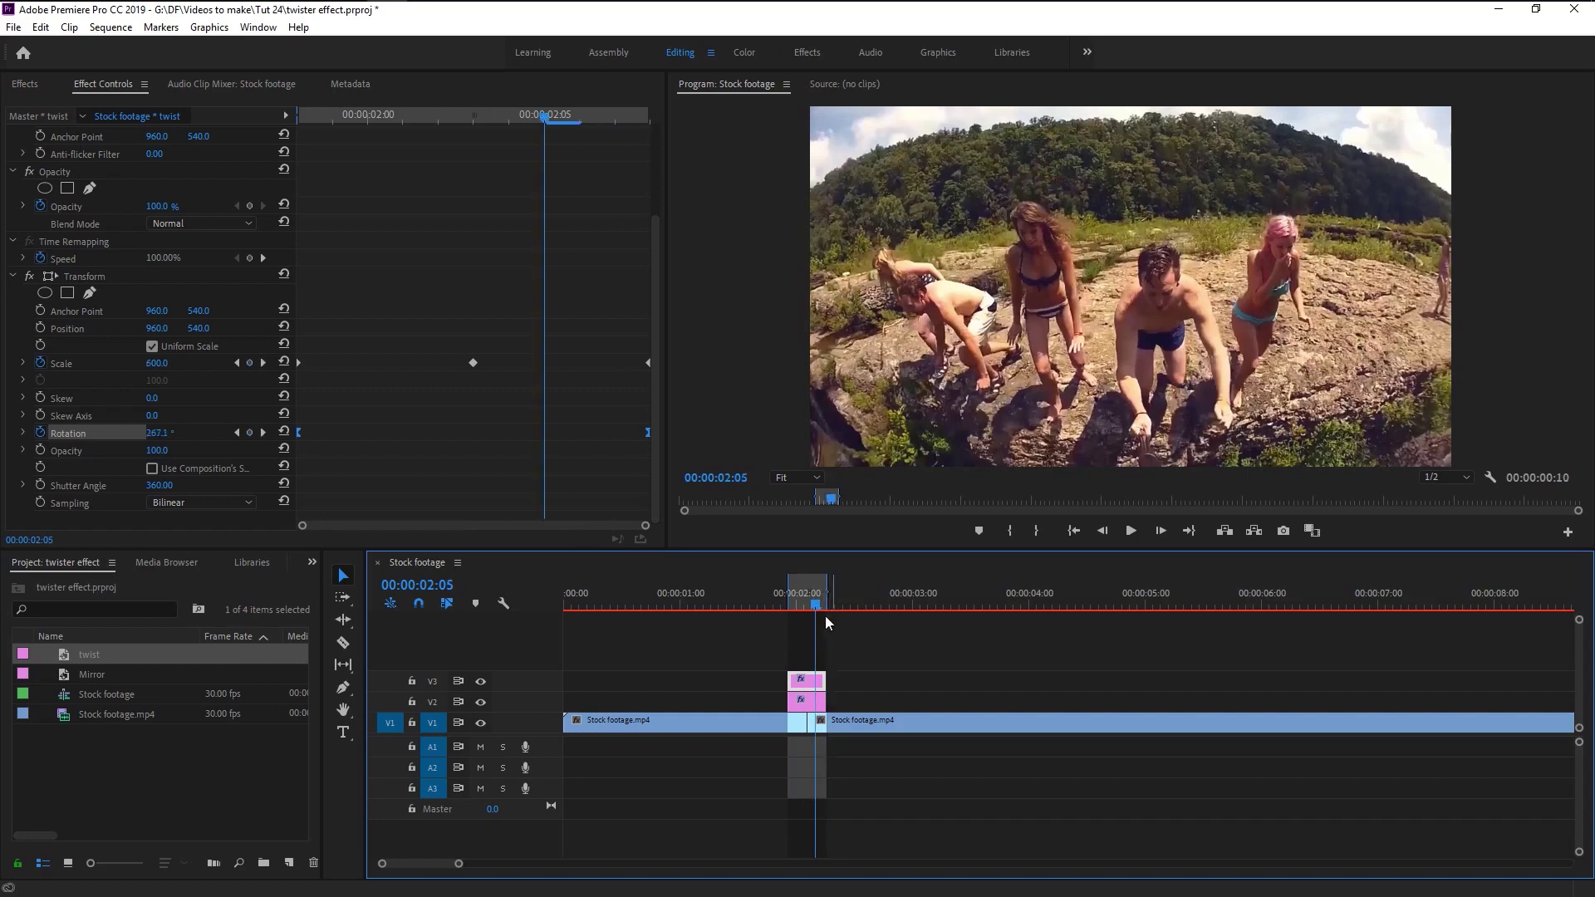
{"action": "left_click", "coordinate": [799, 604]}
{"action": "left_click", "coordinate": [807, 603]}
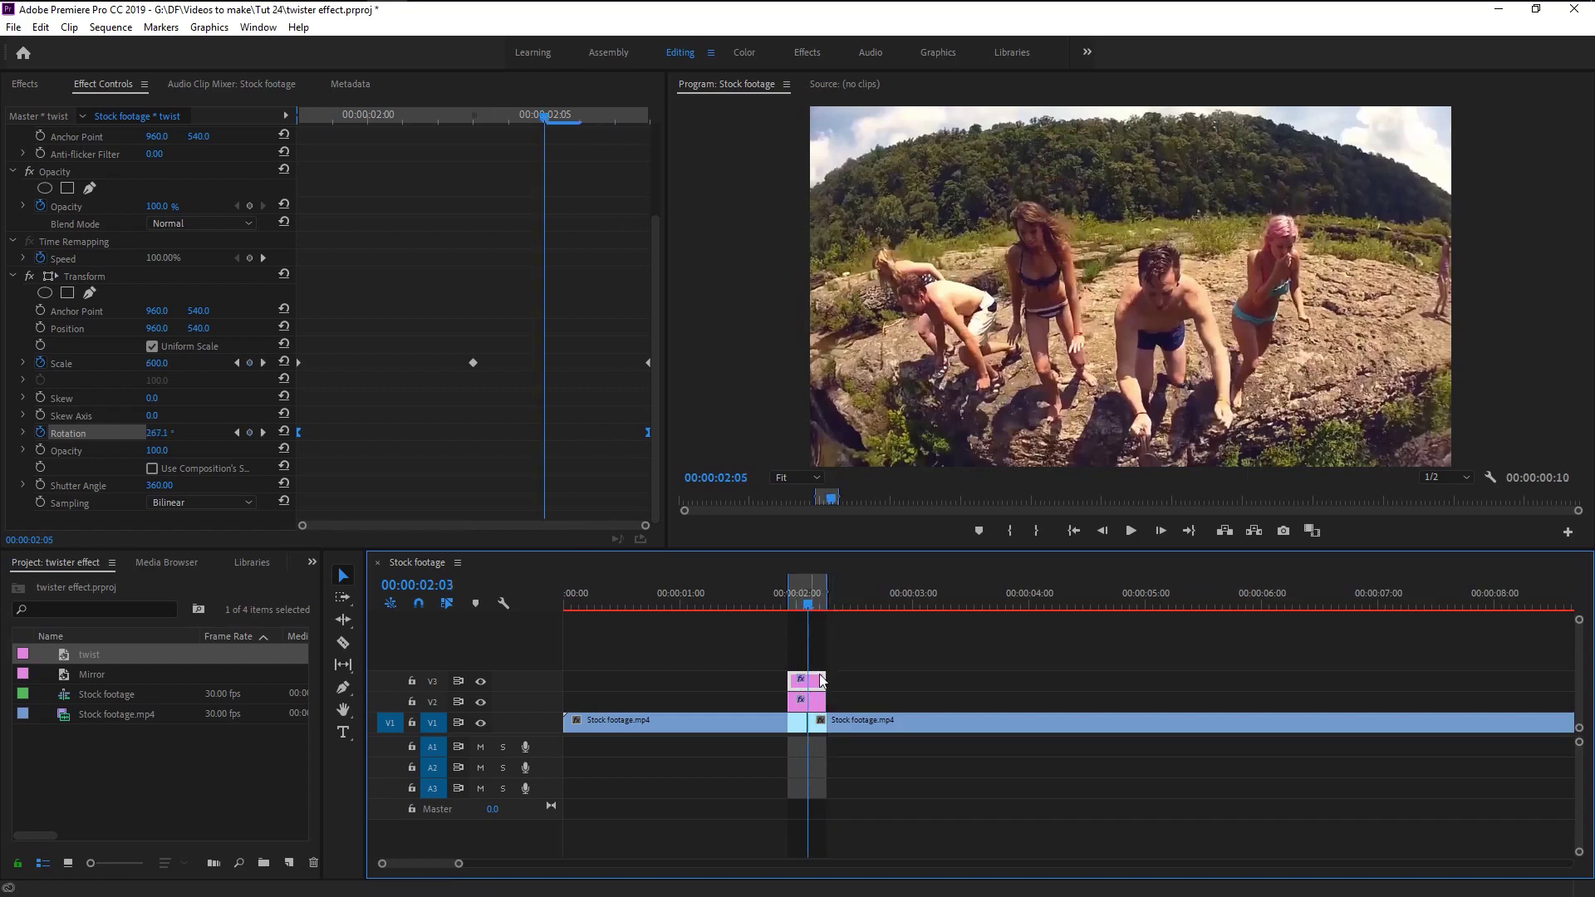
Render the in-to-out range via Sequence > Render In to Out, then clear the in and out points.
{"action": "left_click", "coordinate": [93, 30]}
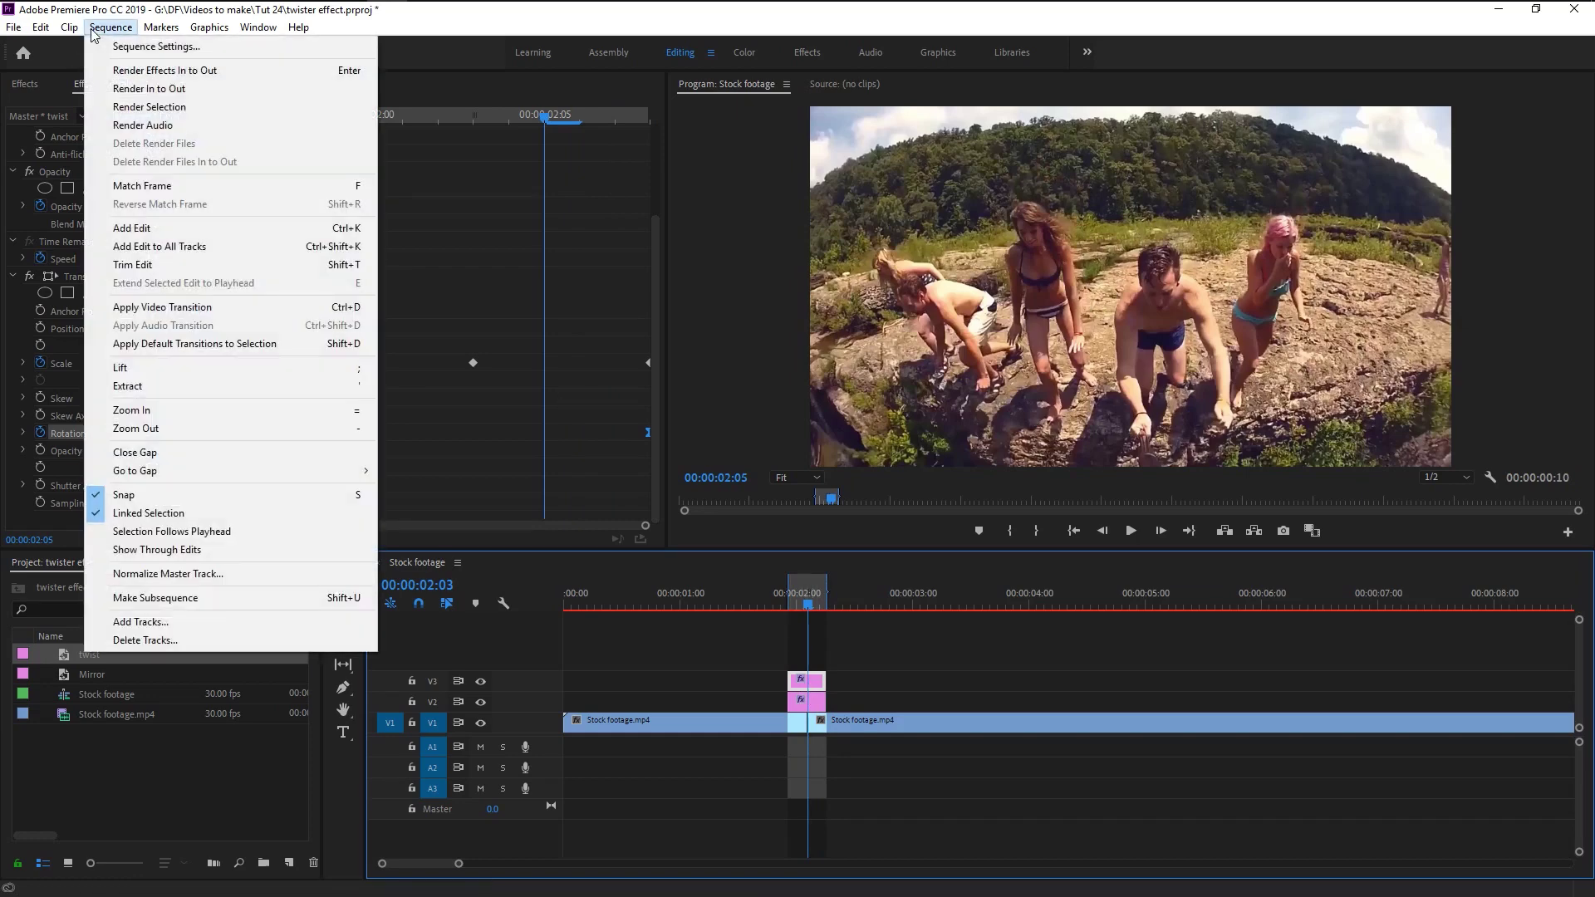
{"action": "left_click", "coordinate": [125, 89]}
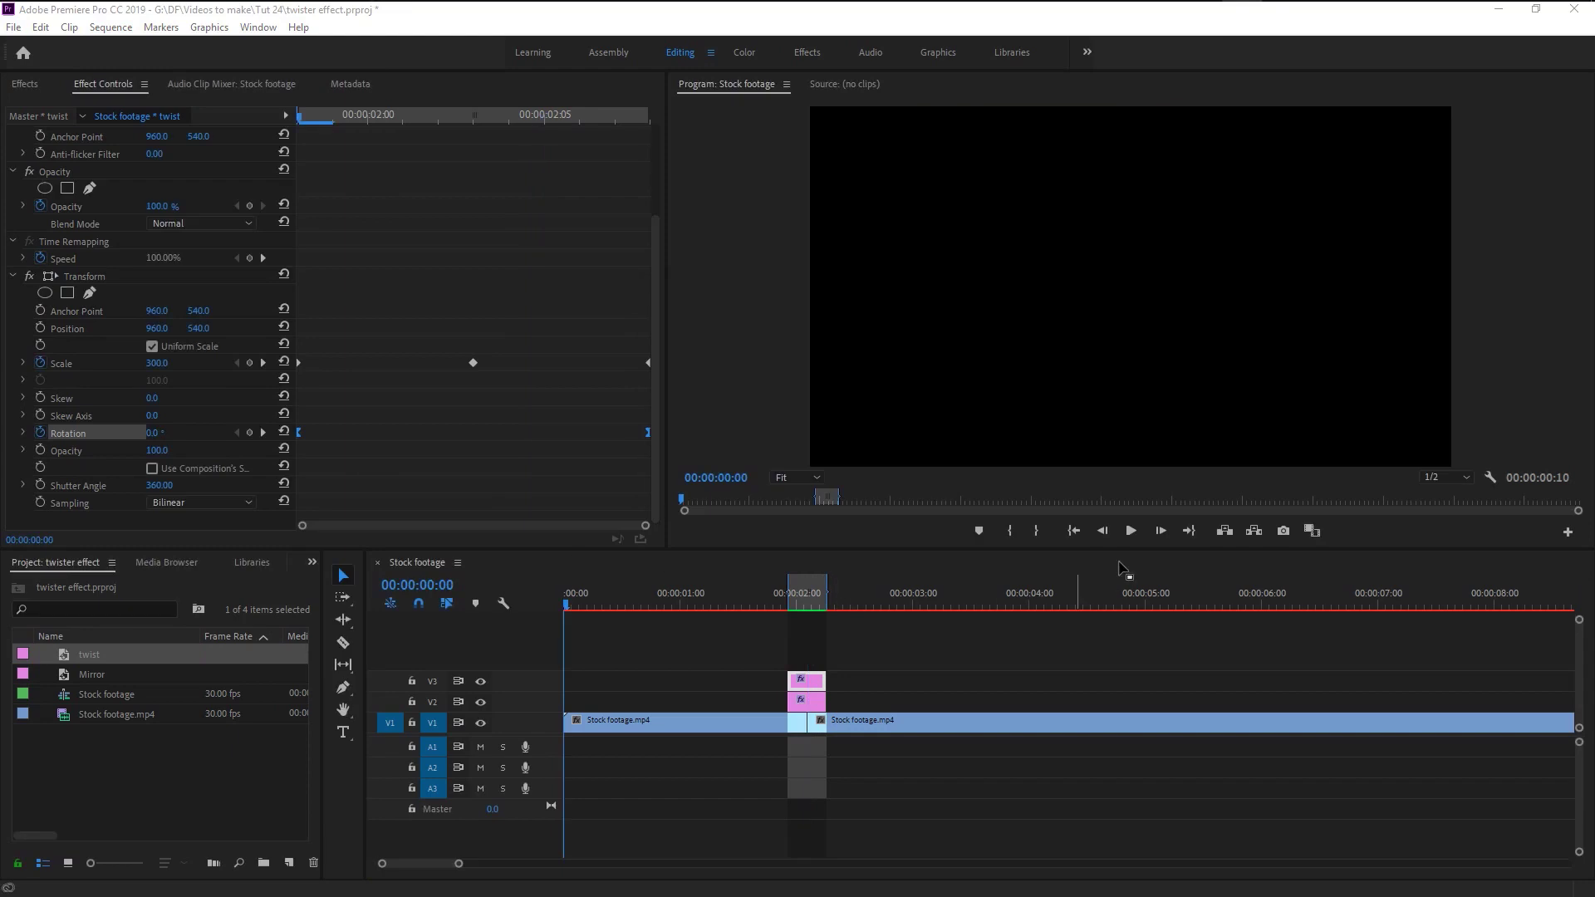
{"action": "right_click", "coordinate": [813, 586]}
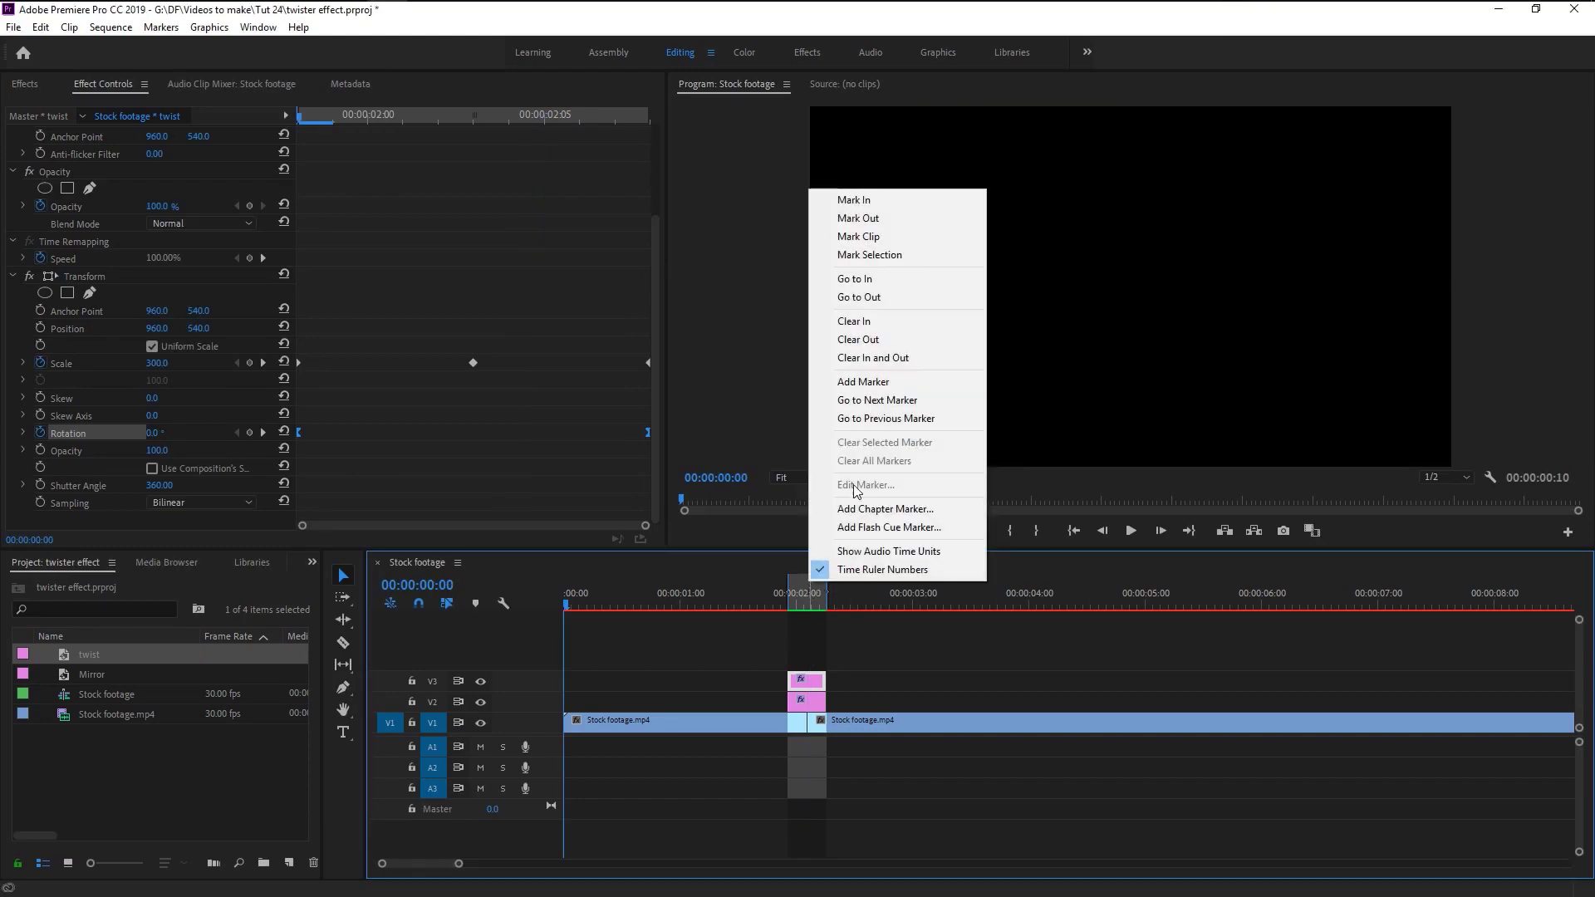
{"action": "left_click", "coordinate": [898, 358]}
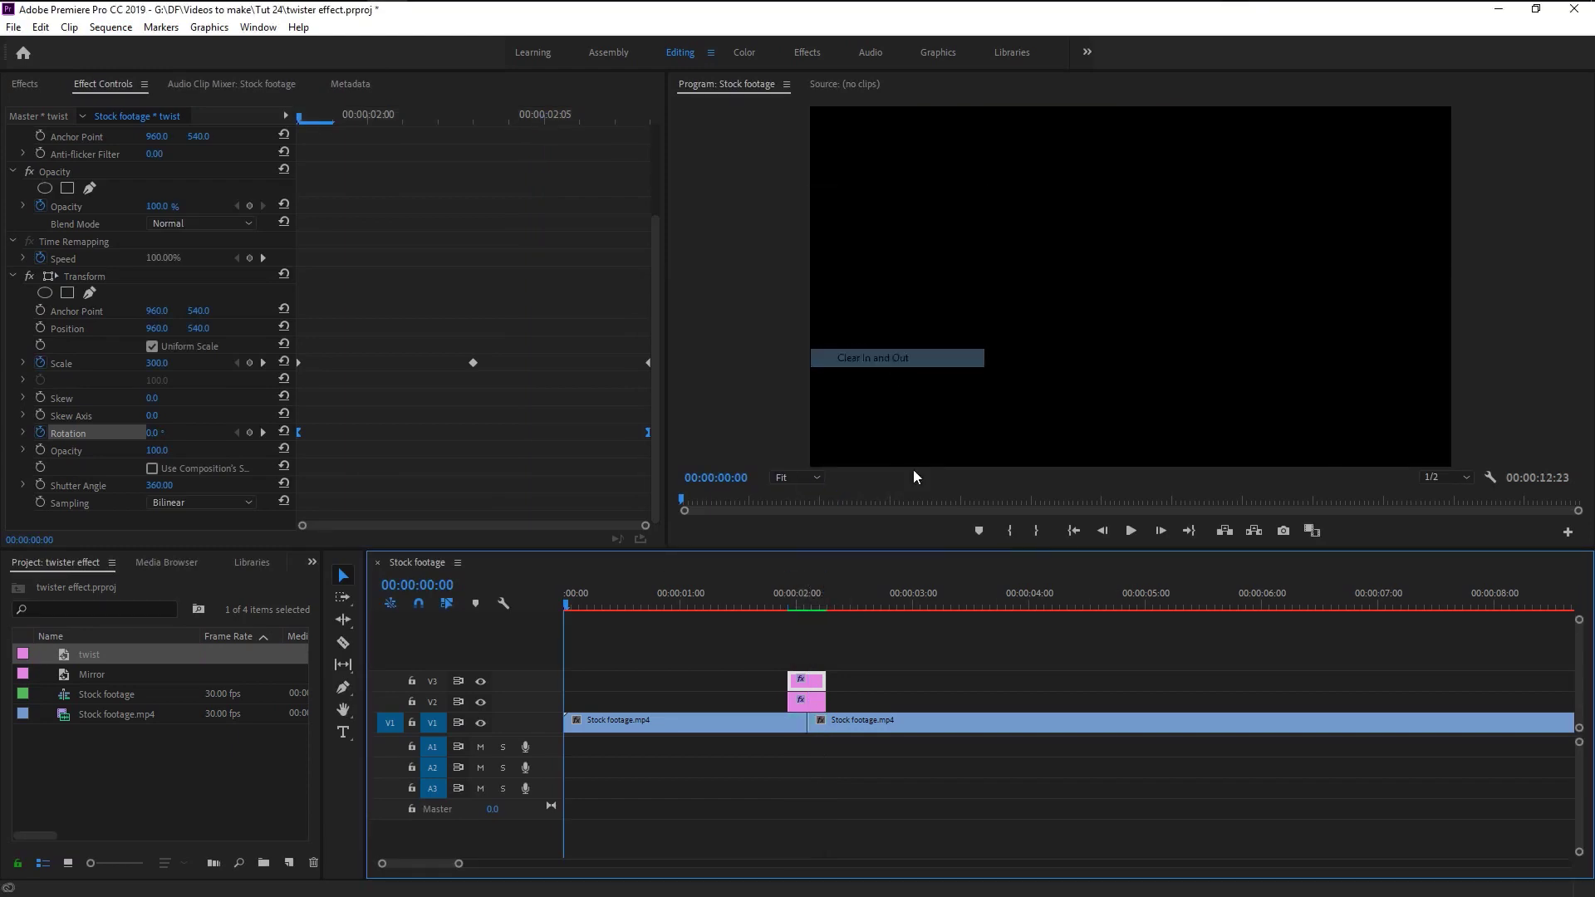
Play the twist transition several times from just before the cut, then zoom the timeline out.
{"action": "left_click", "coordinate": [1131, 530]}
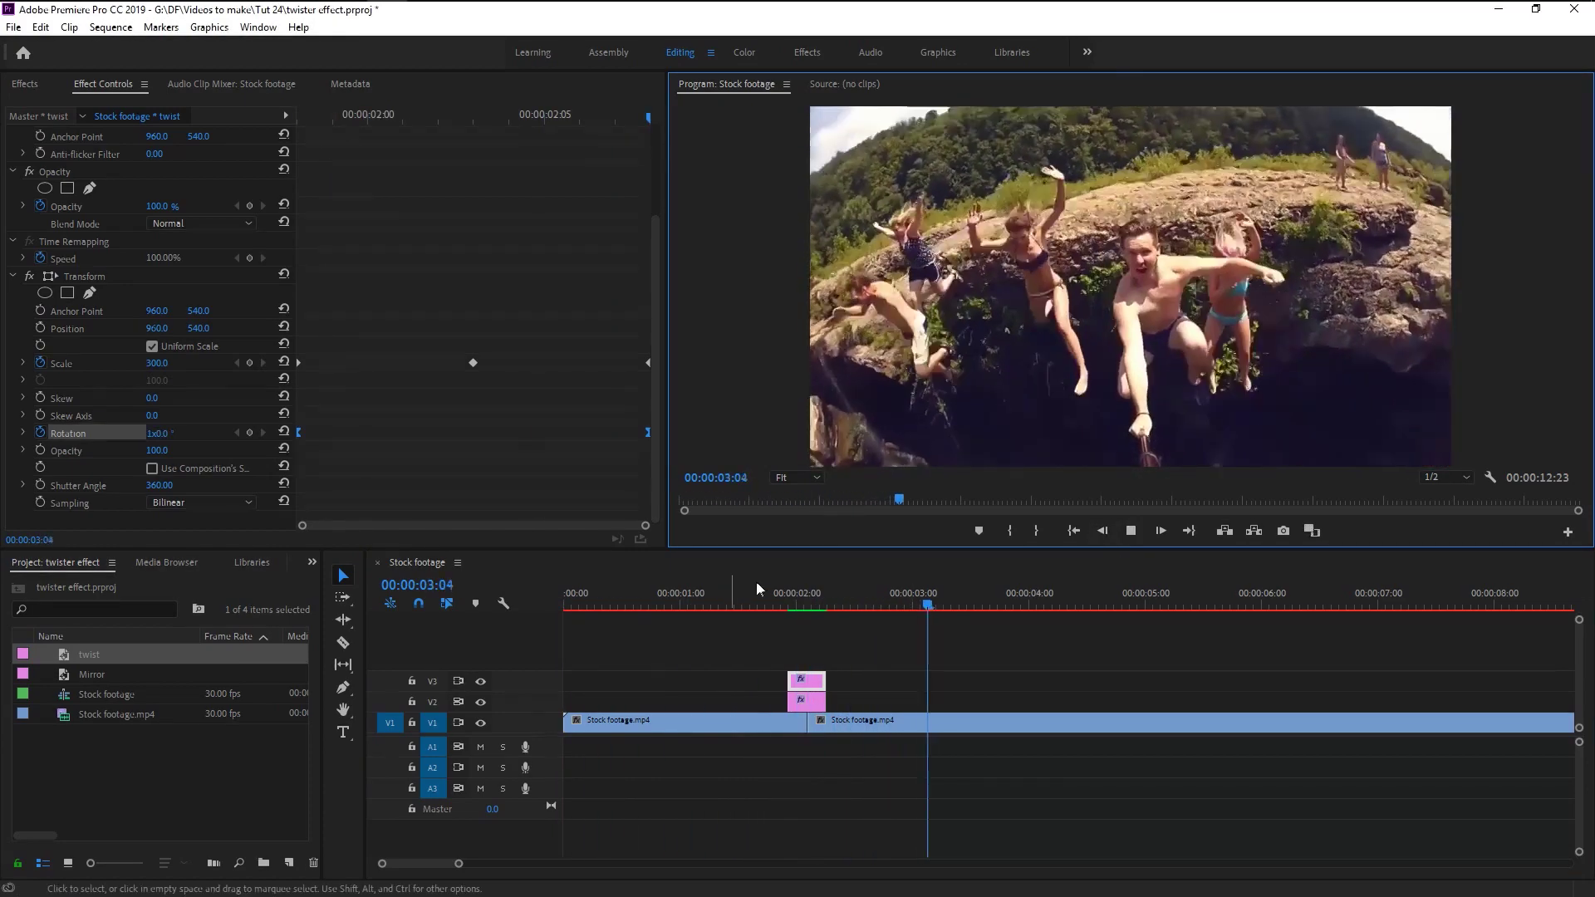
{"action": "left_click", "coordinate": [761, 594]}
{"action": "left_click", "coordinate": [1131, 531]}
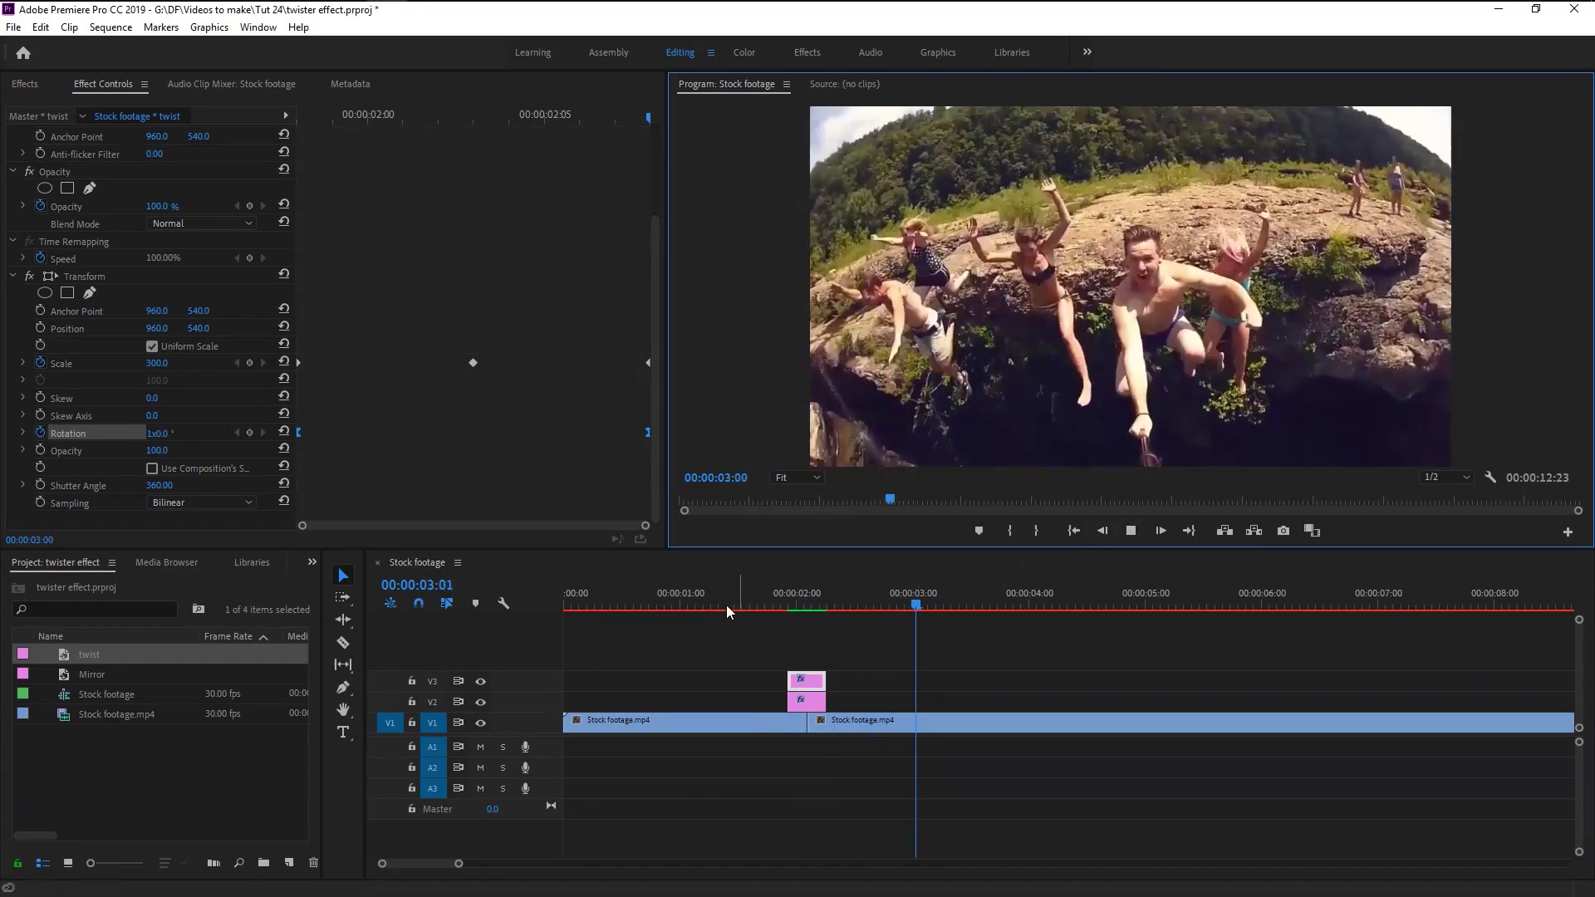
{"action": "left_click", "coordinate": [1046, 592]}
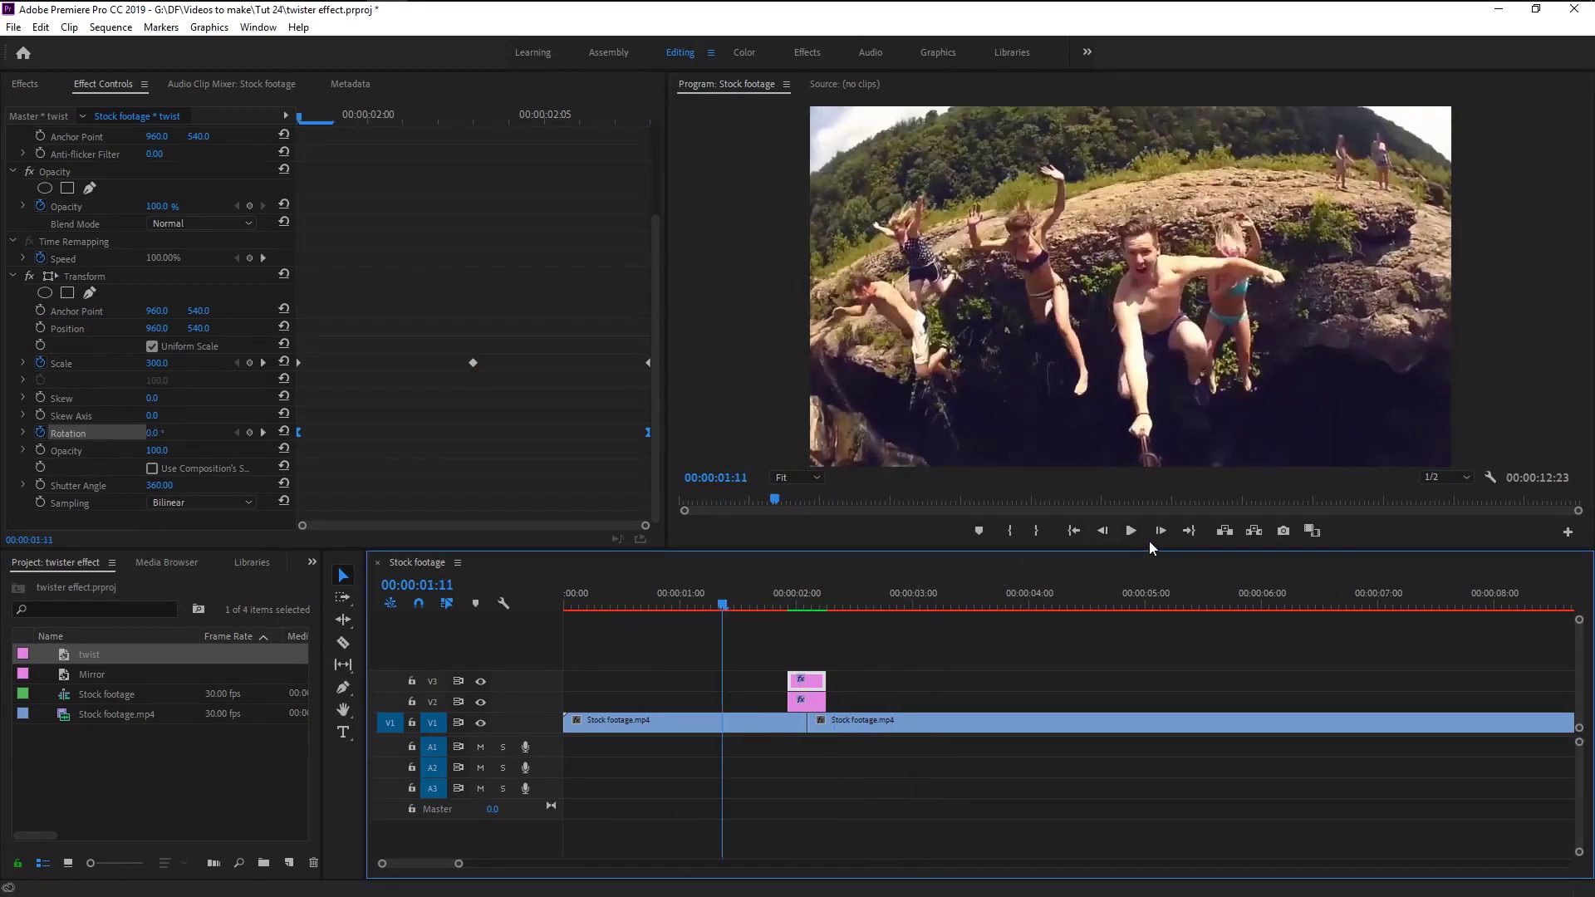
{"action": "left_click", "coordinate": [1130, 532]}
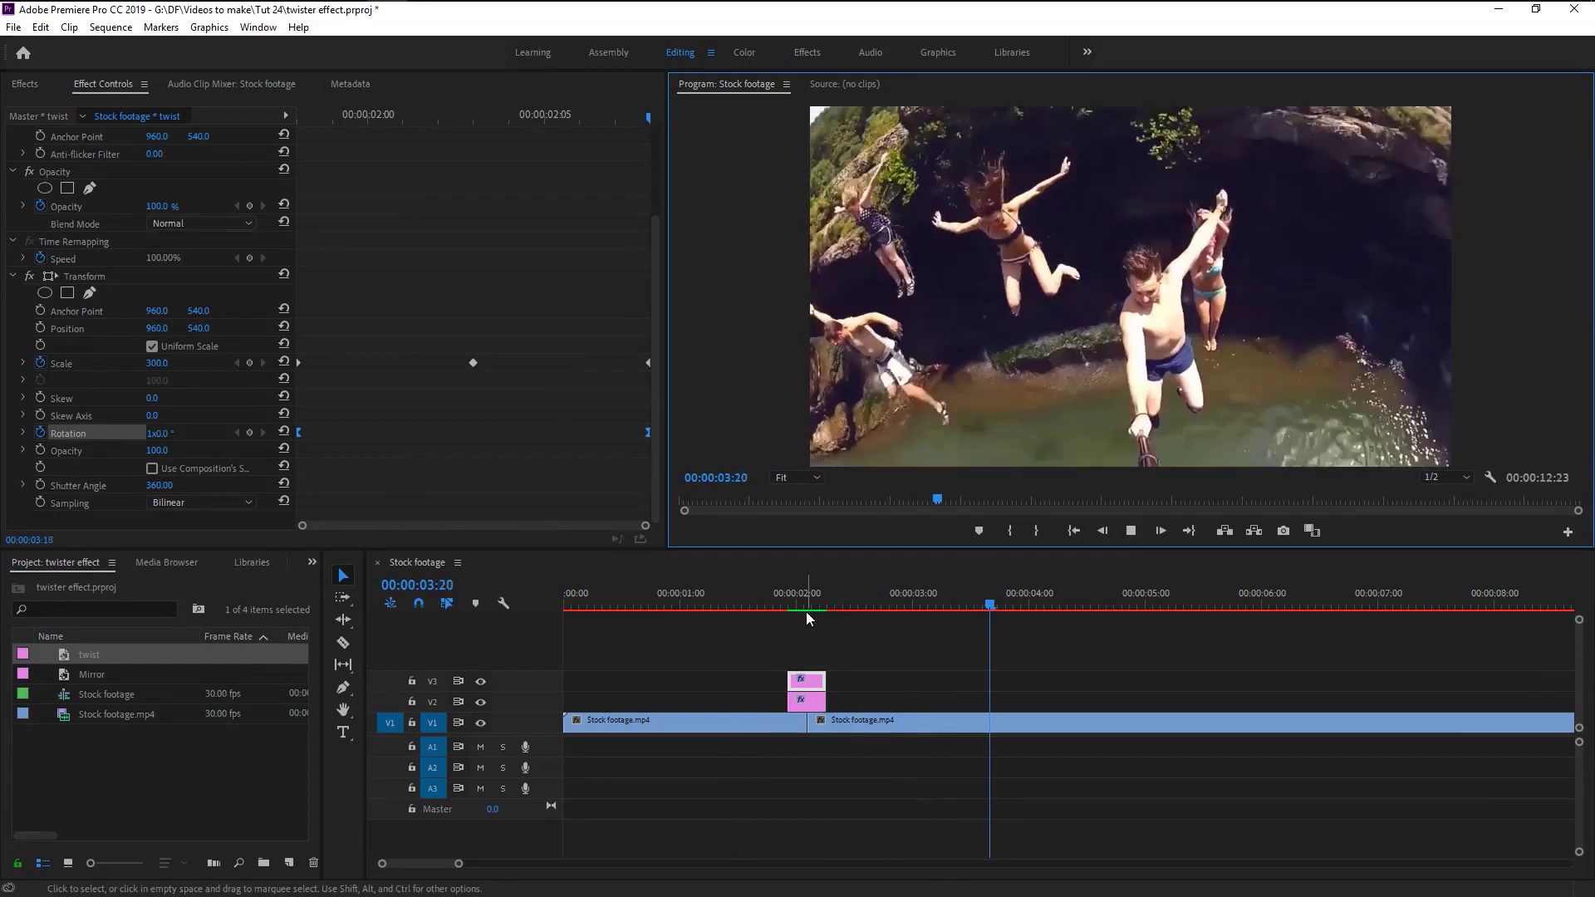
{"action": "key", "text": "space"}
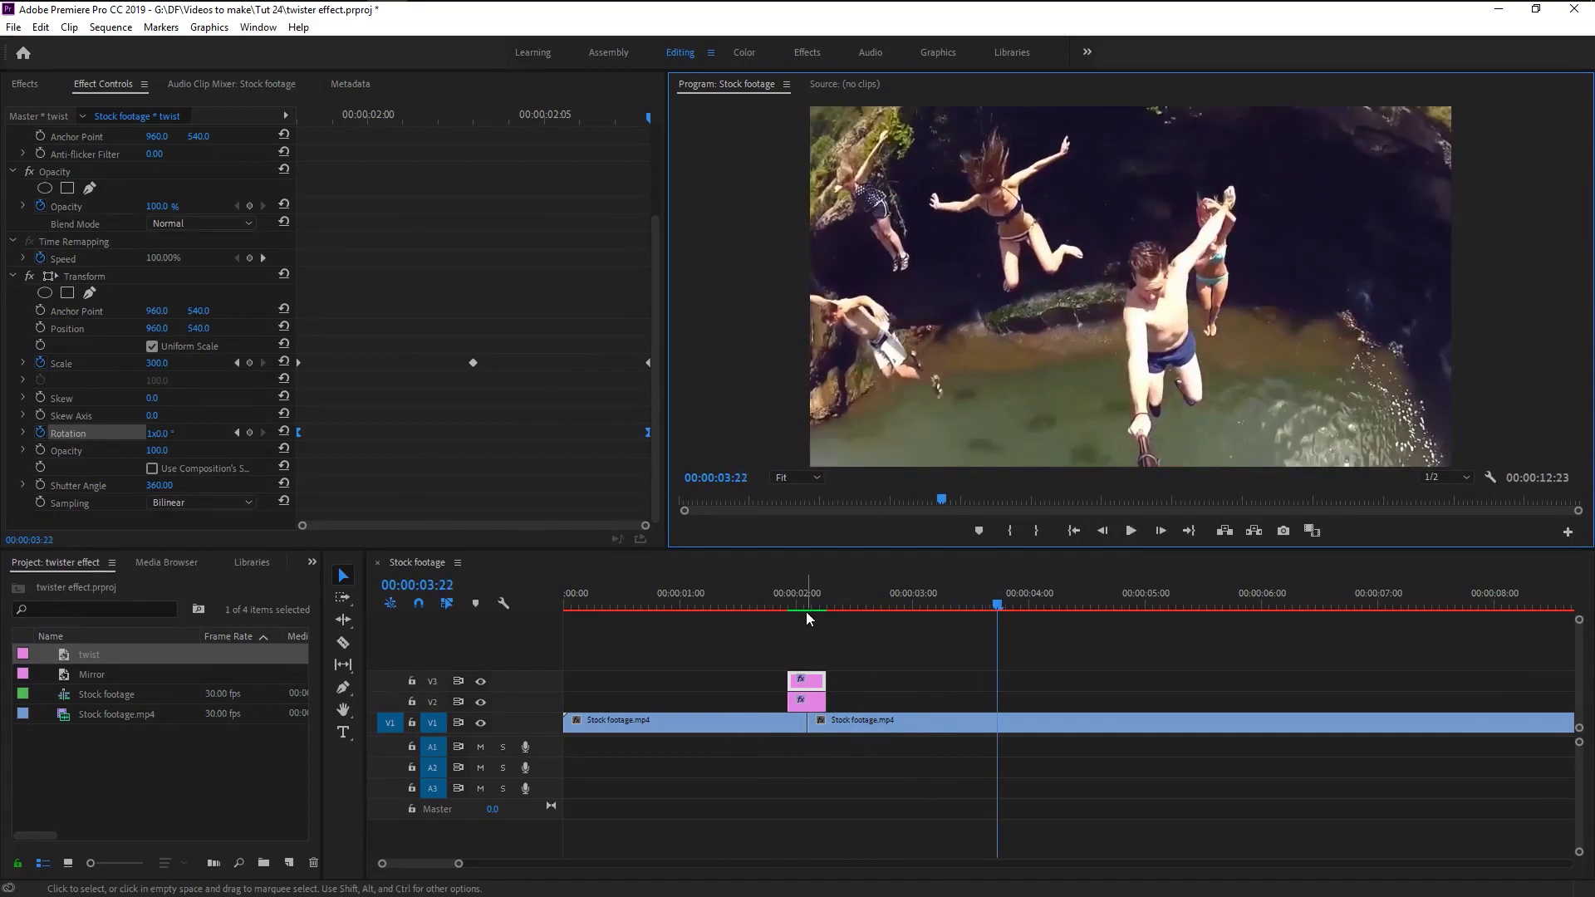
{"action": "key", "text": "minus"}
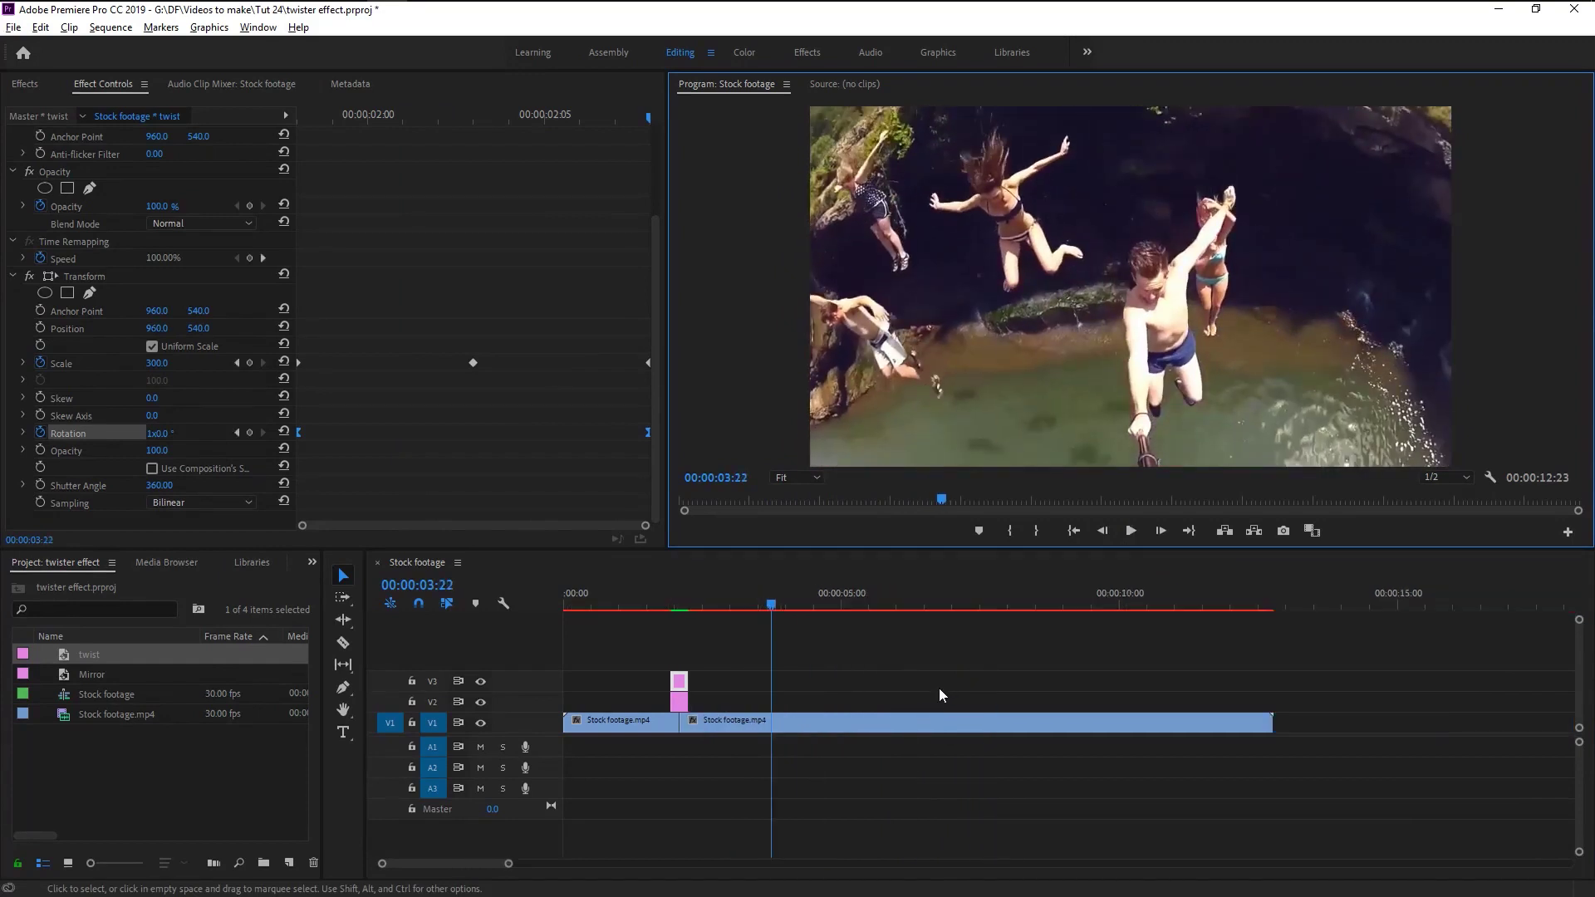
Find the exact frame of the next scene change and split the V1 footage there.
{"action": "key", "text": "minus"}
{"action": "left_click_drag", "start_coordinate": [735, 605], "coordinate": [750, 605]}
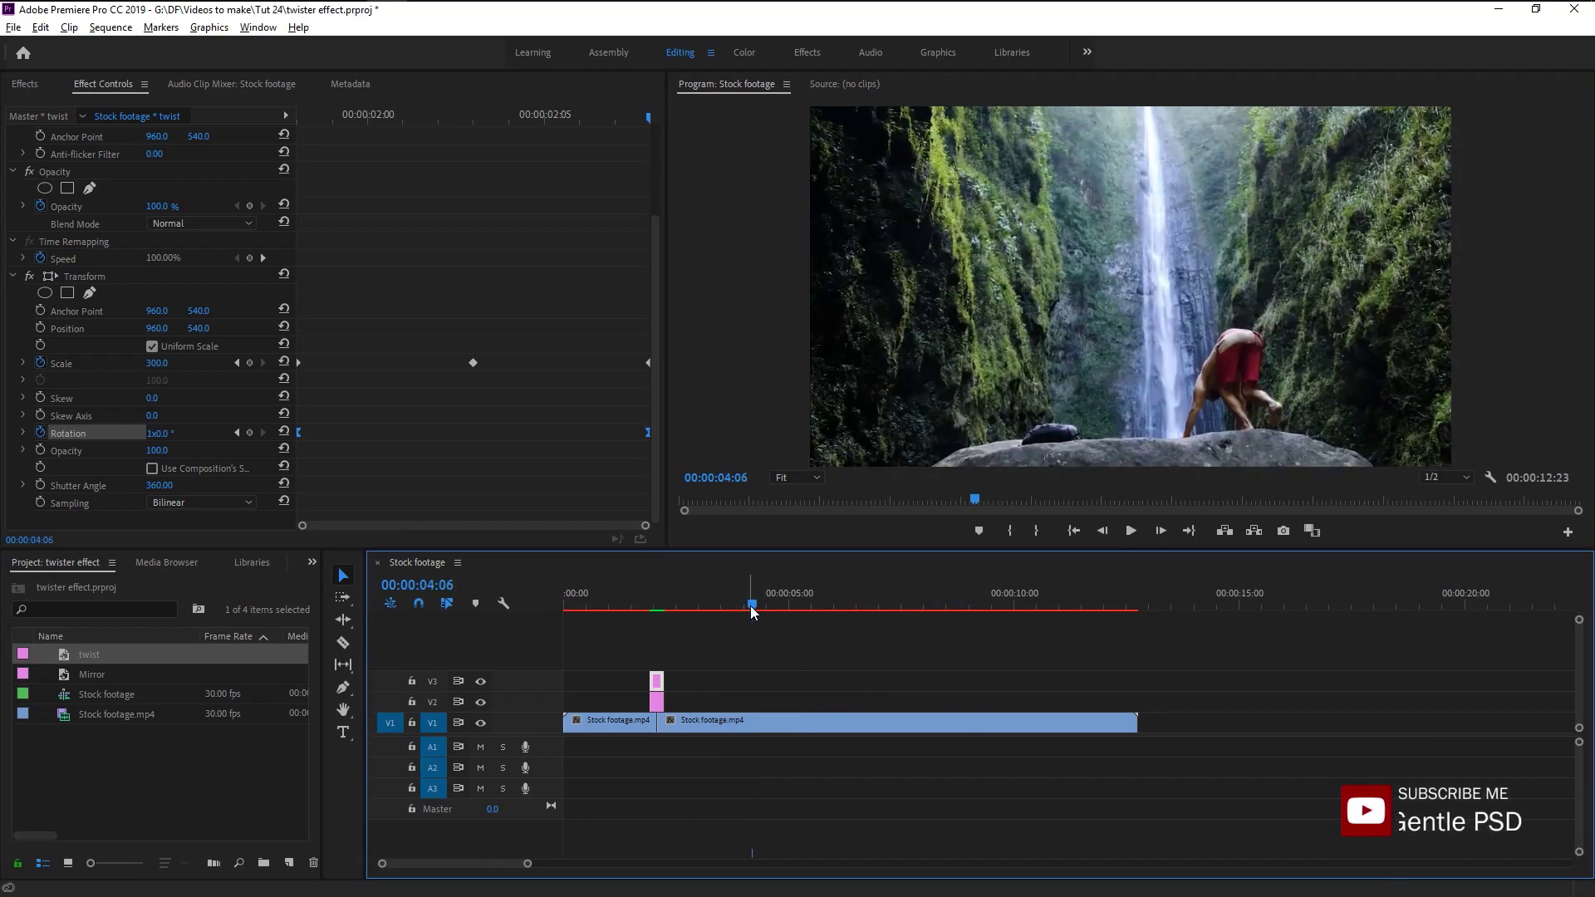
{"action": "key", "text": "Left"}
{"action": "key", "text": "Left"}
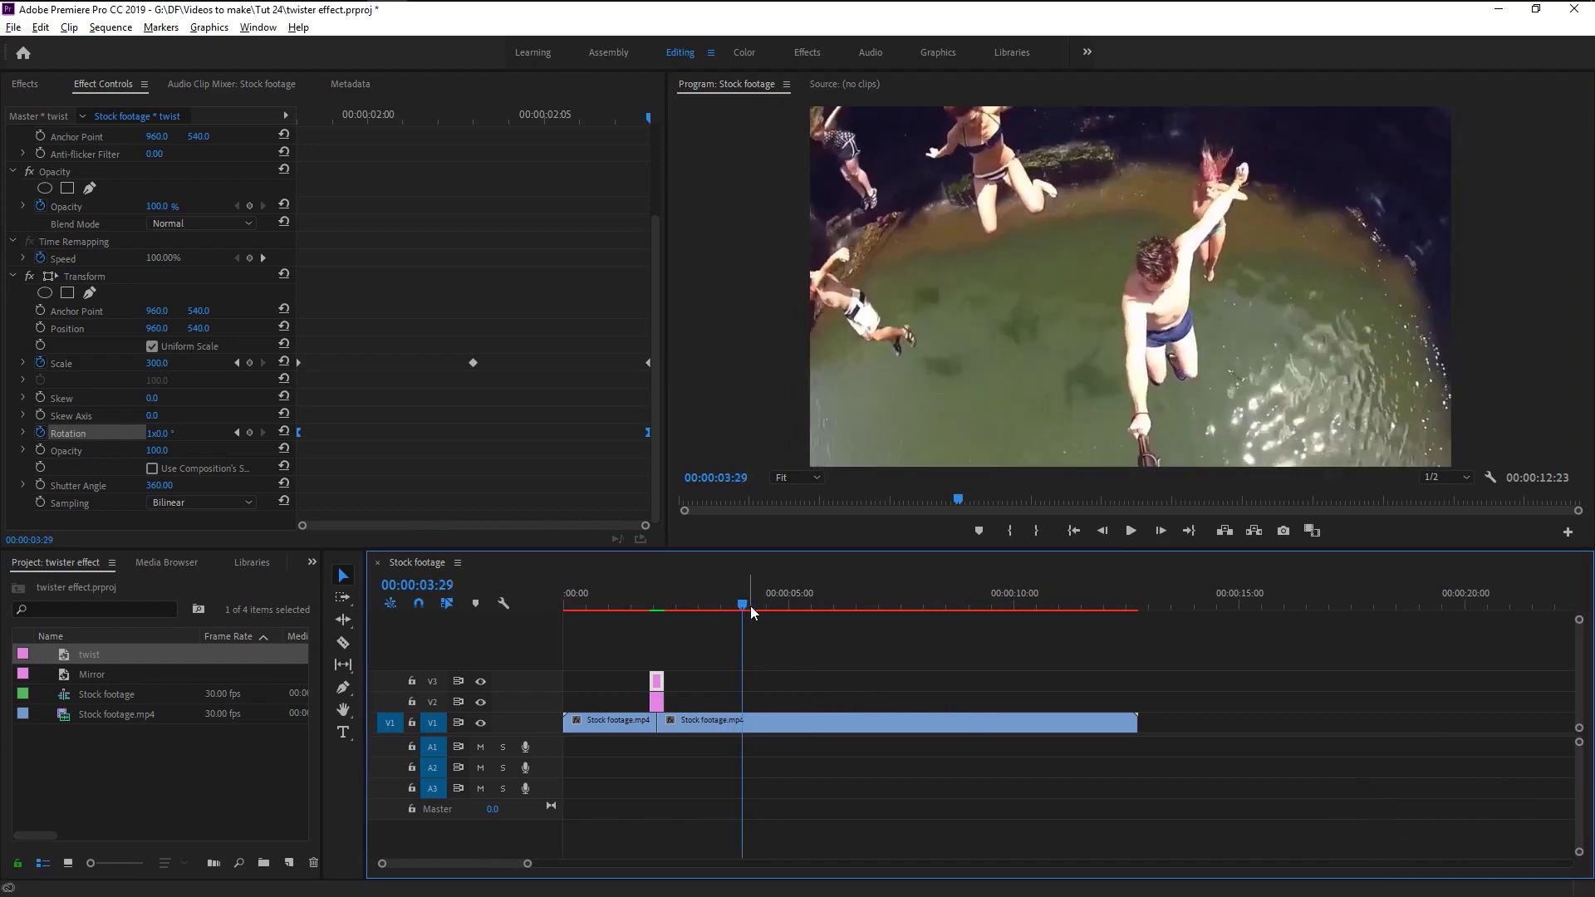
{"action": "key", "text": "Right"}
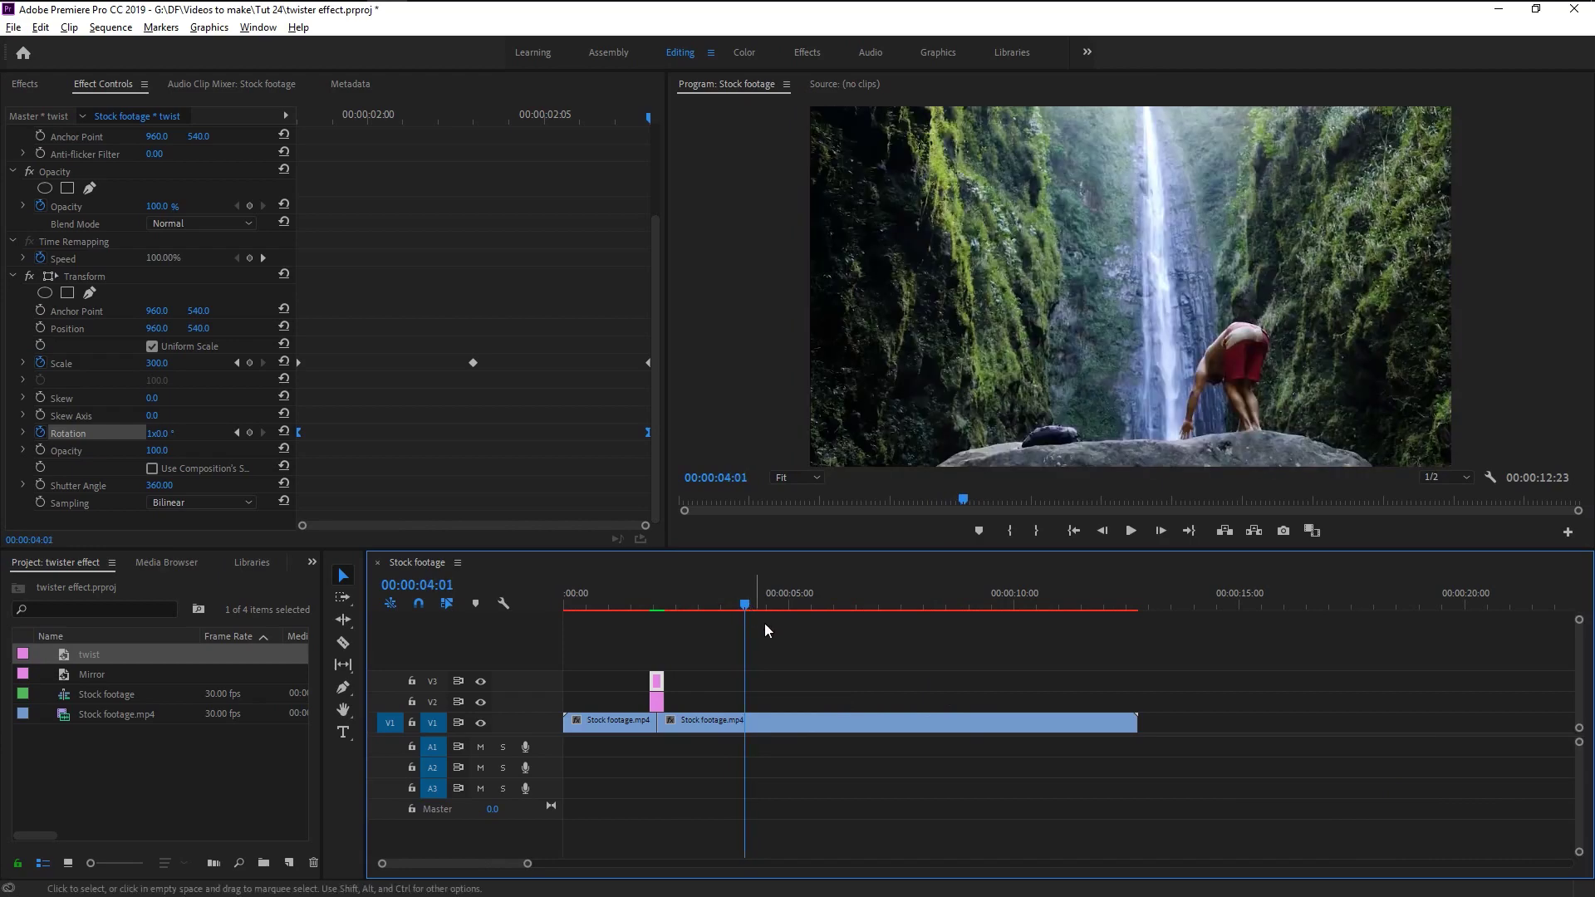
{"action": "key", "text": "c"}
{"action": "key", "text": "ctrl+k"}
{"action": "key", "text": "space"}
Split the footage at the following two scene changes, then select the pink twist and Mirror layers.
{"action": "left_click", "coordinate": [822, 721]}
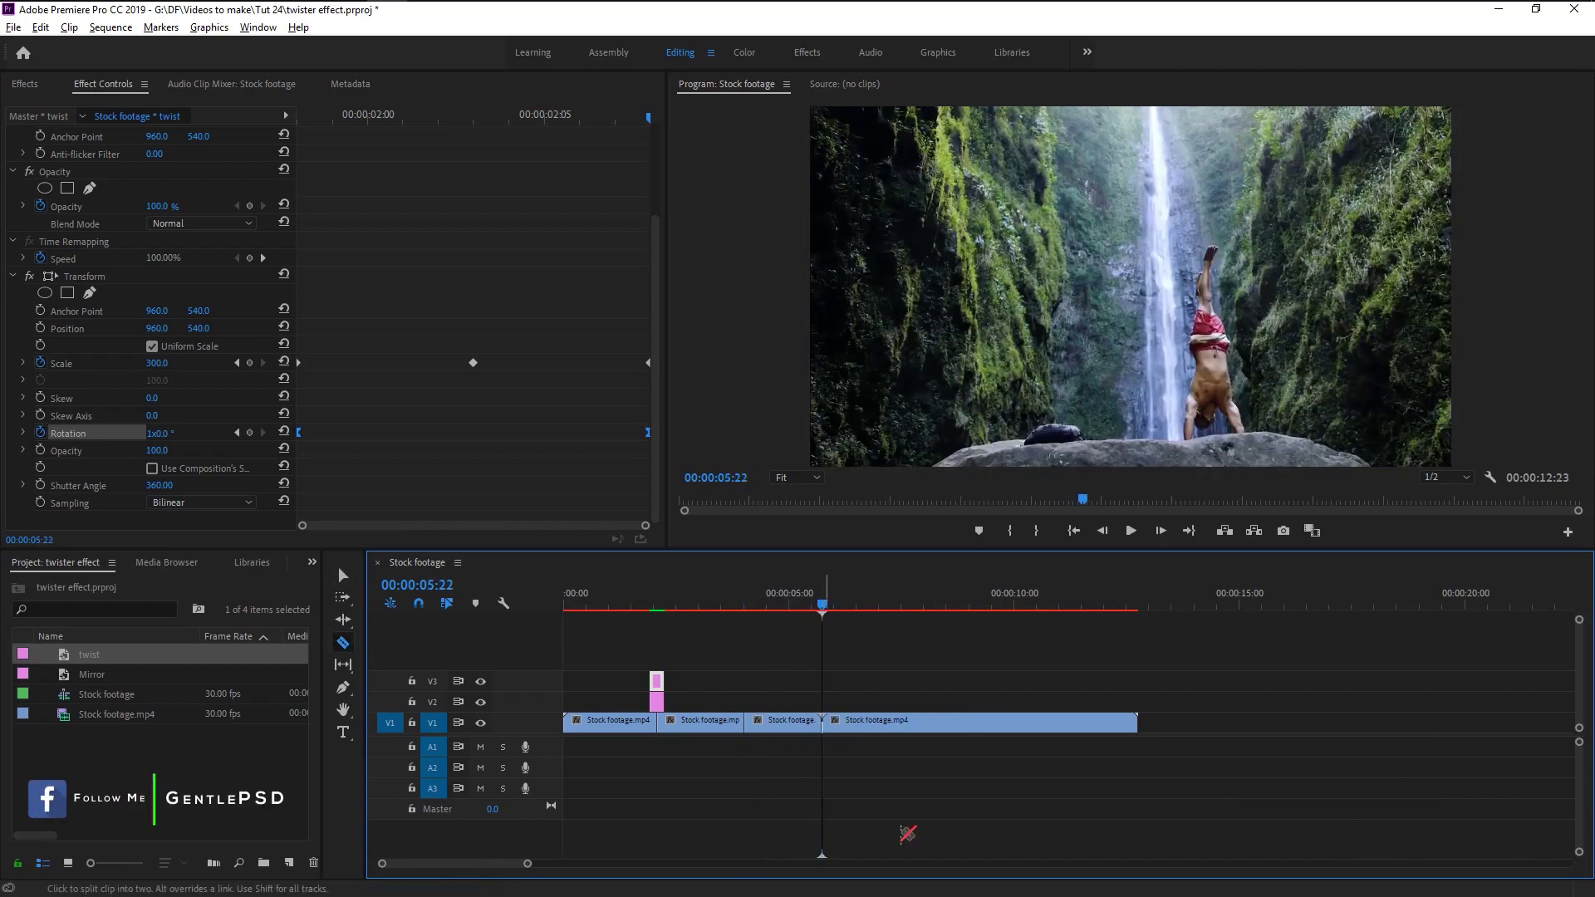
{"action": "key", "text": "ctrl+k"}
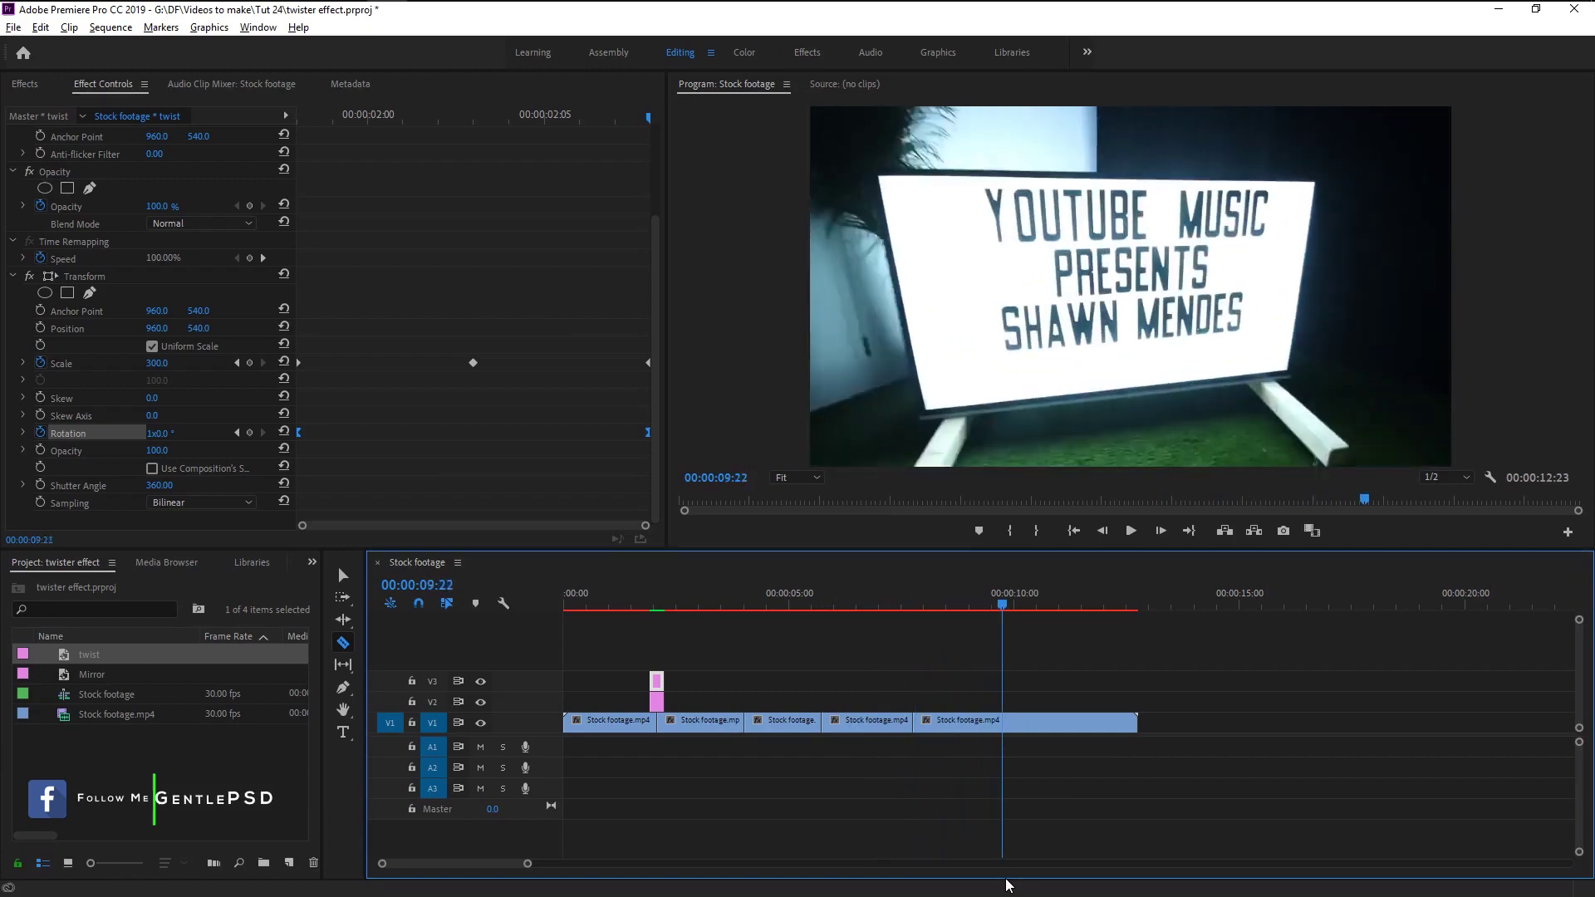
{"action": "key", "text": "ctrl+k"}
{"action": "key", "text": "v"}
{"action": "left_click_drag", "start_coordinate": [698, 662], "coordinate": [646, 708]}
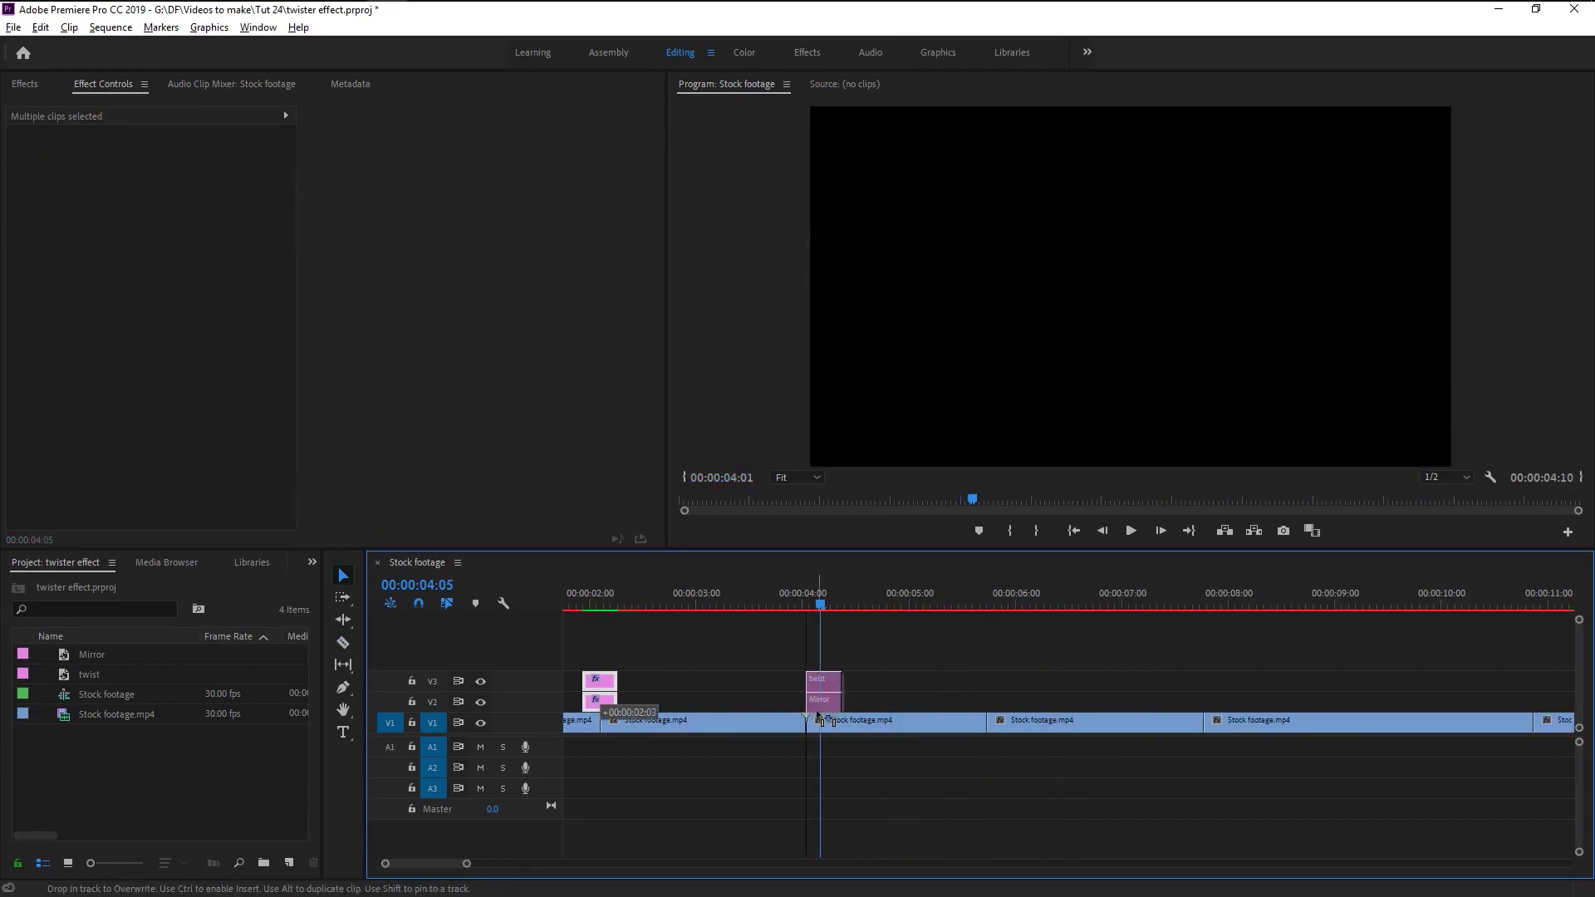
Place copies of the Mirror and twist layers over the cuts at 00:00:04:01 and near 00:00:05:22.
{"action": "left_click", "coordinate": [802, 706]}
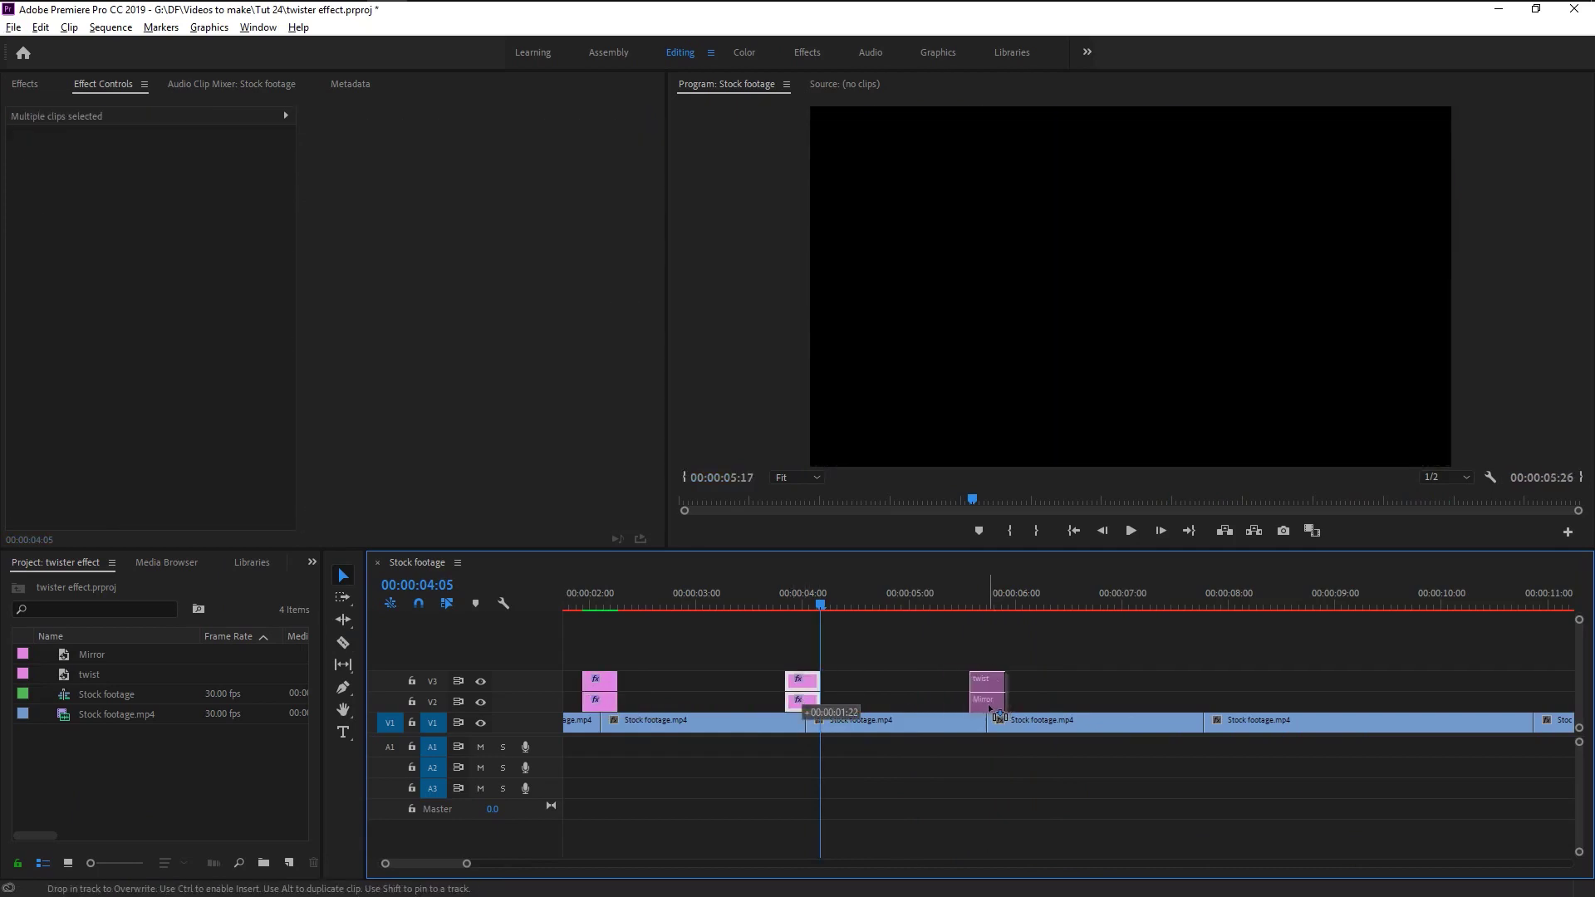
{"action": "left_click", "coordinate": [992, 699]}
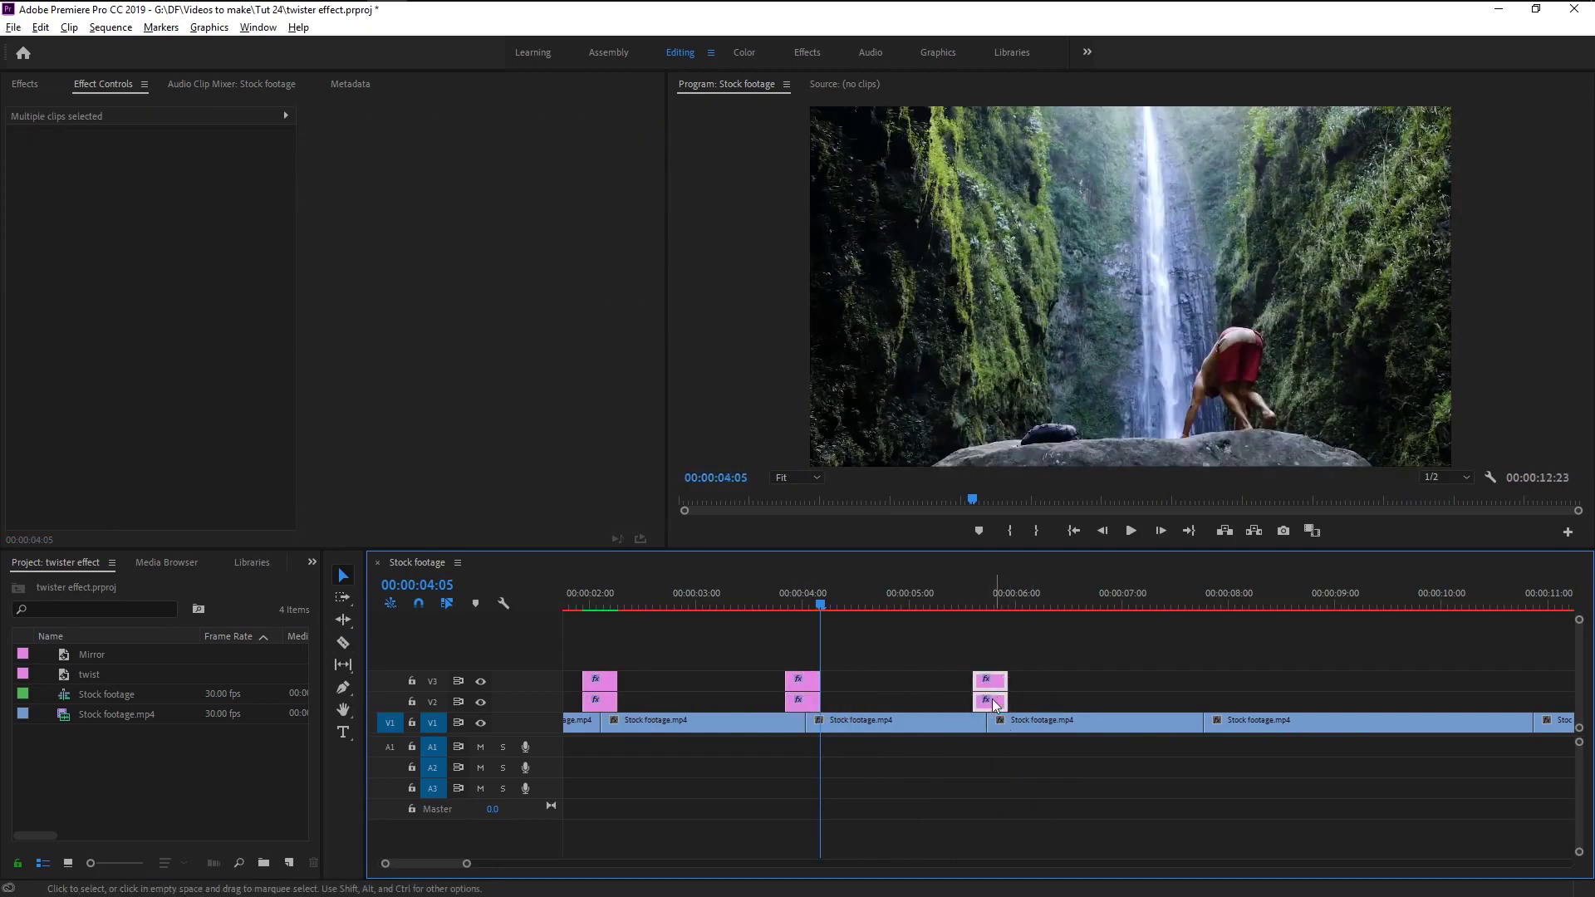